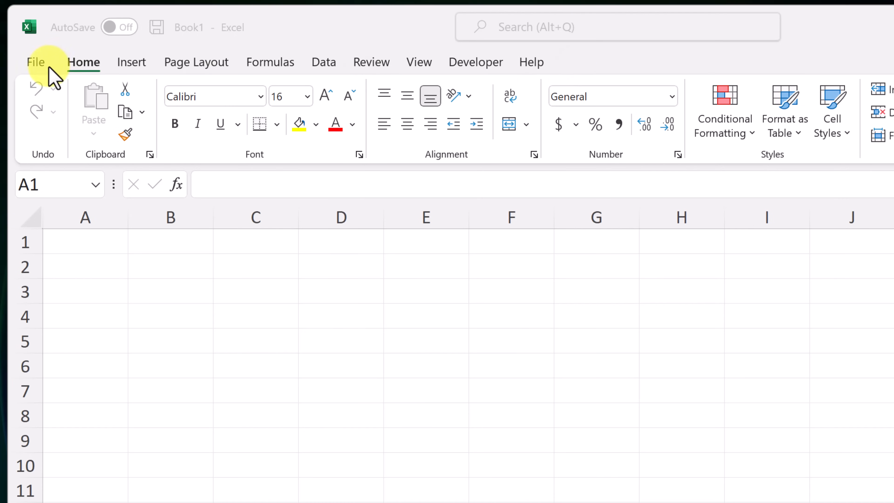
Step: Enable the Microsoft Power Pivot for Excel COM add-in through the Excel options and show the Power Pivot commands
left_click(37, 64)
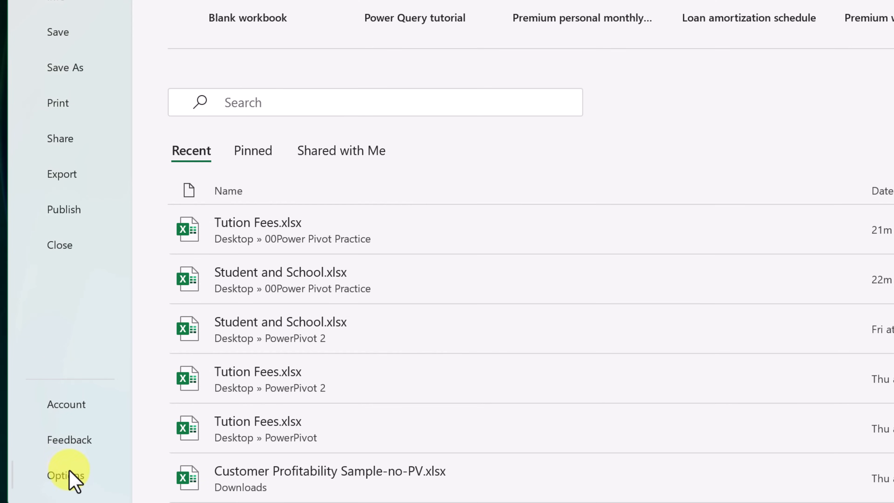
left_click(60, 475)
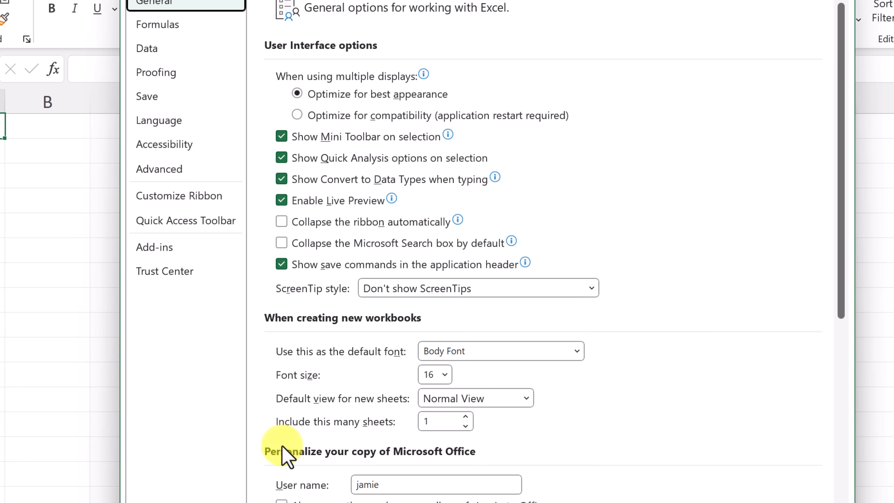
left_click(172, 256)
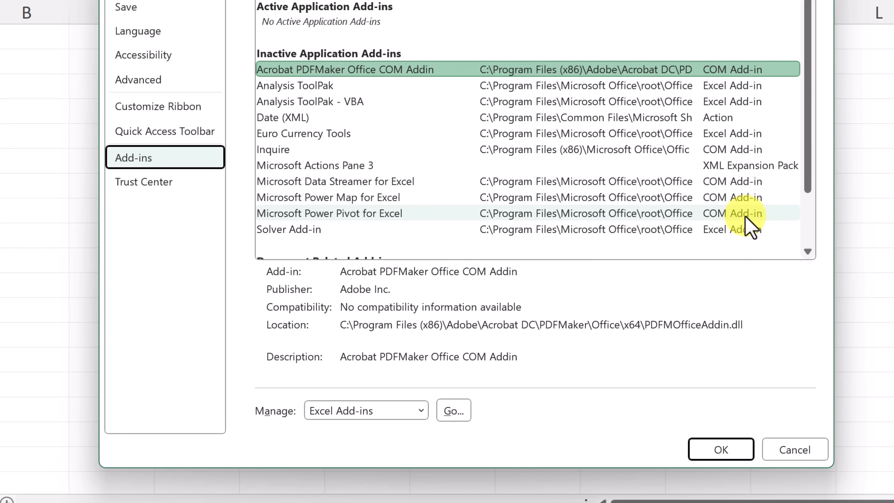
left_click(421, 413)
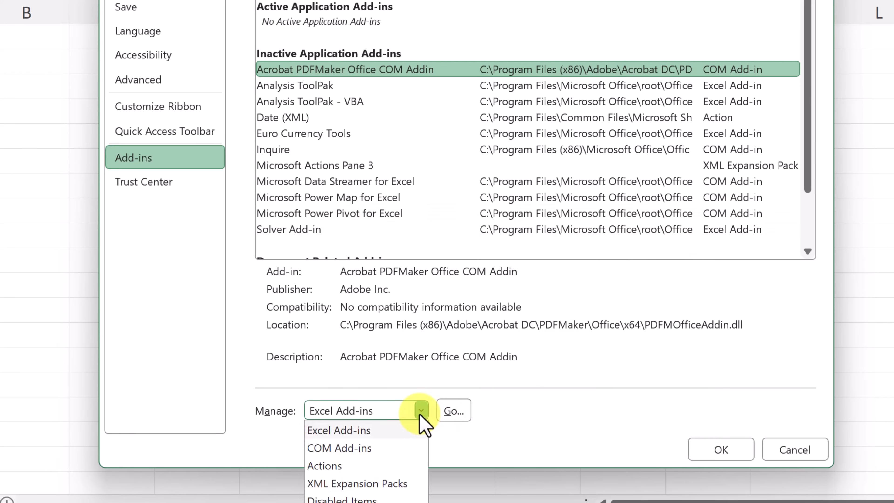
left_click(364, 451)
left_click(467, 413)
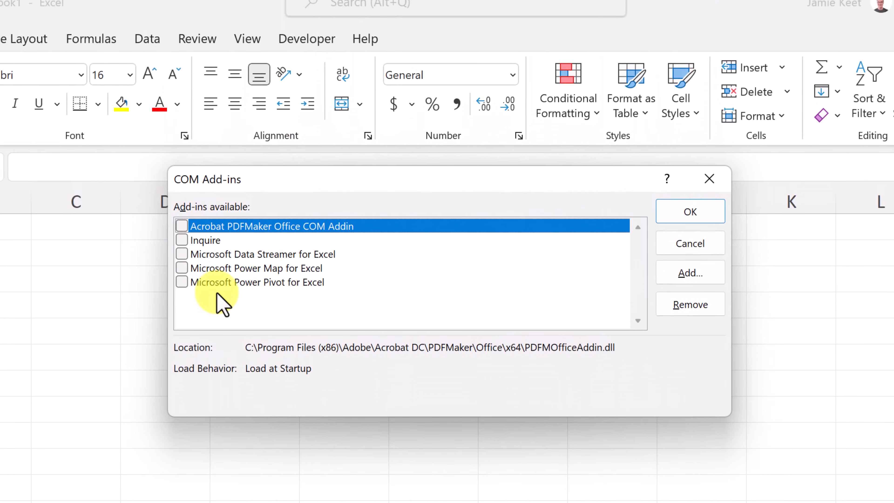
left_click(182, 282)
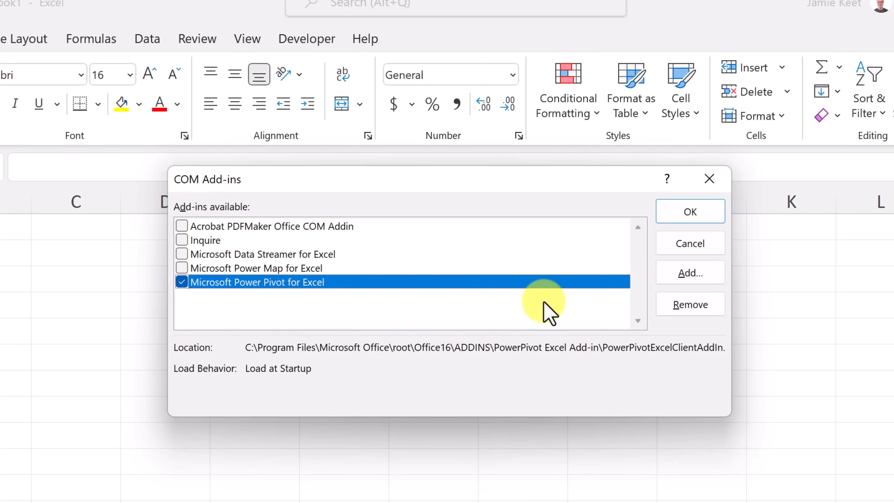
left_click(677, 211)
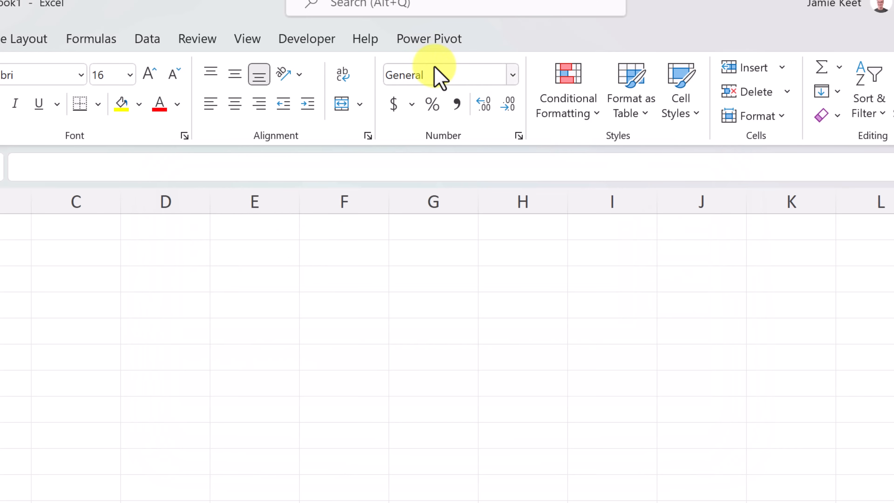
left_click(427, 43)
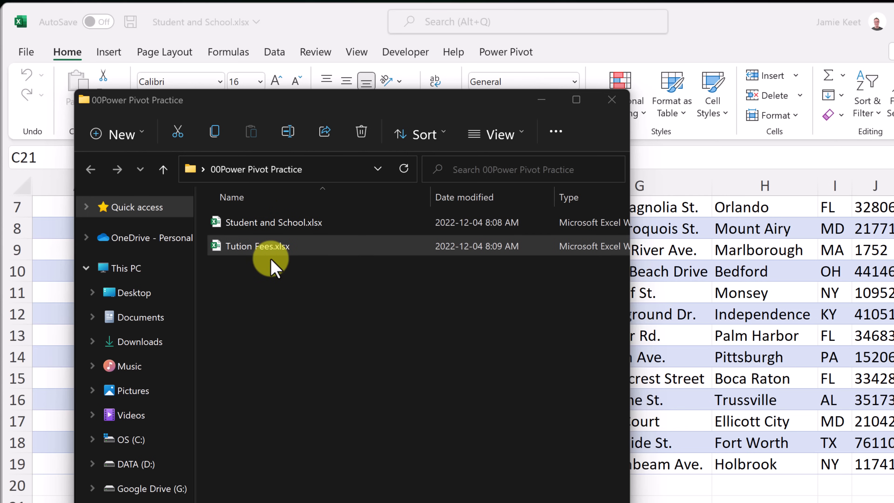
Step: Examine the tables on the Courses and Grades sheets of Student and School.xlsx
left_click(652, 166)
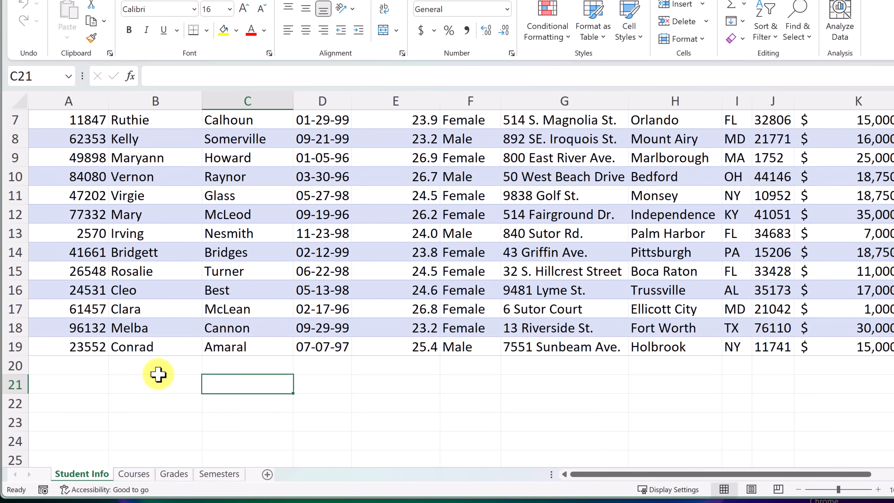
left_click(134, 474)
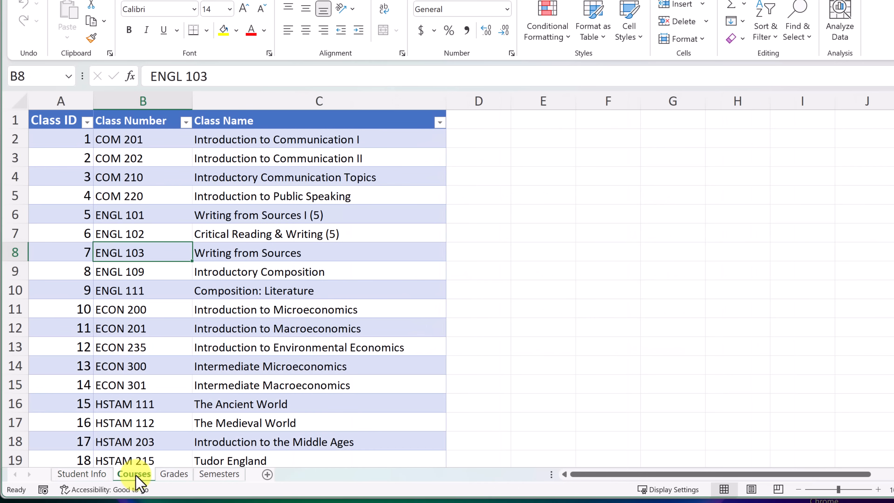
scroll(143, 375, "down", 4)
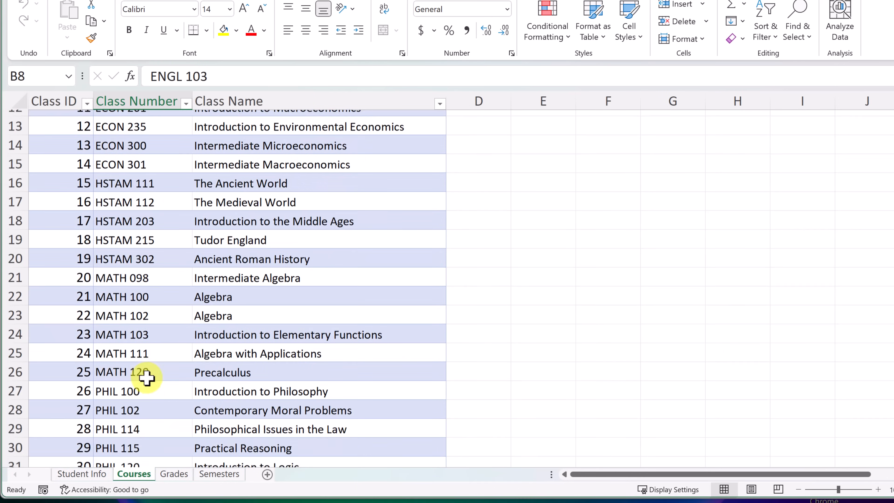
scroll(146, 378, "down", 3)
left_click(176, 476)
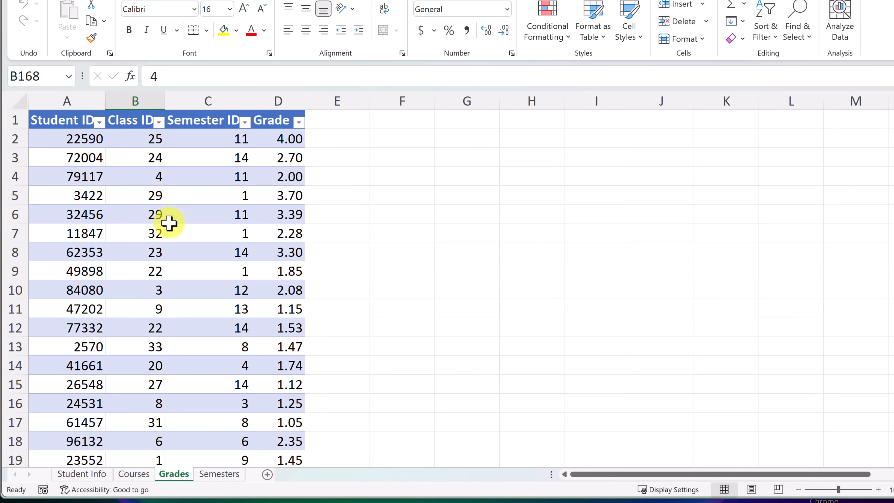
scroll(169, 229, "down", 2)
scroll(278, 247, "up", 2)
scroll(283, 264, "down", 2)
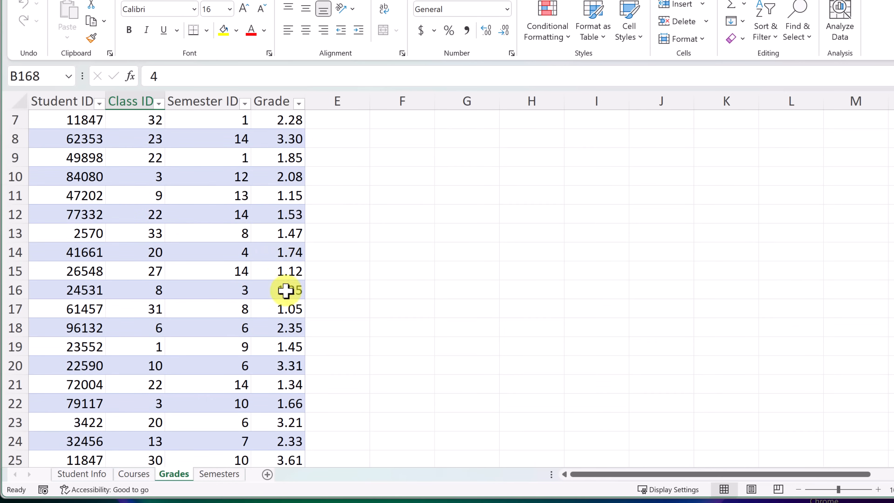
scroll(286, 291, "down", 3)
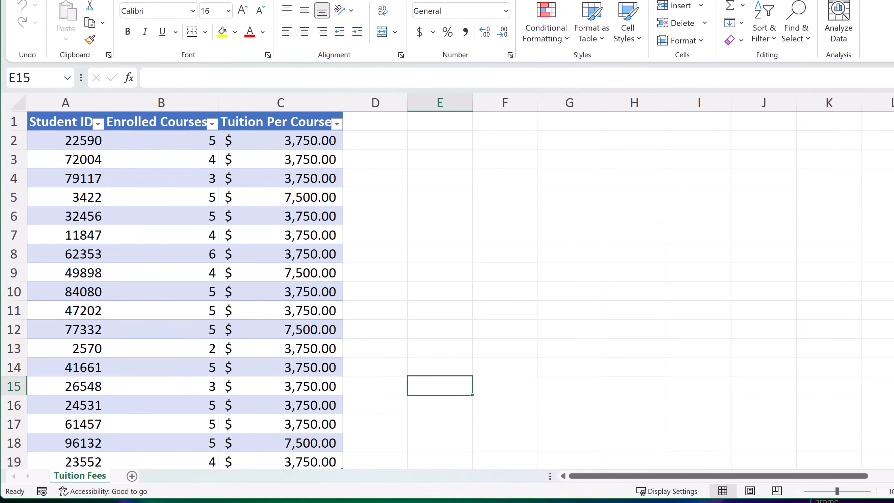
Step: Leave the Tution Fees.xlsx workbook and close Student and School.xlsx, saving its changes
left_click(464, 308)
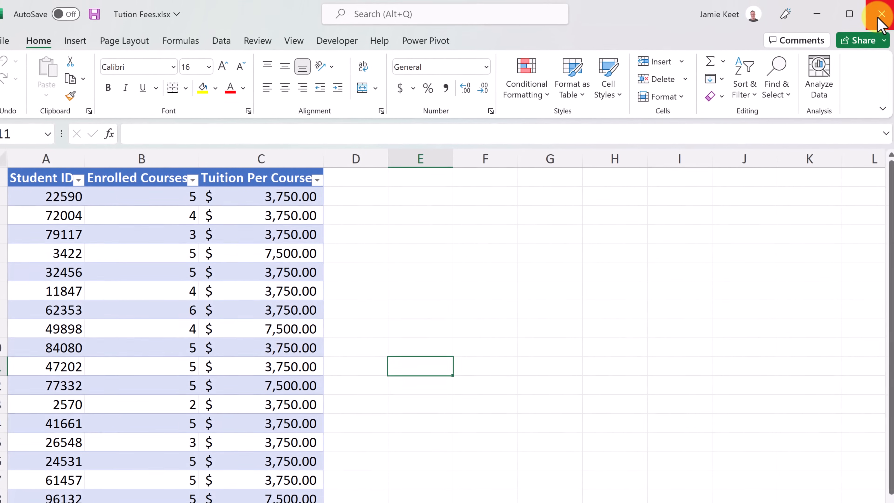
left_click(815, 18)
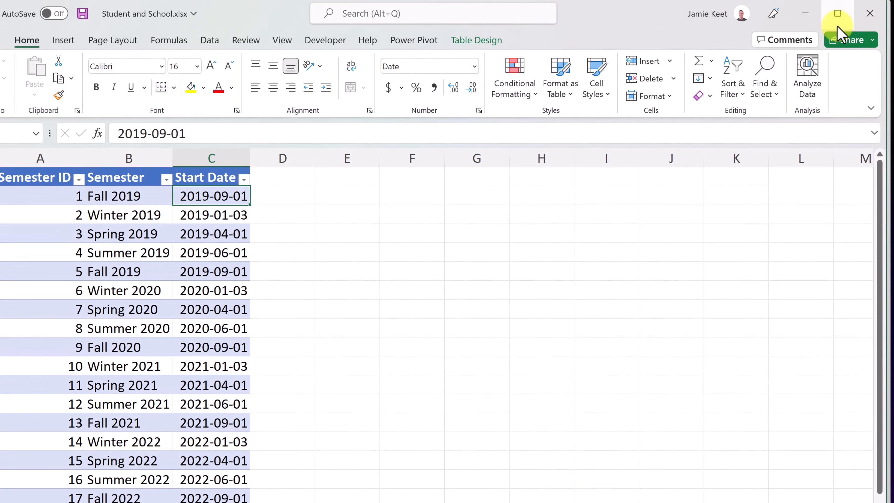
left_click(878, 1)
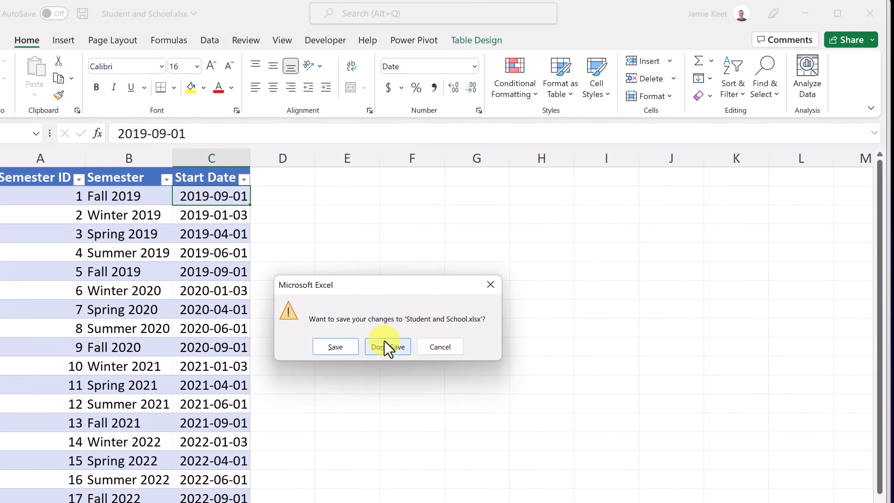
left_click(342, 347)
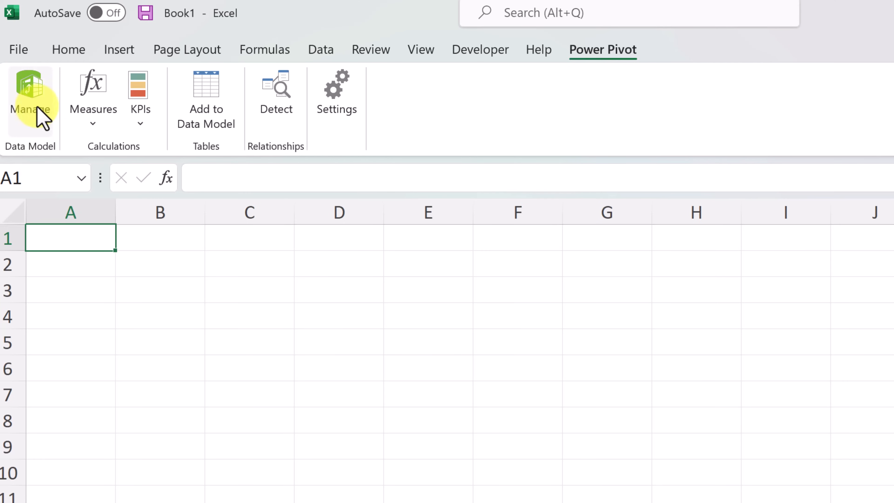
Step: Open the Power Pivot data model window and view the database and data service import sources
left_click(25, 101)
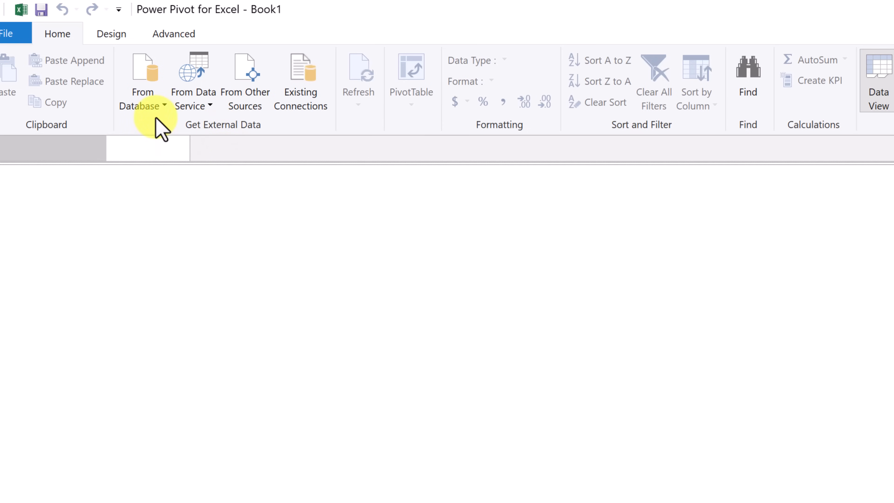
left_click(165, 106)
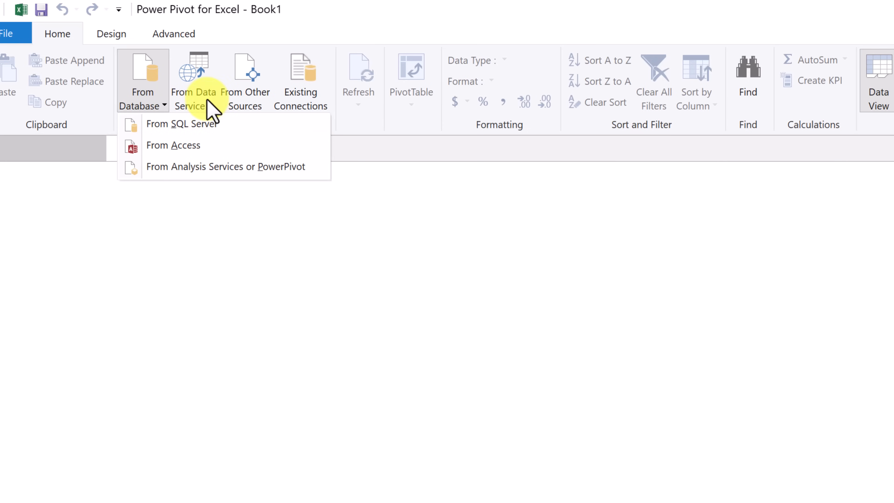
left_click(210, 105)
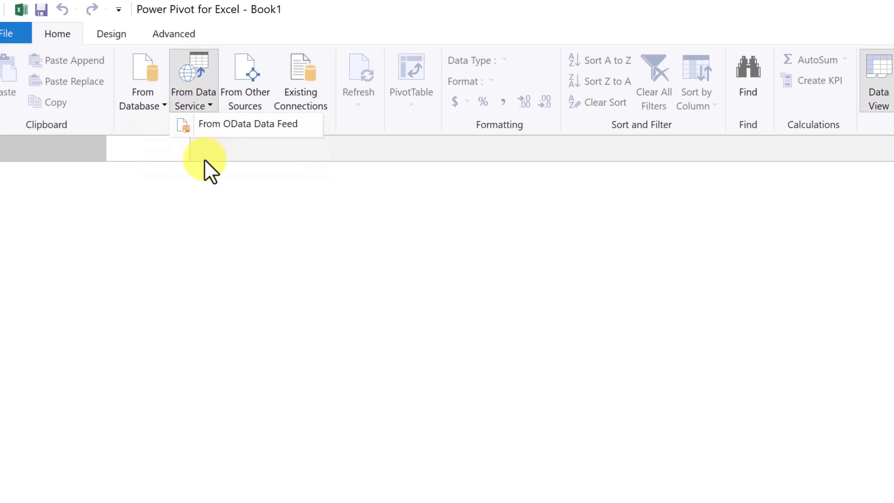
Step: Start a table import from other sources with Excel File as the source type
left_click(256, 100)
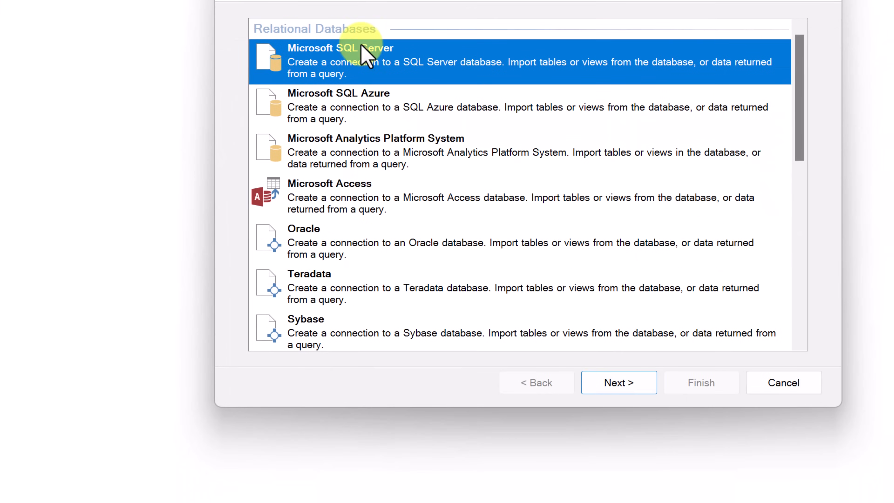
scroll(373, 109, "down", 10)
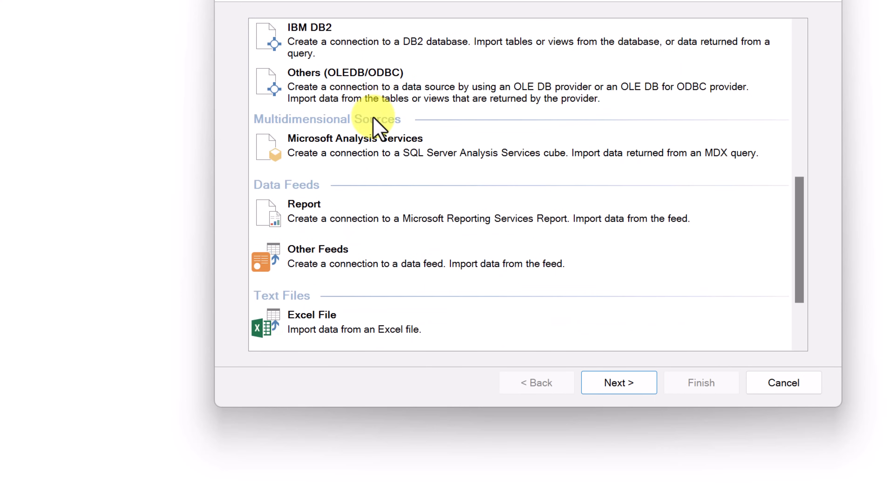
scroll(375, 124, "down", 3)
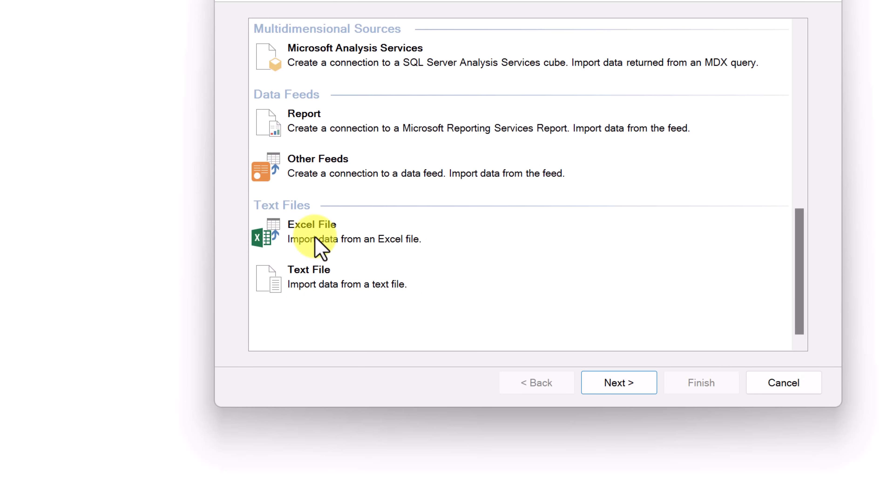
left_click(319, 248)
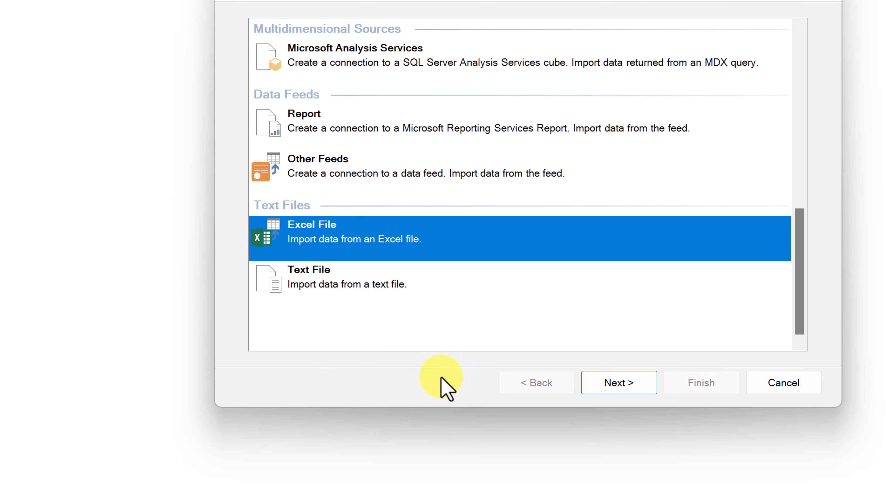
left_click(628, 383)
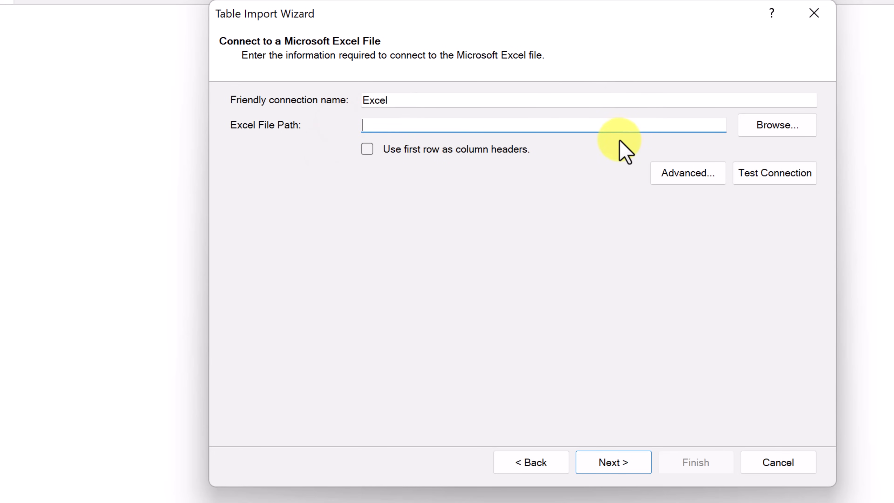
Step: Connect the import to Student and School.xlsx in the 00Power Pivot Practice folder, using the first row as column headers
left_click(761, 132)
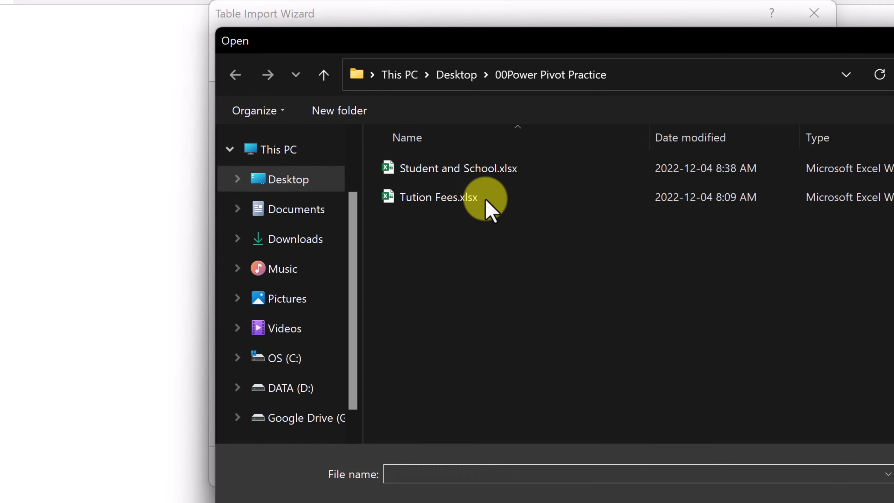
left_click(434, 173)
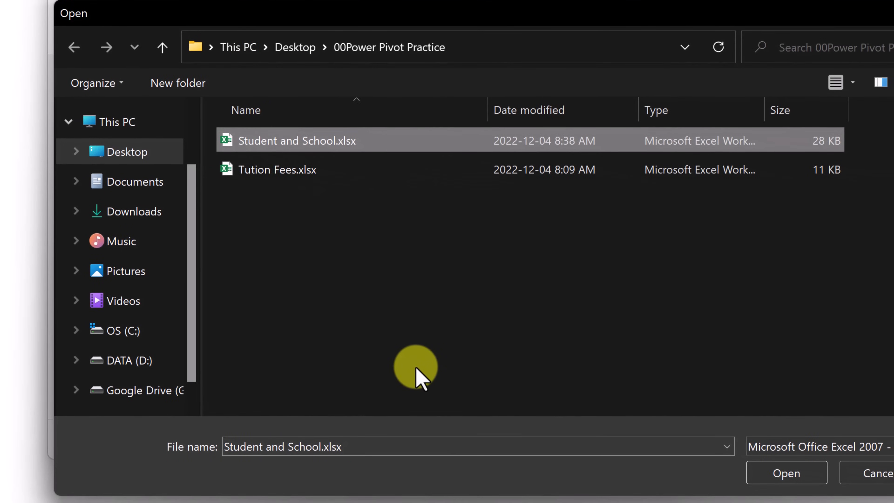
left_click(779, 482)
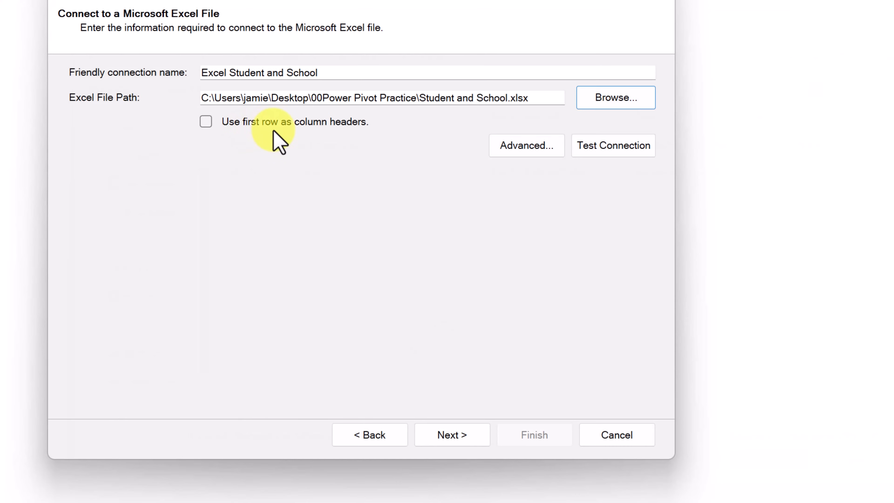
left_click(206, 122)
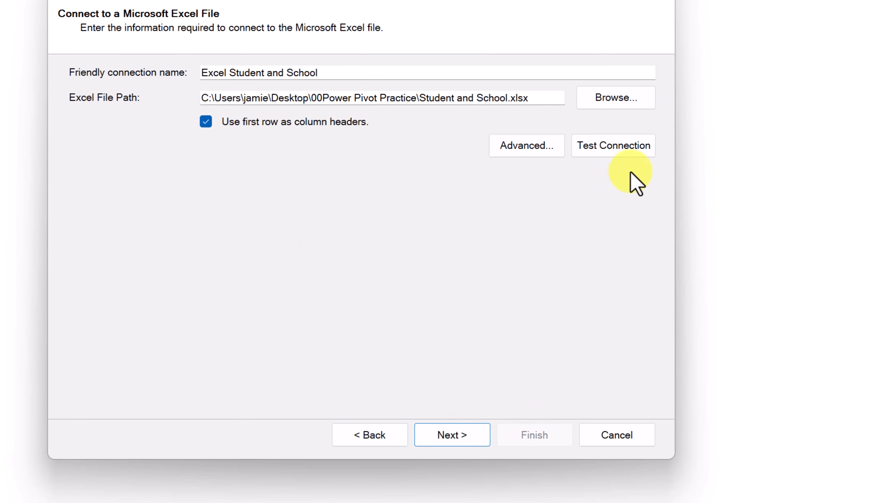
left_click(452, 435)
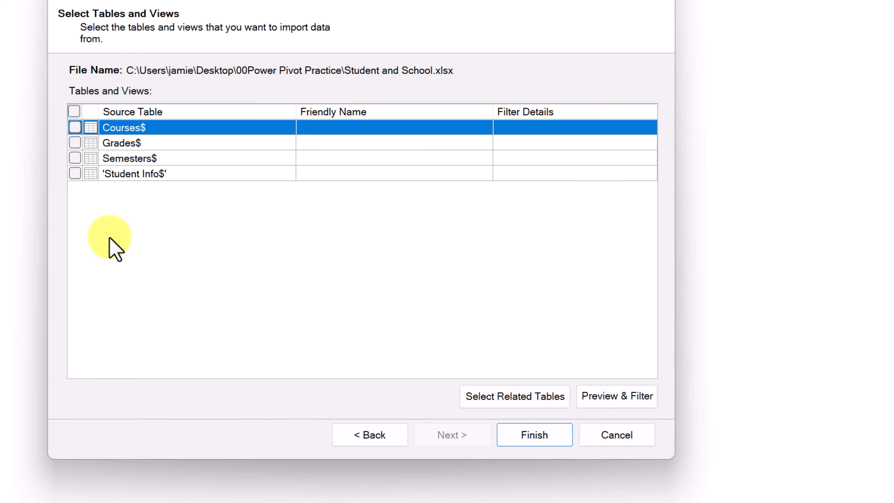
Step: Preview the contents of the 'Student Info$' source table before importing
left_click(74, 111)
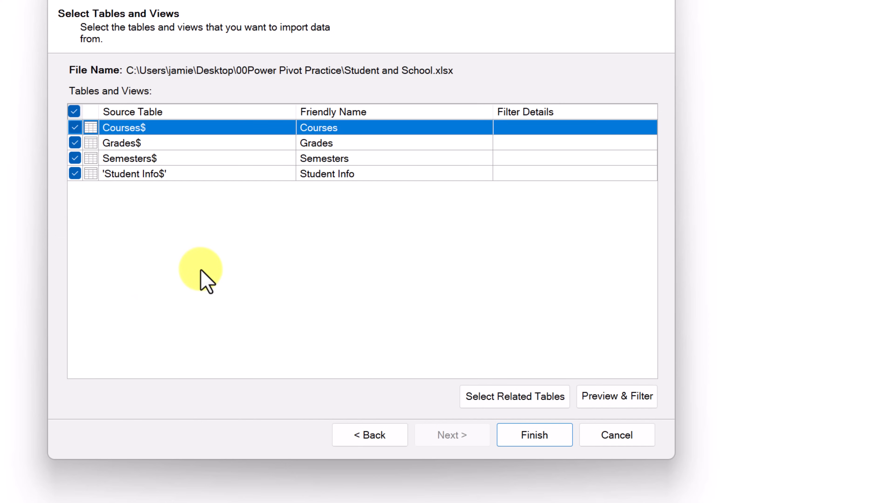
left_click(73, 111)
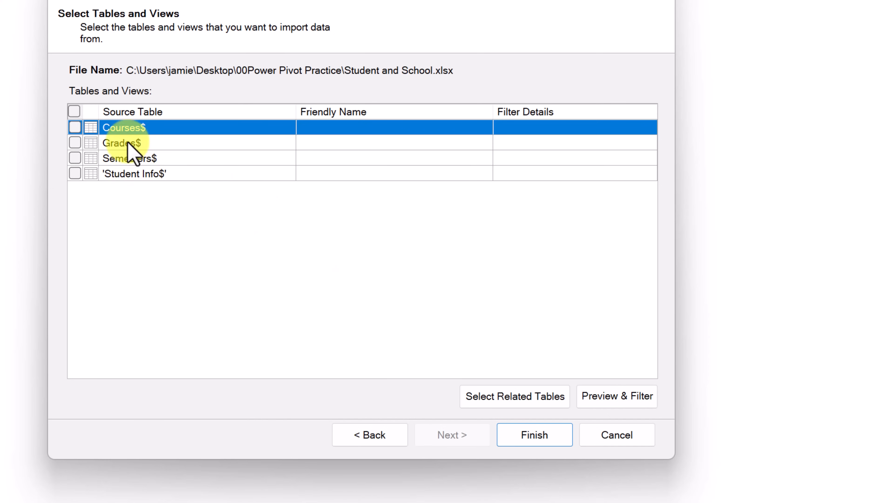
left_click(135, 174)
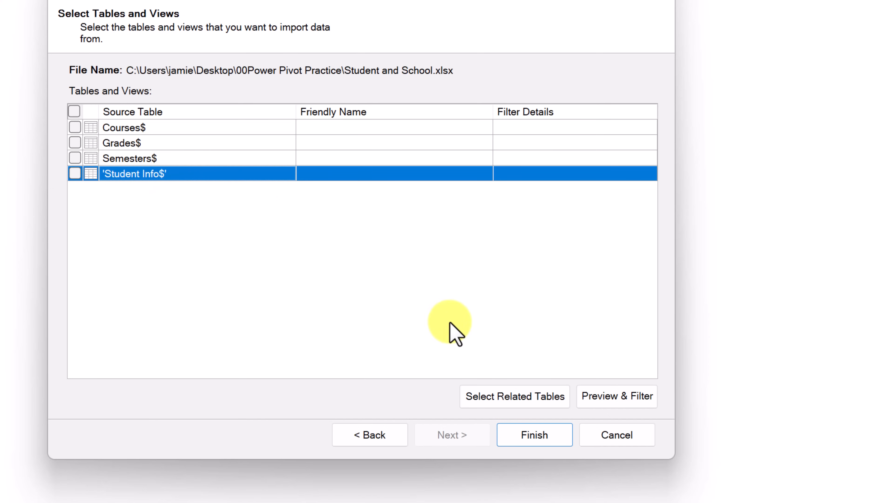
left_click(606, 400)
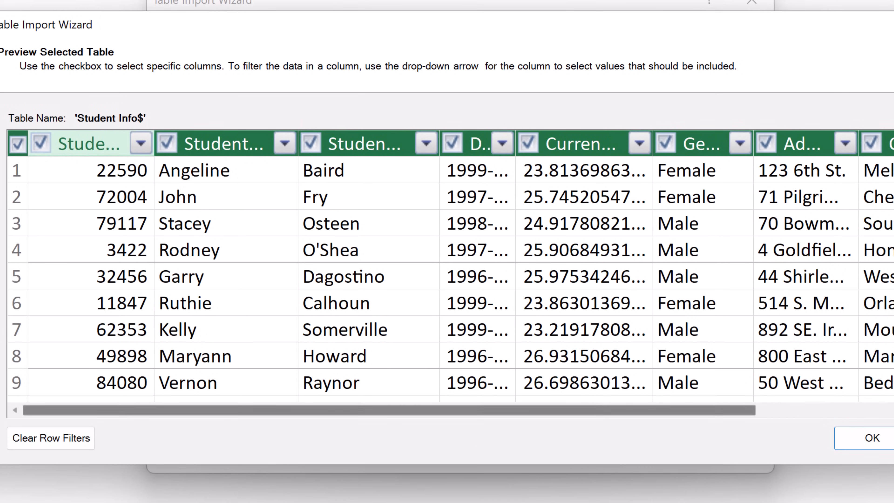
left_click(859, 437)
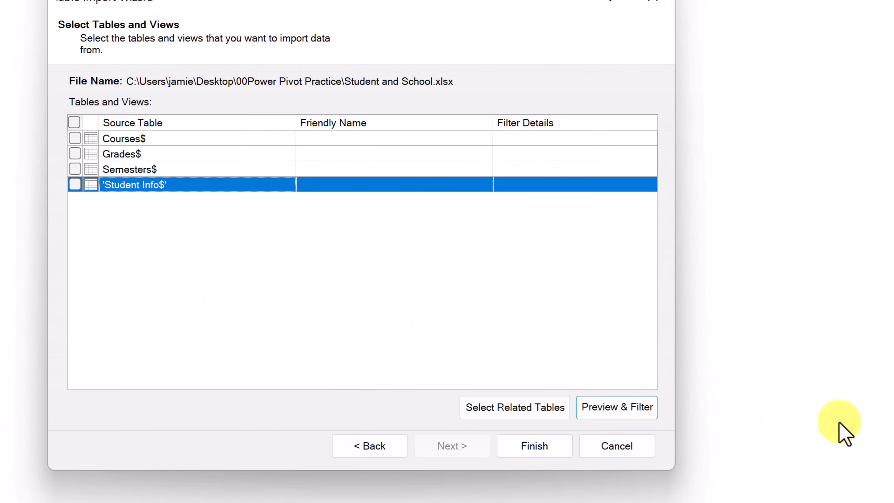
Step: Import all four source tables, Courses, Grades, Semesters and Student Info, into the data model and close the import wizard
left_click(74, 123)
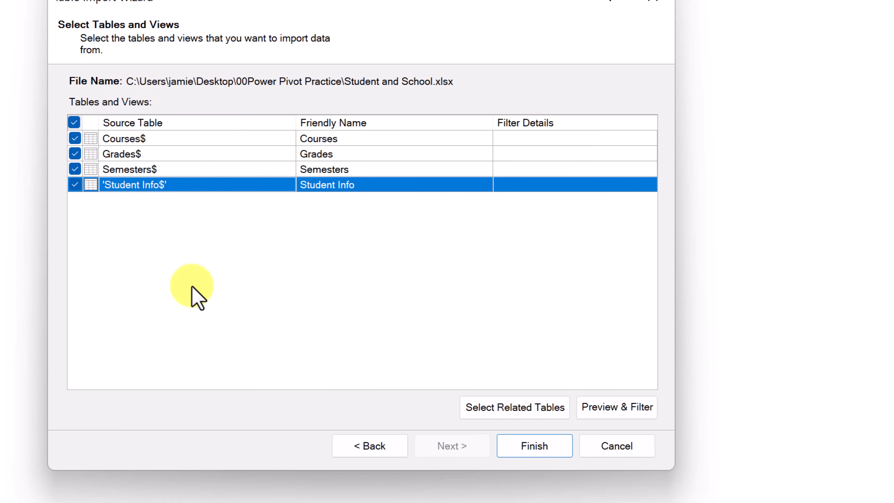
left_click(544, 454)
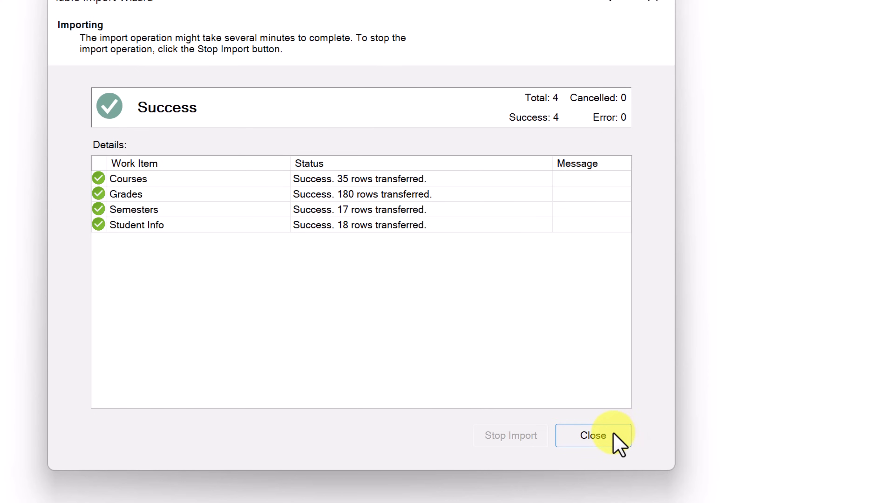
left_click(613, 441)
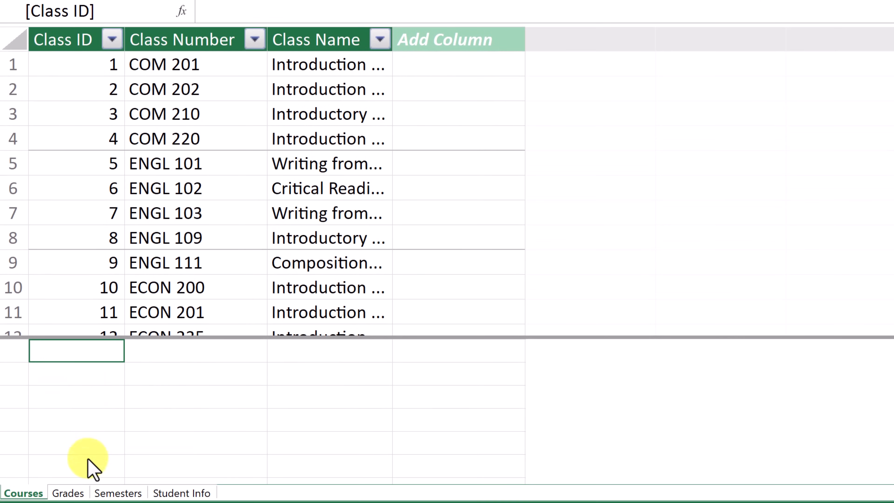
Step: Look through the imported Grades, Student Info and Courses tables and view the available refresh options
left_click(72, 493)
left_click(164, 494)
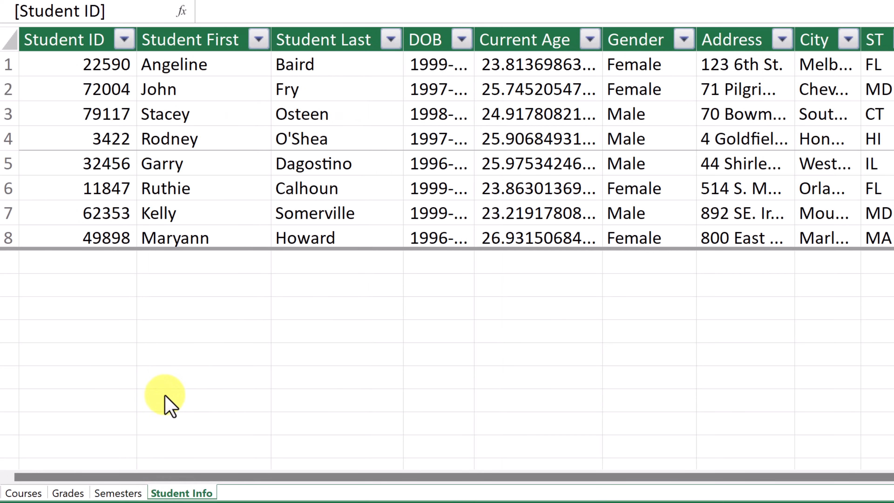
left_click(30, 494)
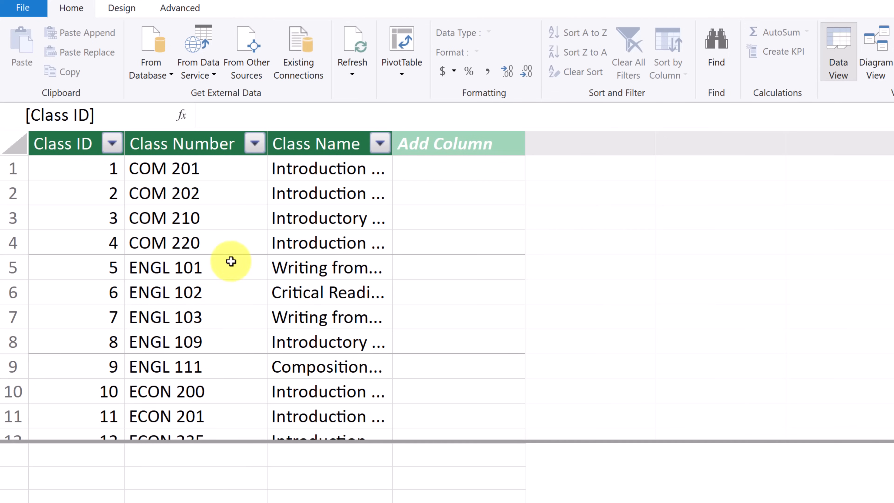
left_click(351, 73)
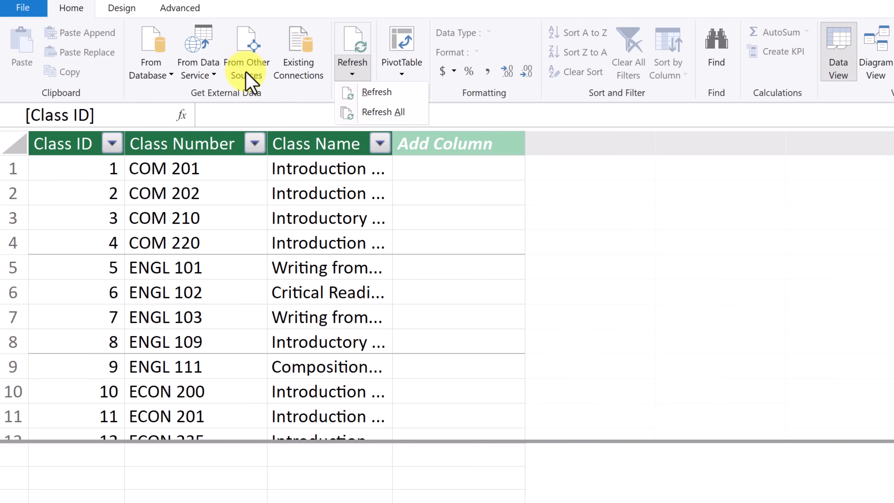
left_click(297, 93)
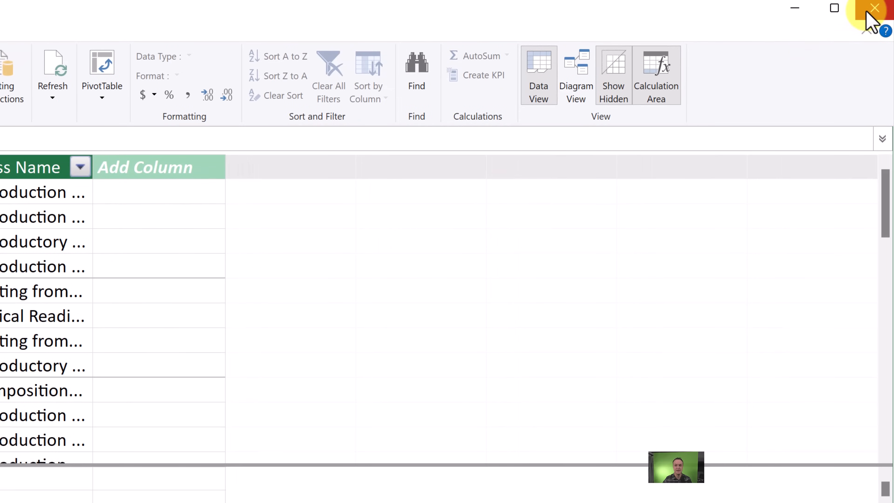
Step: Close the Power Pivot window and open the Tution Fees.xlsx workbook
left_click(868, 12)
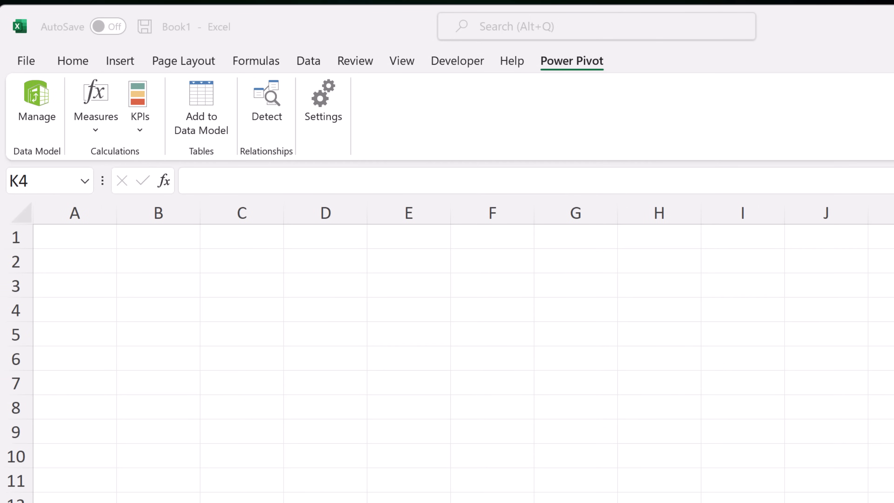
left_click(42, 118)
left_click(40, 111)
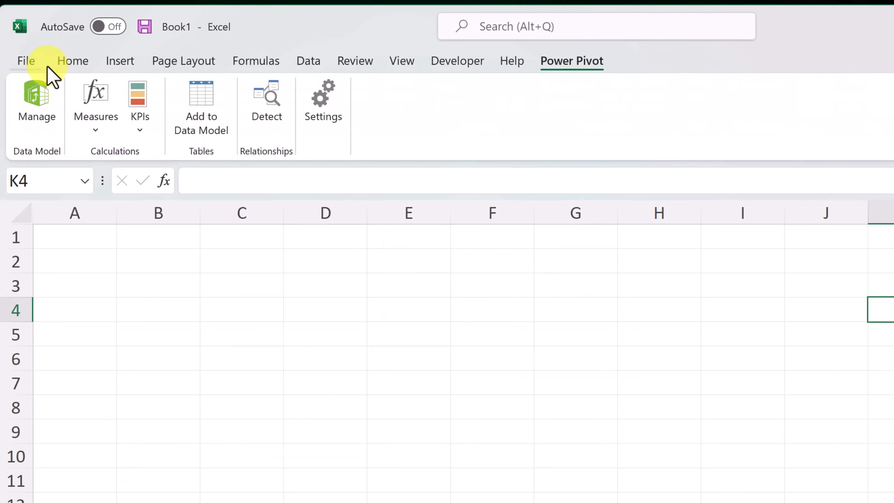
left_click(34, 62)
left_click(23, 66)
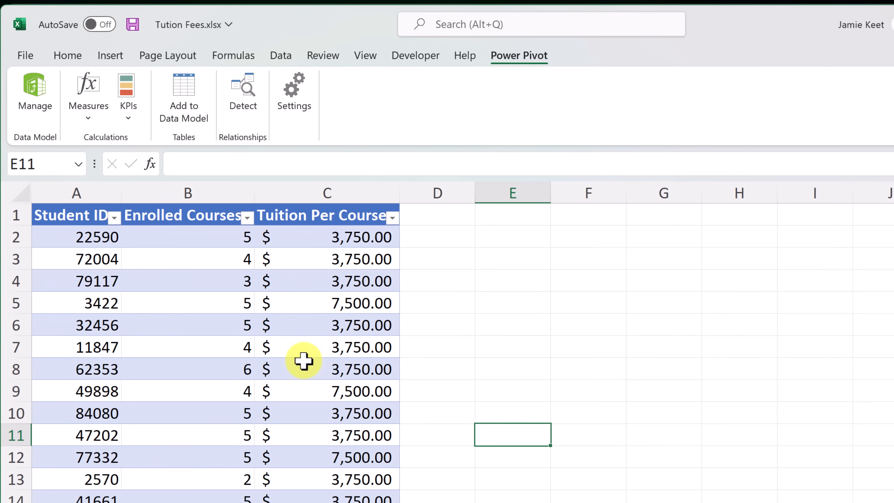
Step: Copy the whole tuition table, cells A1 to C19 including the header row
scroll(300, 360, "down", 1)
scroll(292, 359, "up", 1)
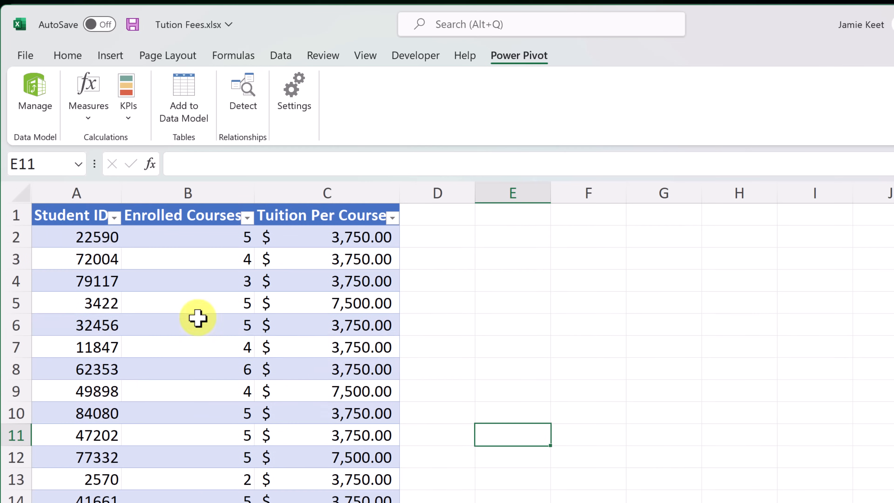
left_click_drag(69, 219, 324, 453)
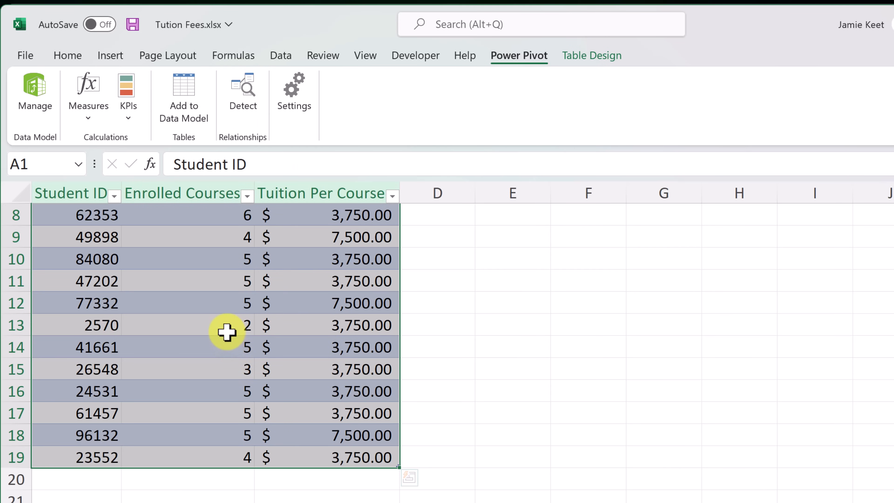
key("ctrl+c")
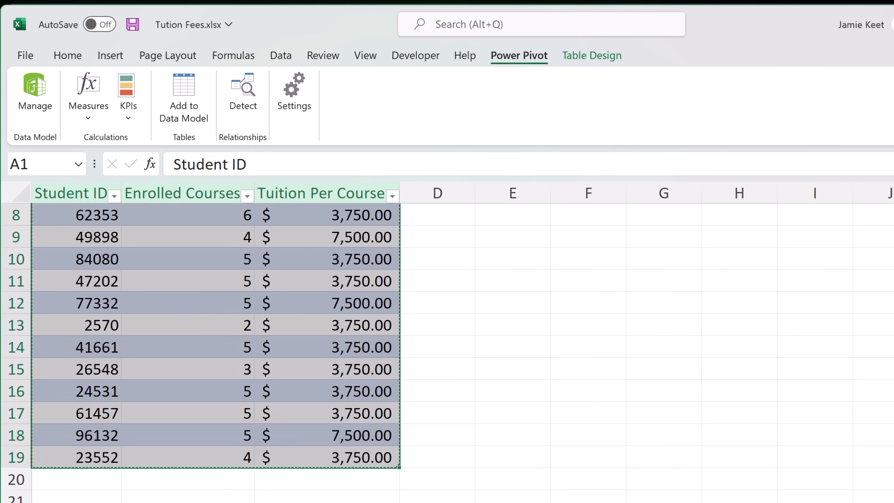
Step: Paste the copied table into Book1 at cell A1 and autofit the column widths to their contents
key("alt+Tab")
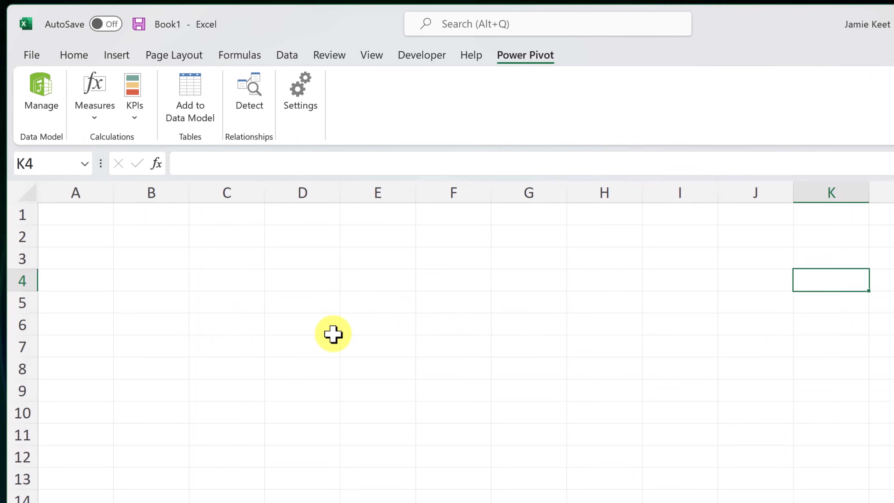
left_click(90, 220)
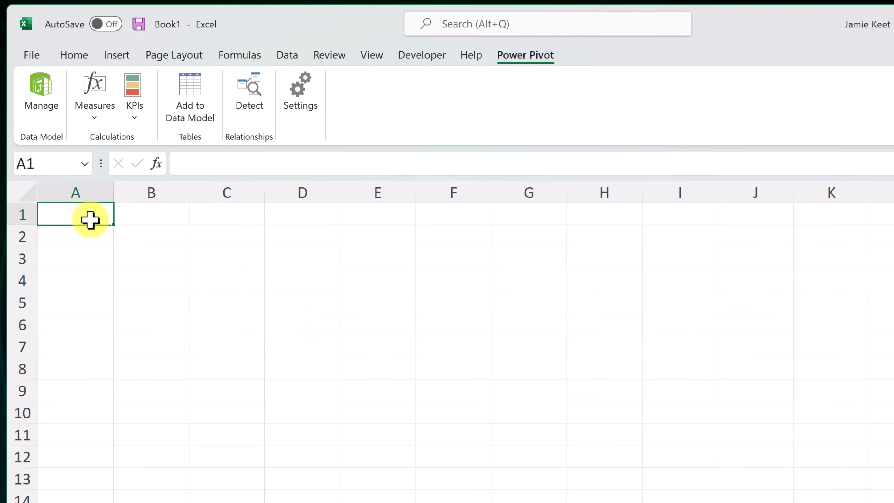
key("ctrl+v")
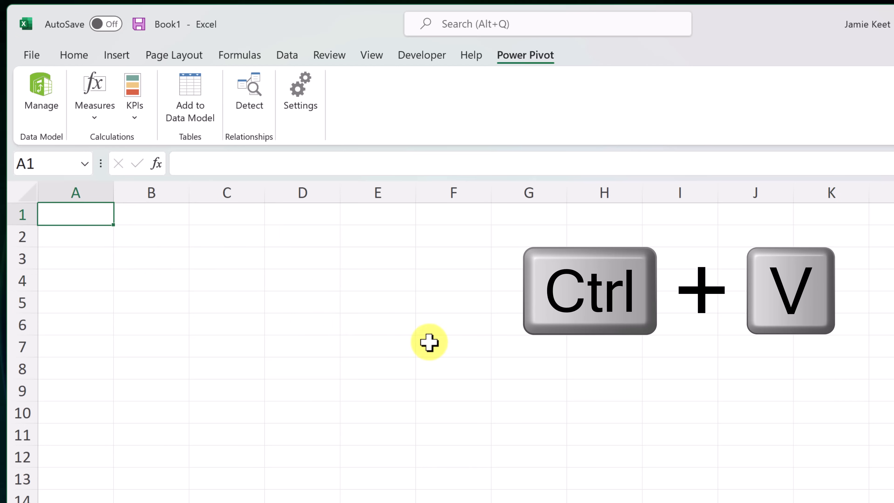
left_click(26, 194)
double_click(114, 193)
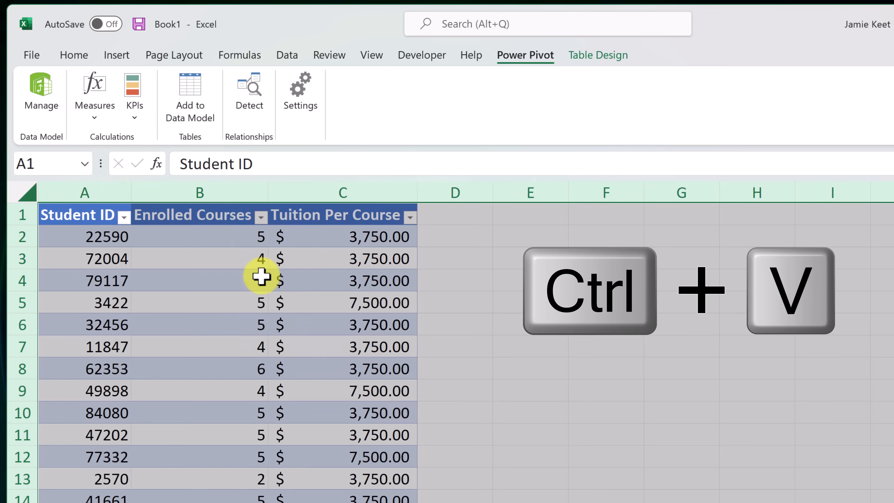
left_click(260, 277)
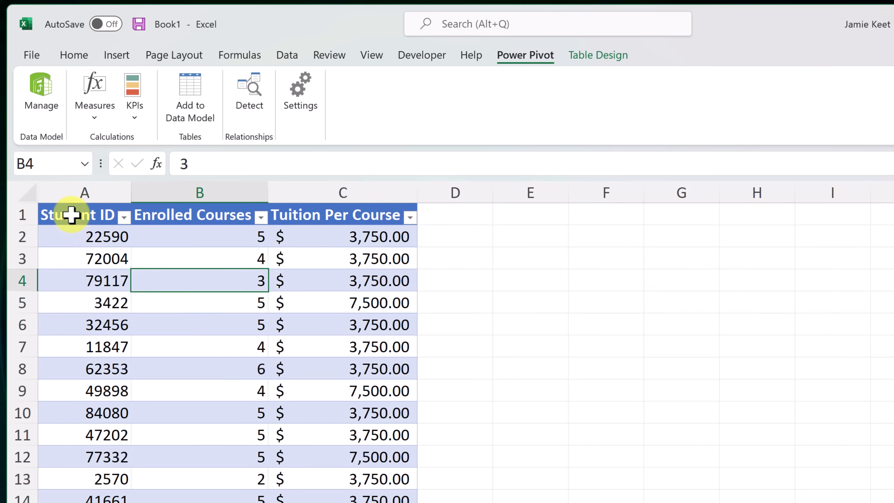
Step: Add the pasted tuition table to the data model and rename it there as Tuition Fees
left_click_drag(69, 214, 369, 502)
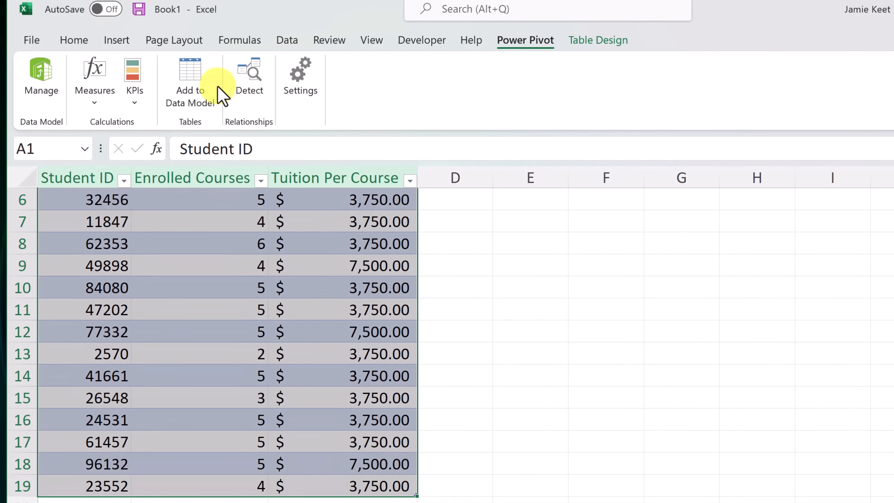
left_click(205, 84)
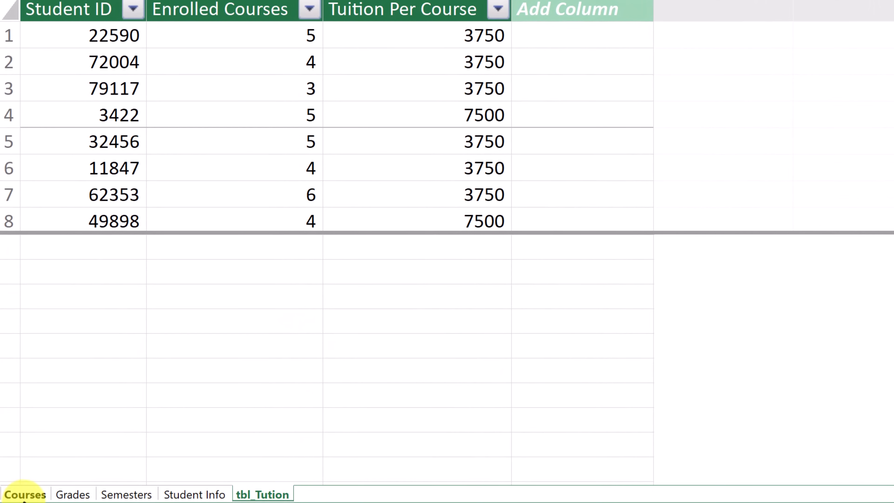
double_click(270, 495)
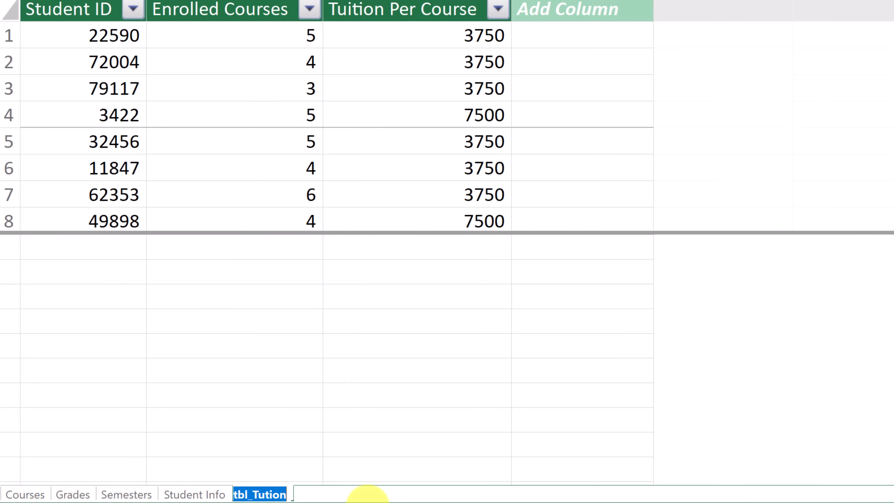
type("T")
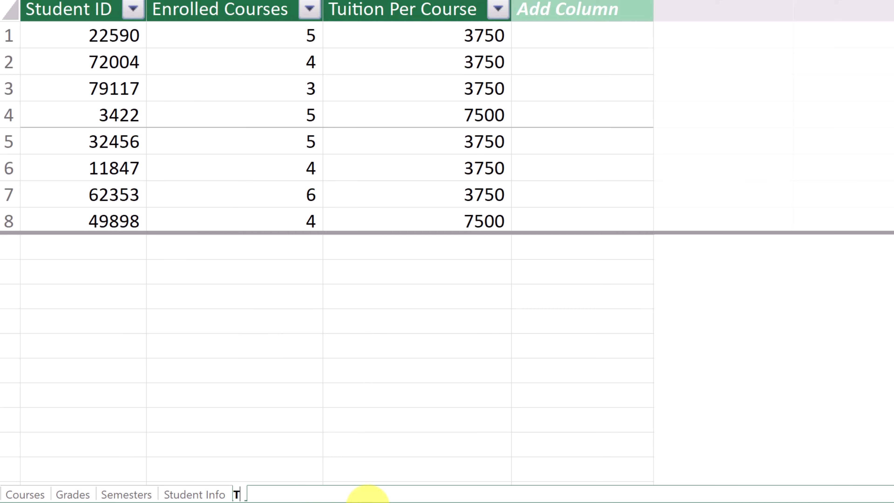
type("uition Fees")
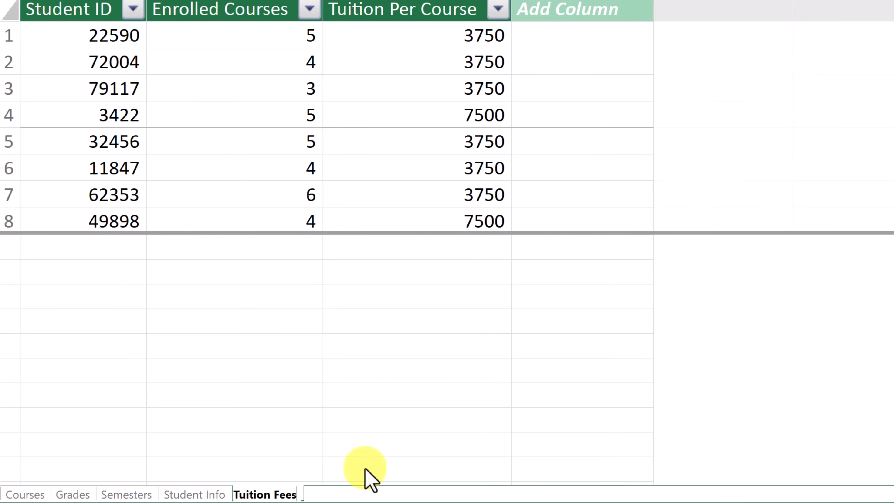
key("Return")
left_click(290, 321)
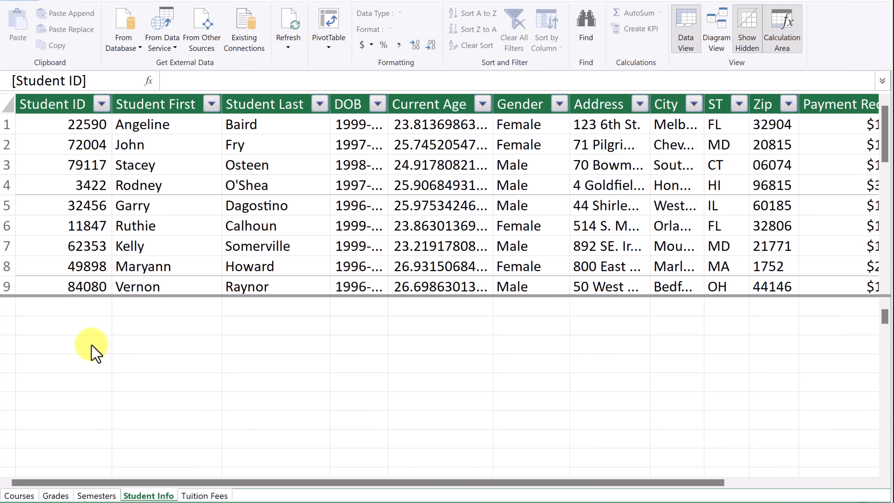
Step: Move the Student Info table between Courses and Grades, and review the ID columns of the Grades and Courses tables
left_click_drag(67, 497, 51, 496)
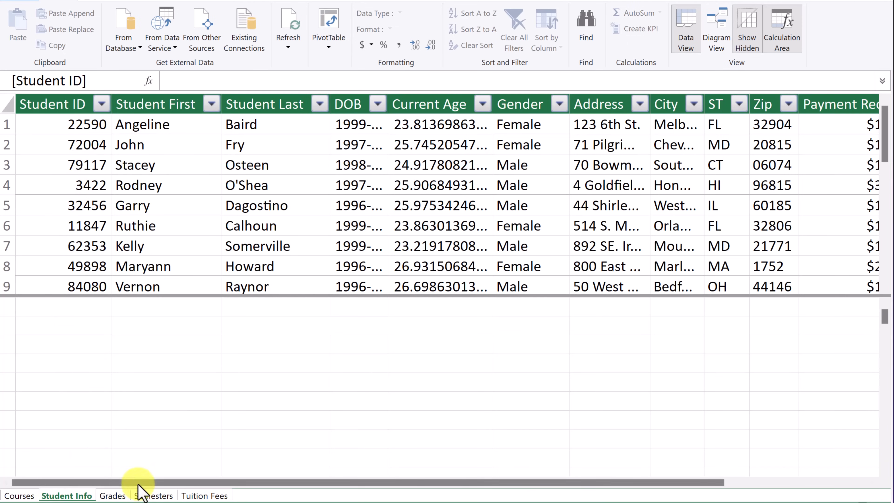
left_click(113, 495)
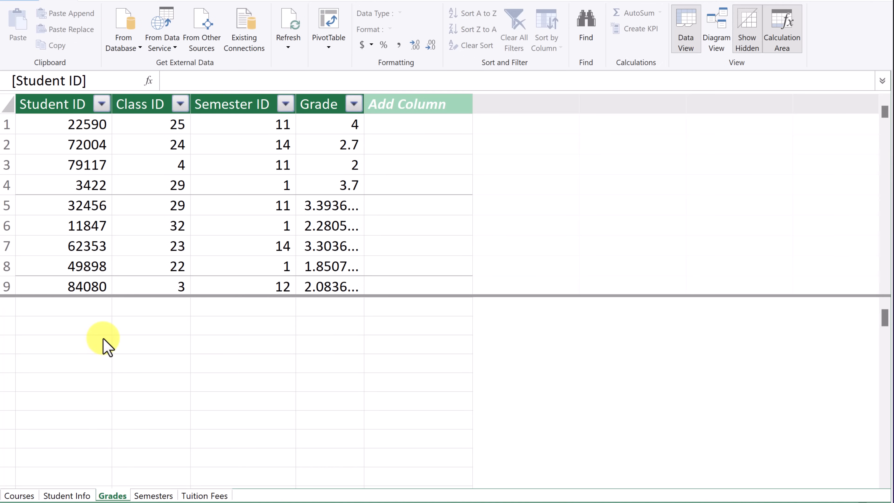
left_click(17, 495)
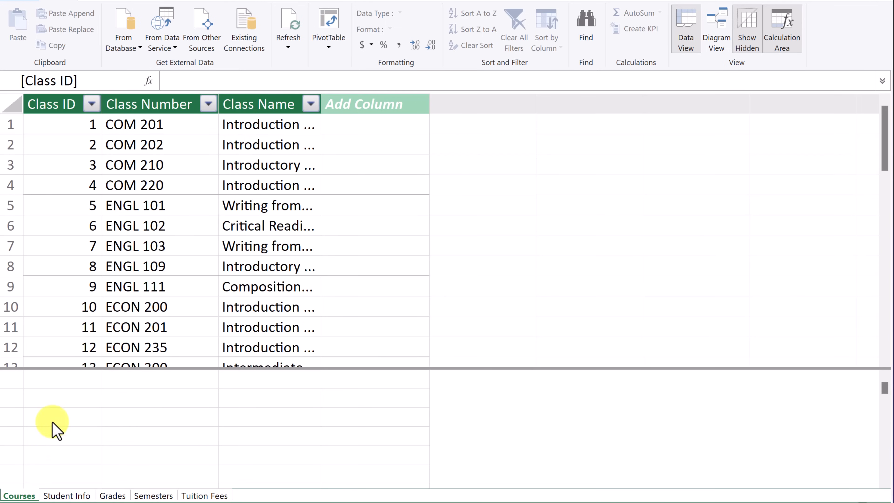
left_click(112, 496)
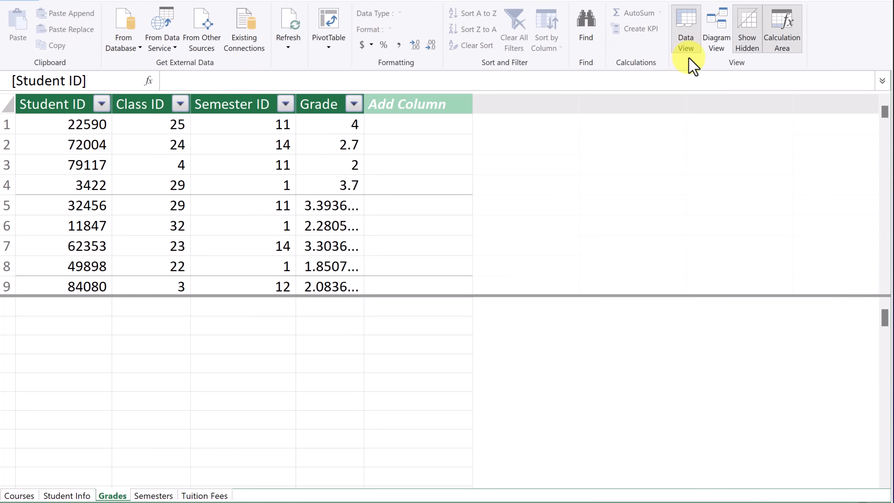
Step: Show the data model in Diagram View with all five tables fitting on screen
left_click(716, 50)
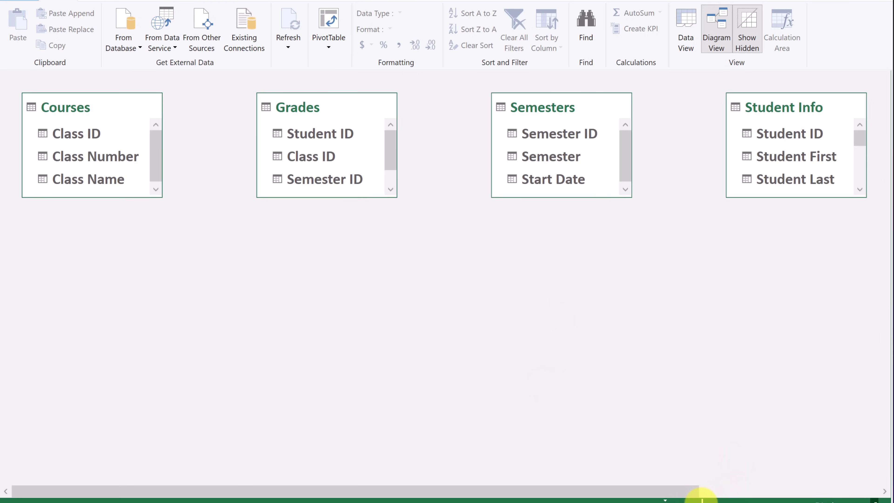
left_click_drag(703, 499, 689, 500)
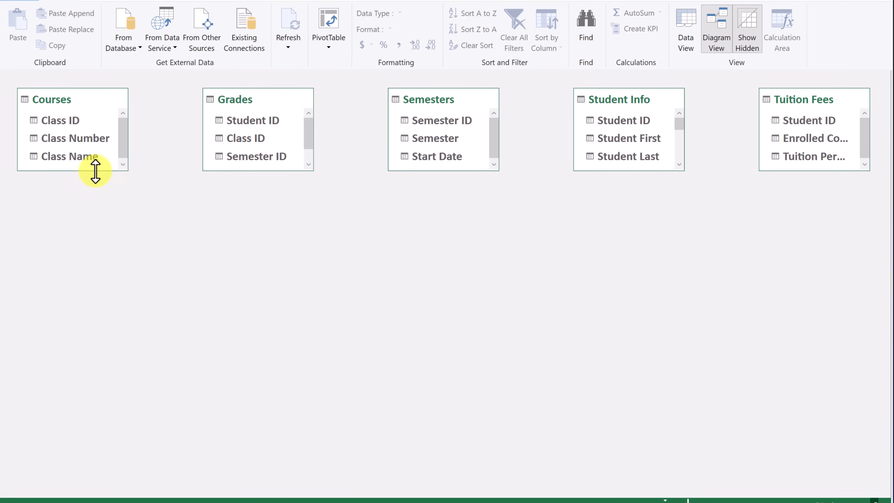
Step: Enlarge the Courses, Grades, Semesters, Student Info and Tuition Fees table boxes in the diagram so that their field names show
left_click_drag(95, 172, 97, 180)
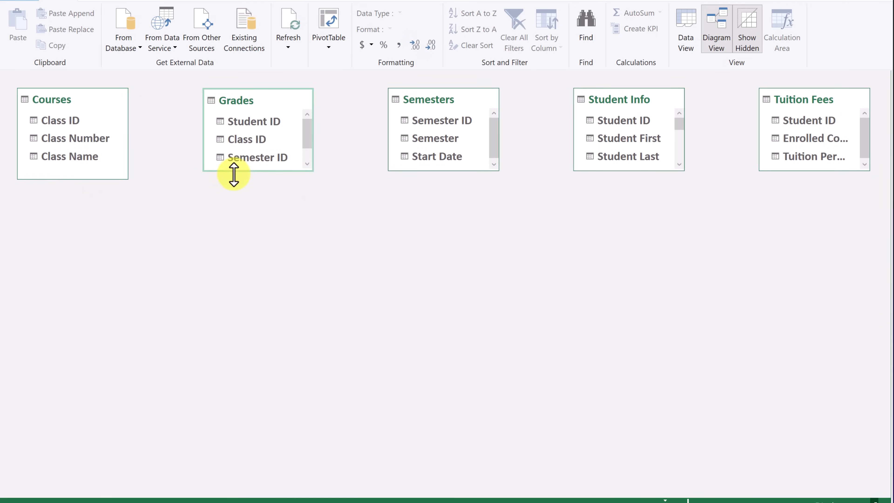
left_click_drag(234, 174, 234, 192)
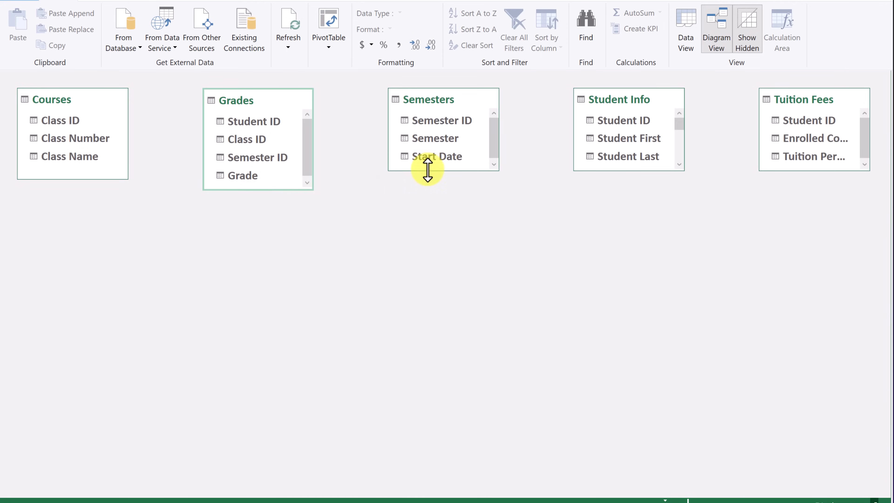
left_click_drag(427, 170, 427, 180)
left_click_drag(602, 173, 615, 315)
left_click_drag(685, 210, 722, 219)
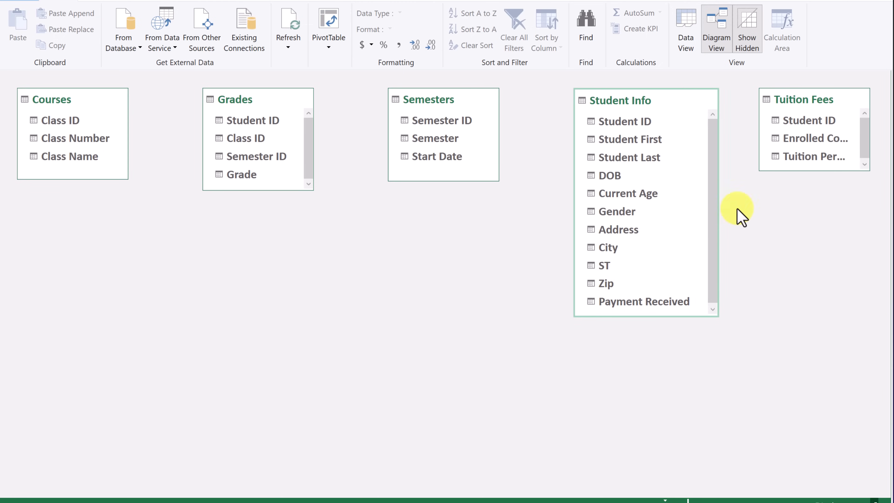
left_click_drag(795, 171, 796, 199)
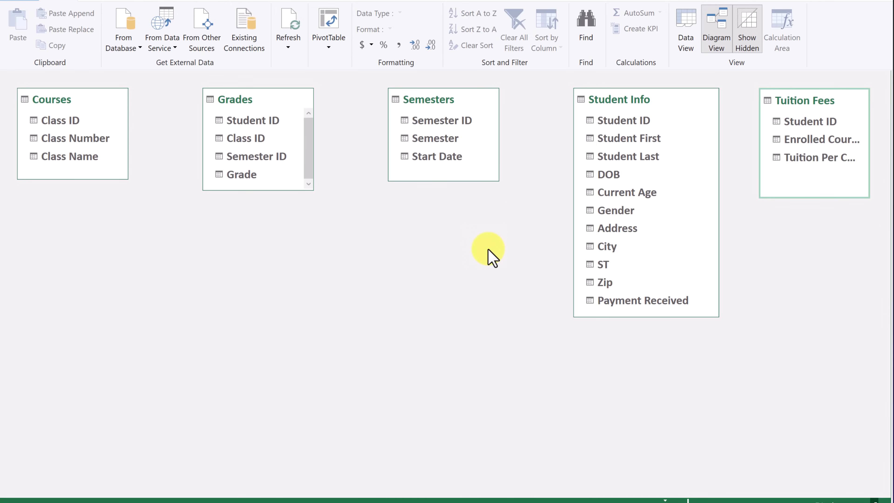
Step: Move Student Info into the original place of Grades, shift Grades and Semesters clear, and place Courses beneath Student Info at matching width
left_click(257, 103)
left_click_drag(257, 103, 453, 225)
left_click_drag(609, 99, 249, 84)
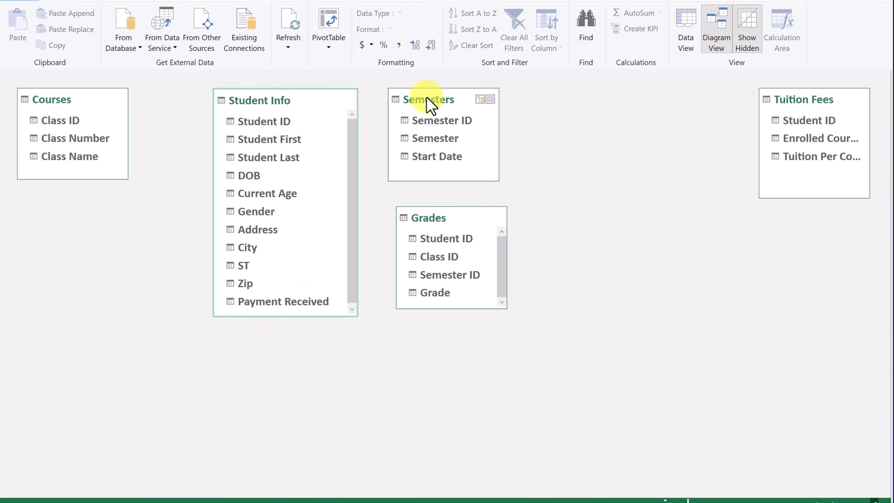
left_click_drag(427, 99, 571, 315)
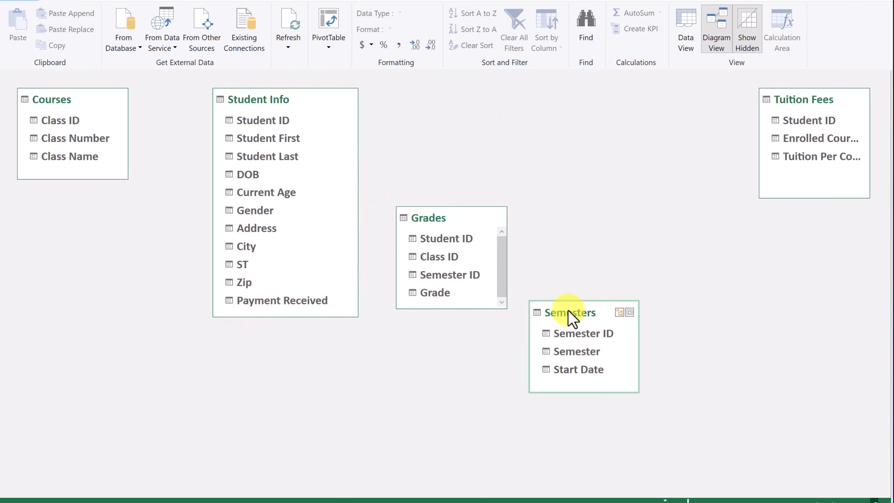
left_click_drag(69, 100, 265, 335)
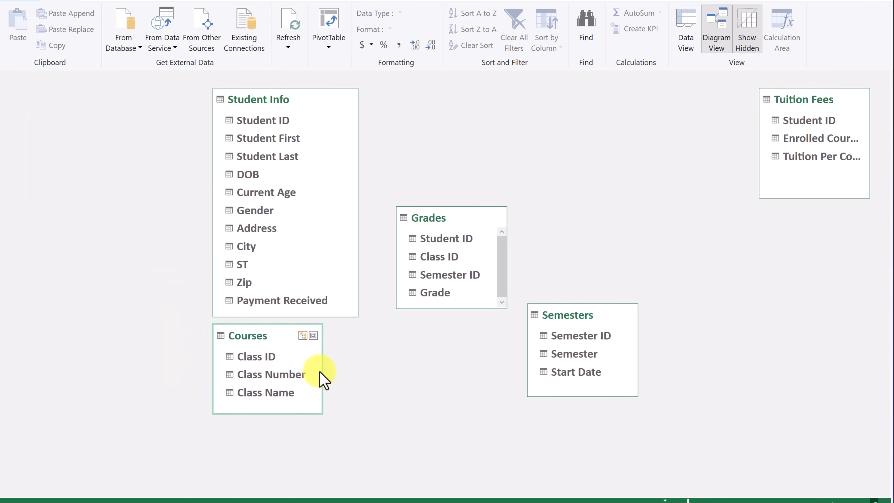
left_click_drag(321, 375, 362, 376)
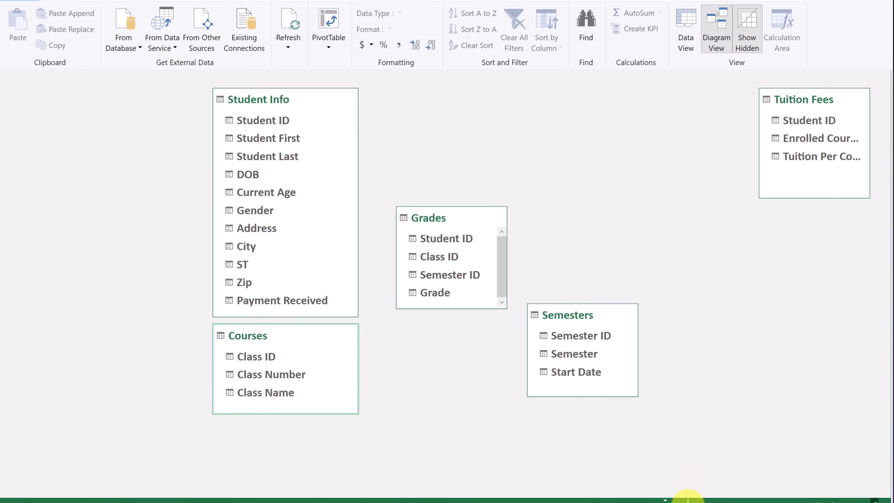
Step: Place Semesters beneath Courses at matching width, and bring Grades and Tuition Fees beside the stack of three tables
left_click_drag(688, 498, 685, 498)
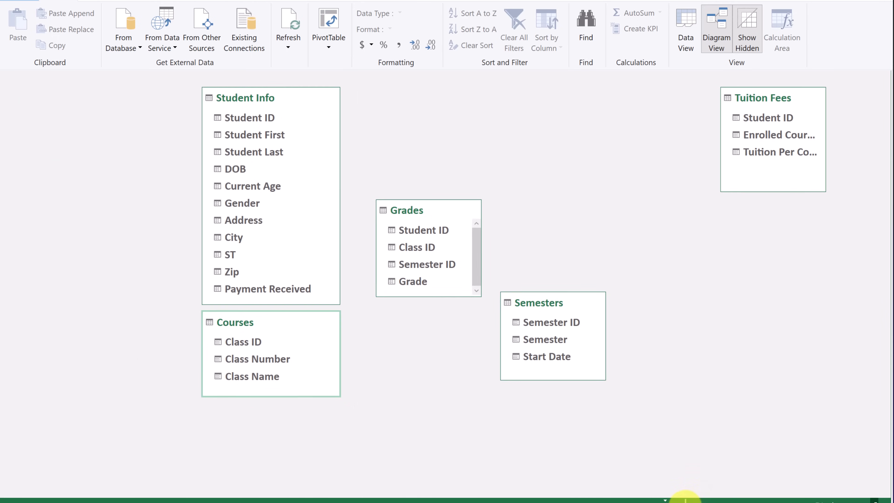
left_click_drag(552, 303, 254, 417)
left_click_drag(304, 447, 342, 450)
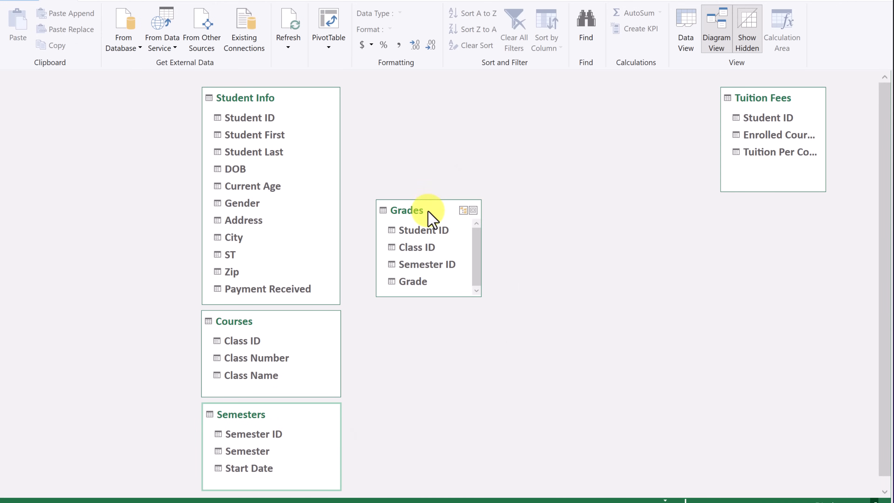
left_click_drag(429, 211, 462, 278)
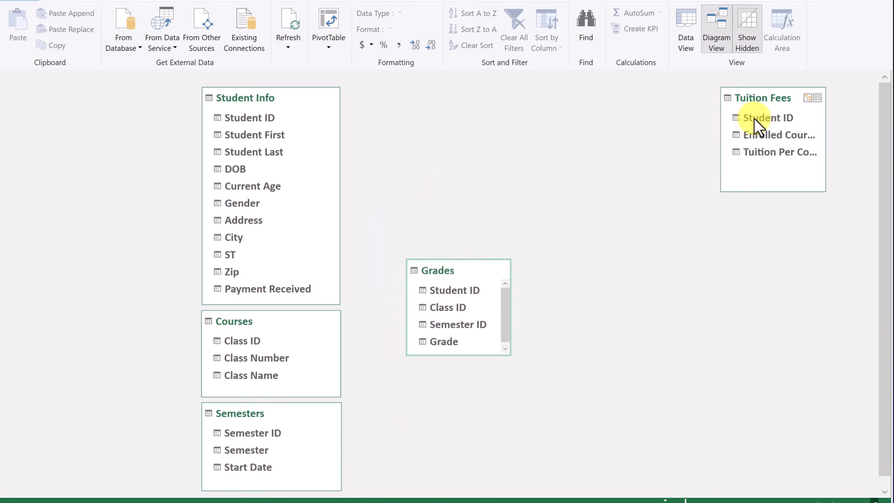
left_click_drag(760, 109, 552, 114)
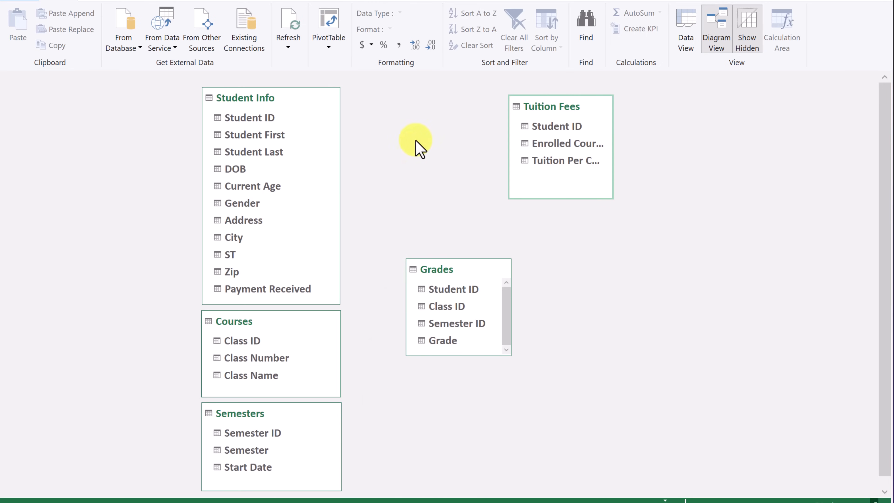
Step: Relate Student ID in Student Info to Student ID in Grades, move Grades farther from the stack, and view the relationship's options
left_click(256, 122)
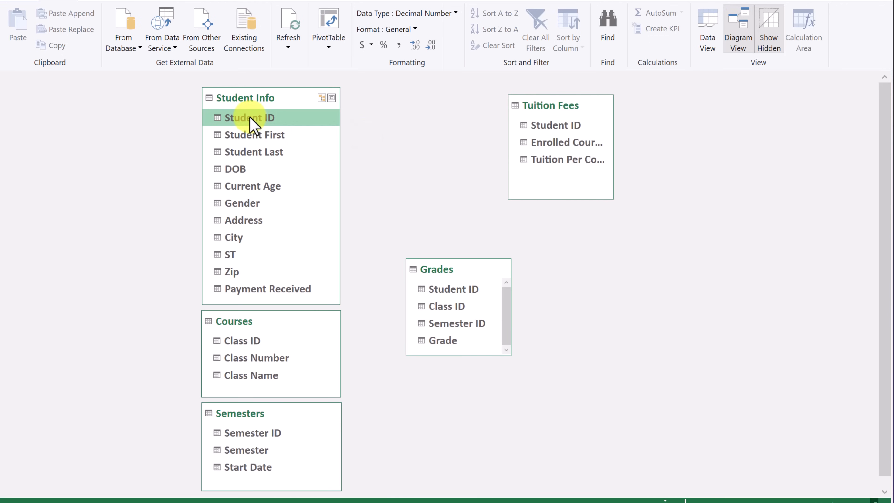
left_click_drag(250, 117, 443, 290)
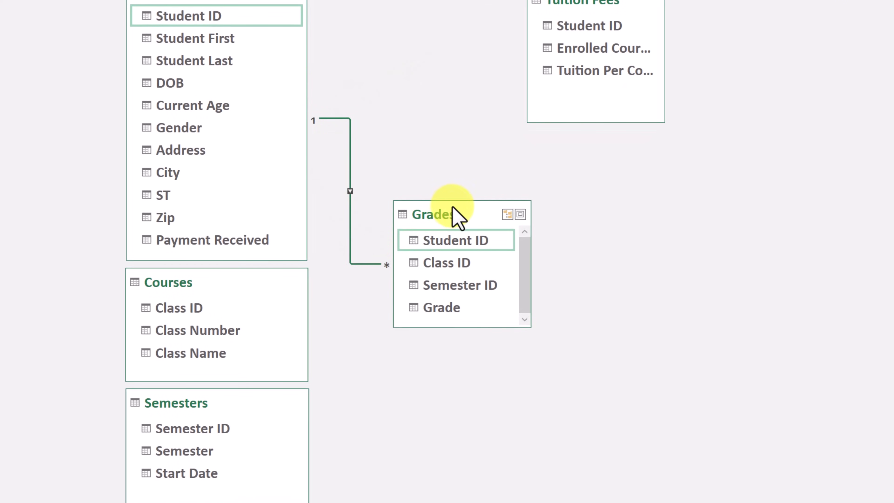
left_click_drag(455, 214, 524, 224)
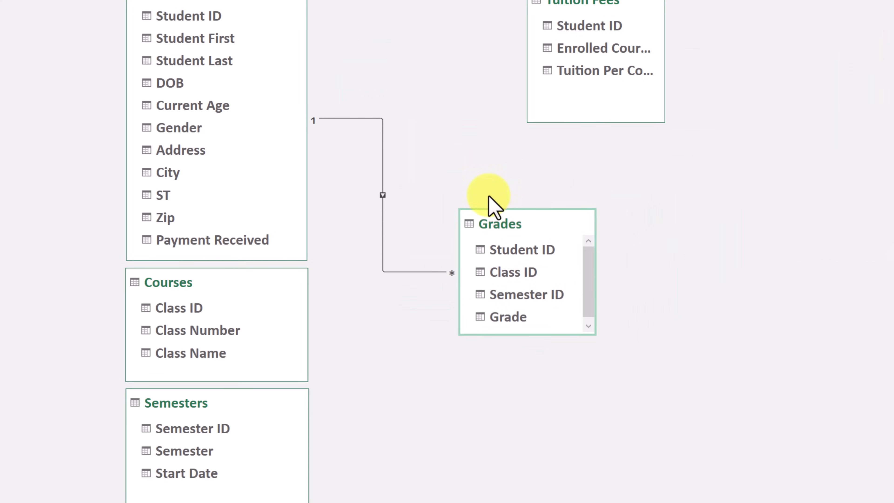
right_click(383, 169)
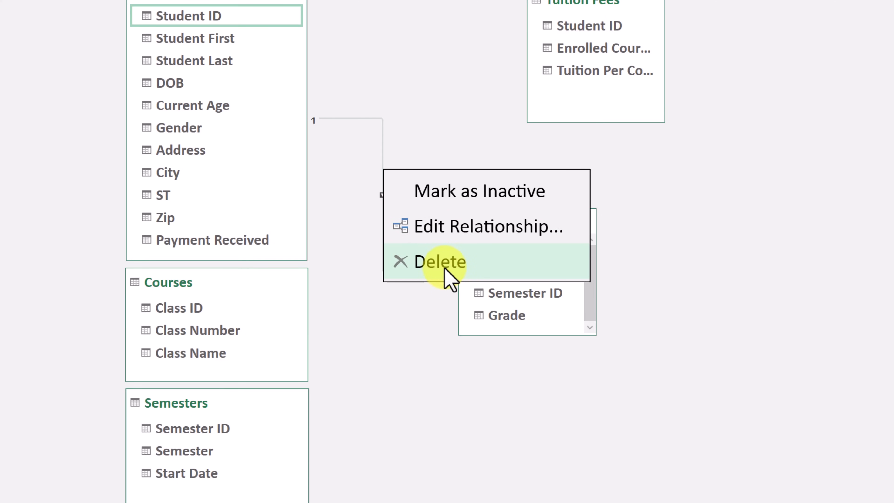
left_click(401, 320)
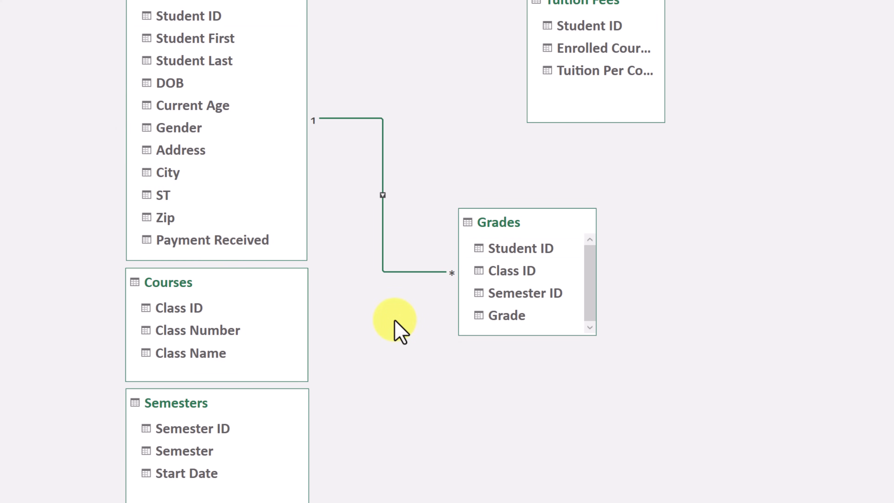
Step: Relate Class ID in Courses and Semester ID in Semesters to the matching fields in Grades
left_click(185, 309)
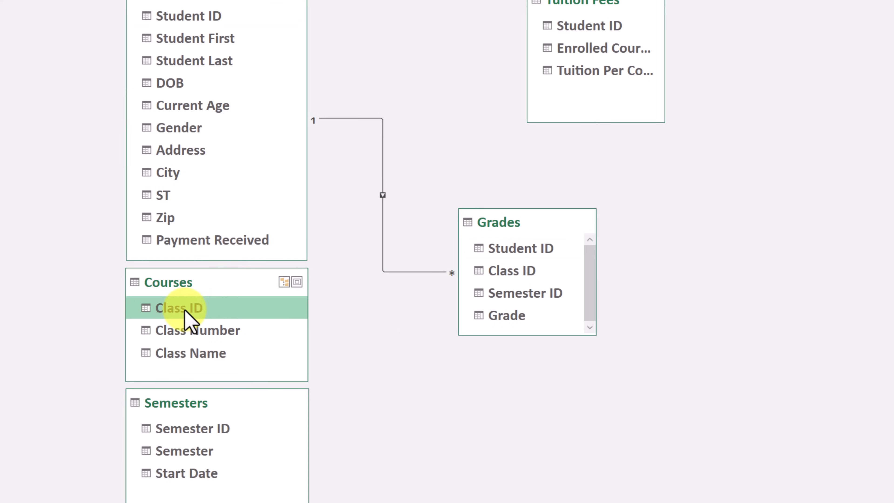
left_click_drag(185, 309, 504, 273)
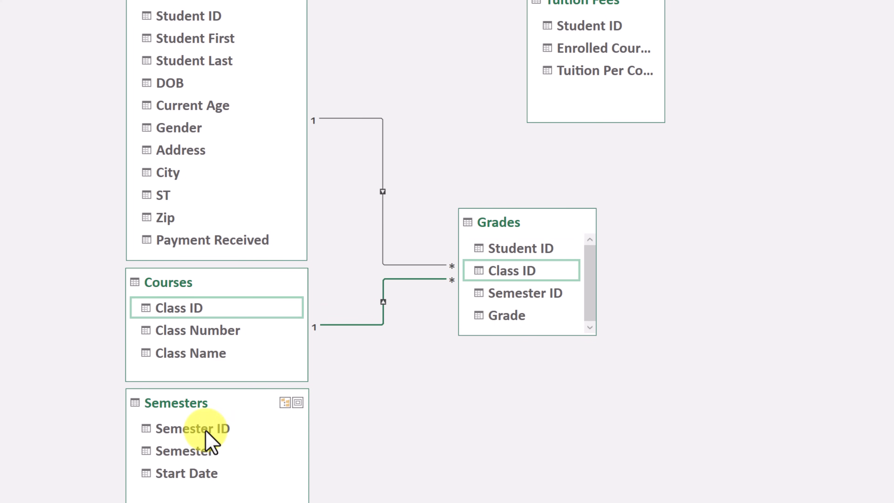
left_click_drag(227, 428, 500, 292)
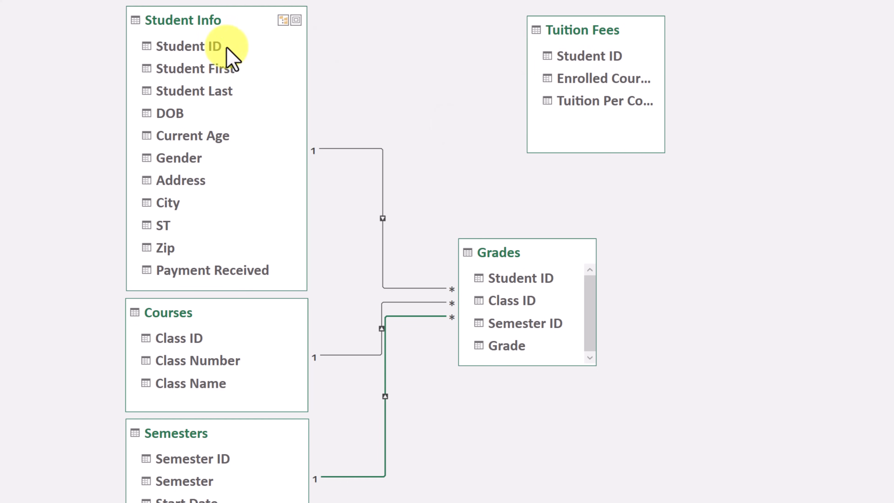
Step: Relate Student ID in Student Info to Student ID in Tuition Fees, and shift the Tuition Fees table slightly
left_click_drag(227, 47, 572, 53)
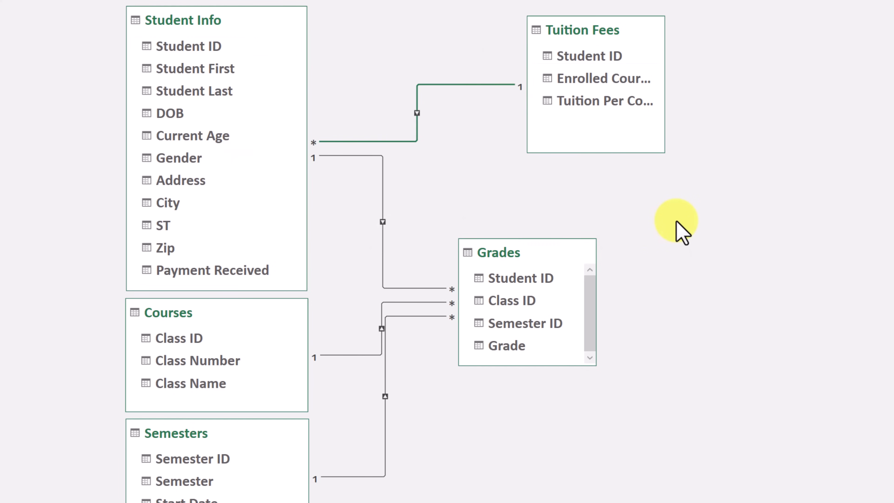
left_click(624, 146)
left_click_drag(592, 34, 578, 16)
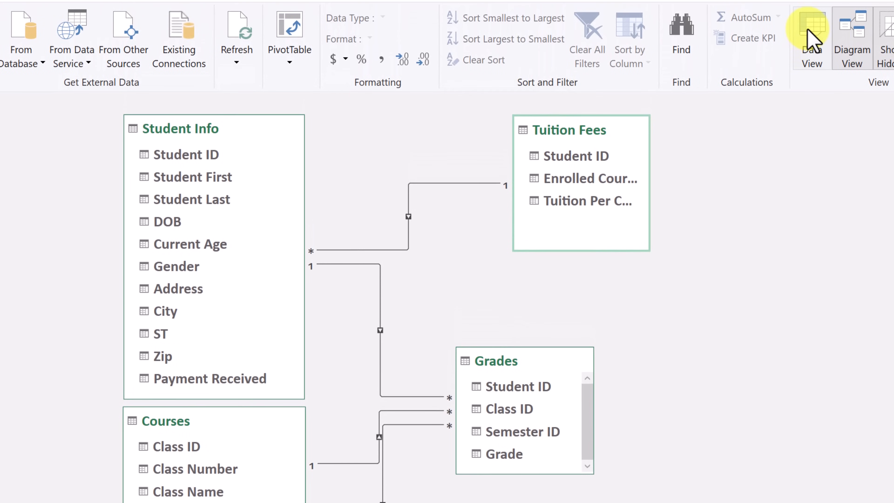
Step: Return to Data View and add a column named Total Tuition to the Tuition Fees table
left_click(810, 39)
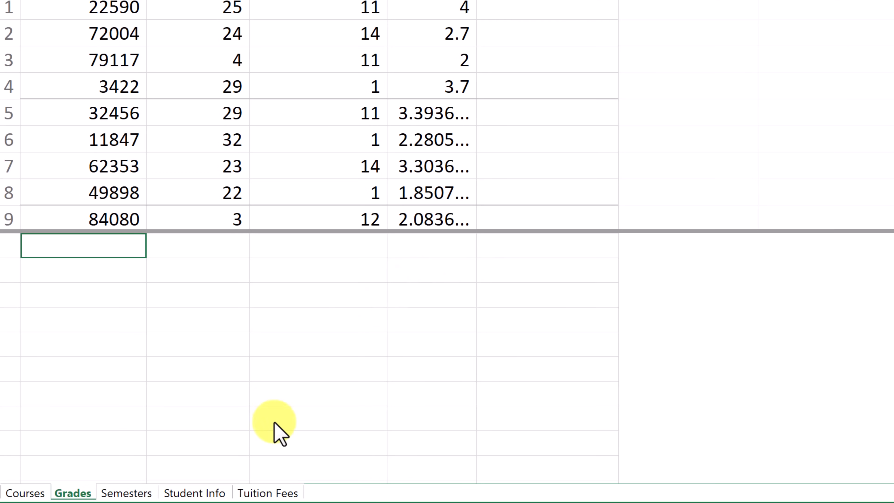
left_click(262, 499)
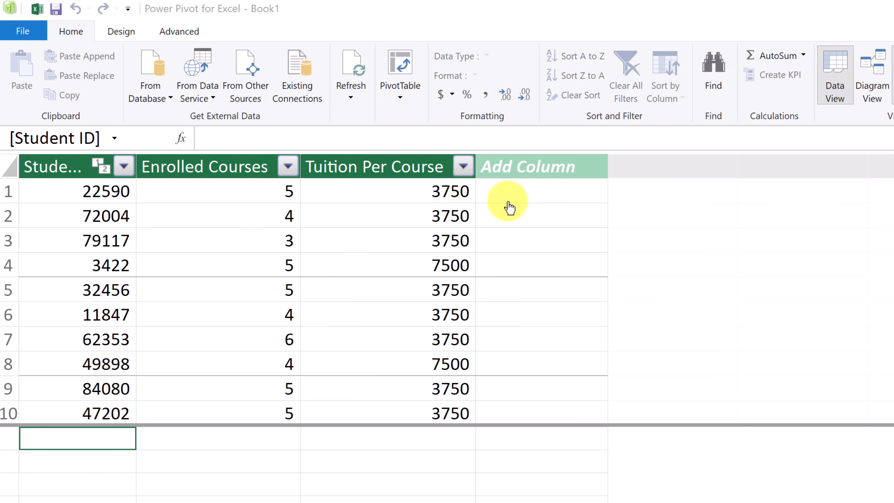
left_click(533, 170)
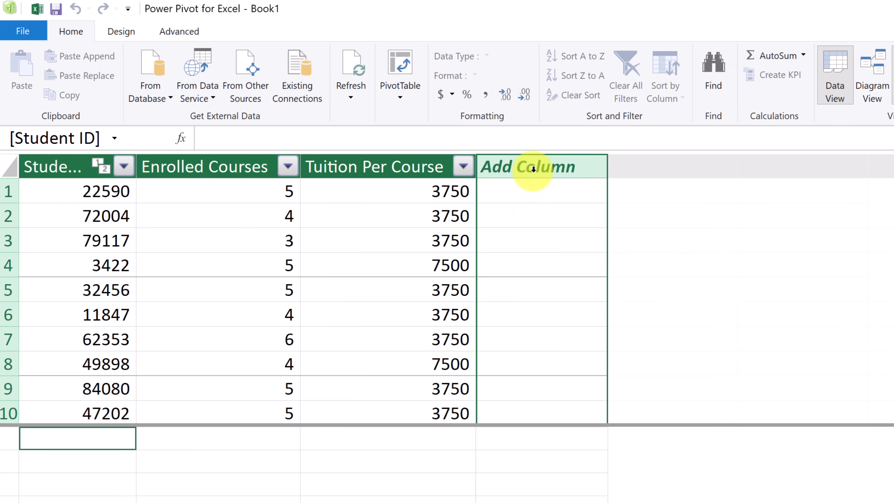
double_click(533, 170)
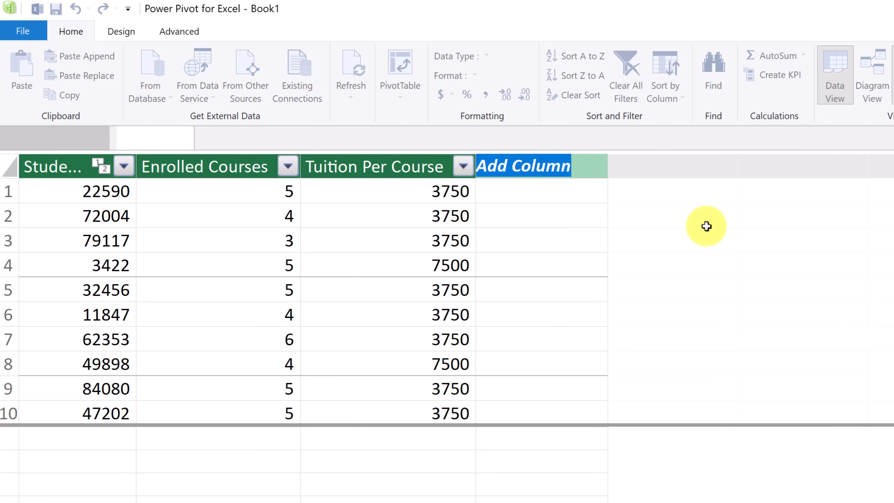
type("Total Tui")
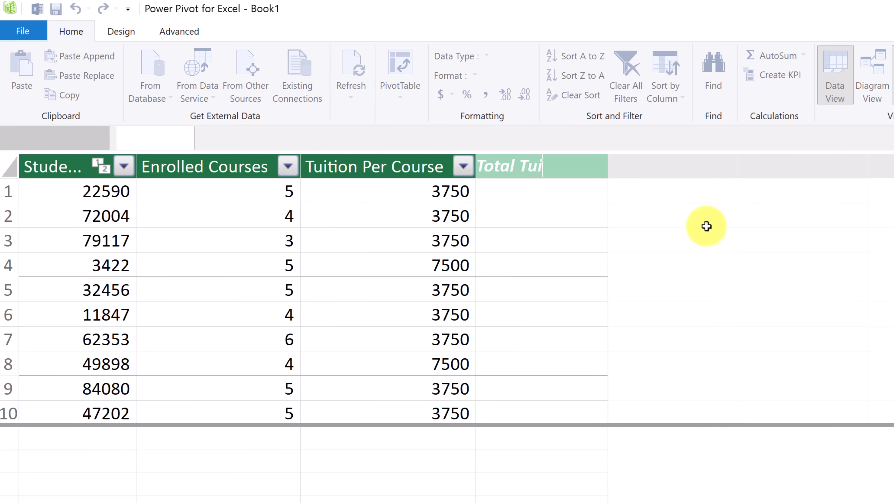
type("tion")
left_click(546, 194)
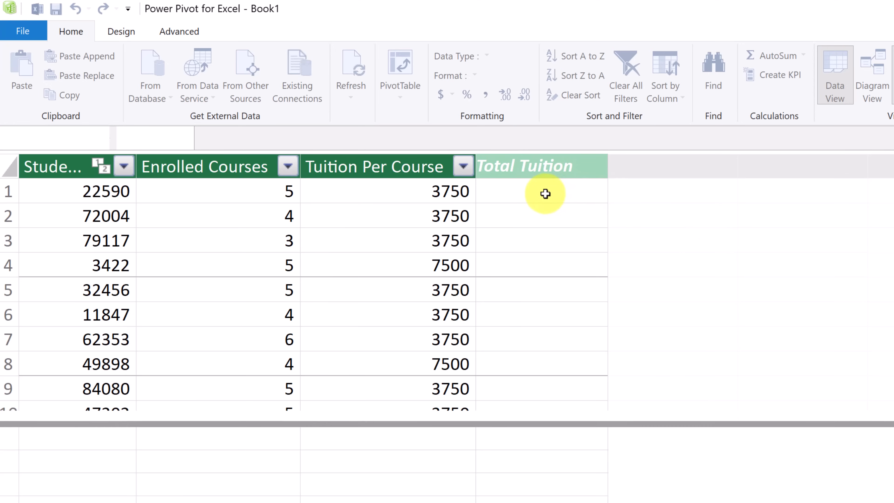
Step: Calculate the Total Tuition column with the formula =[Enrolled Courses]*[Tuition Per Course]
type("=")
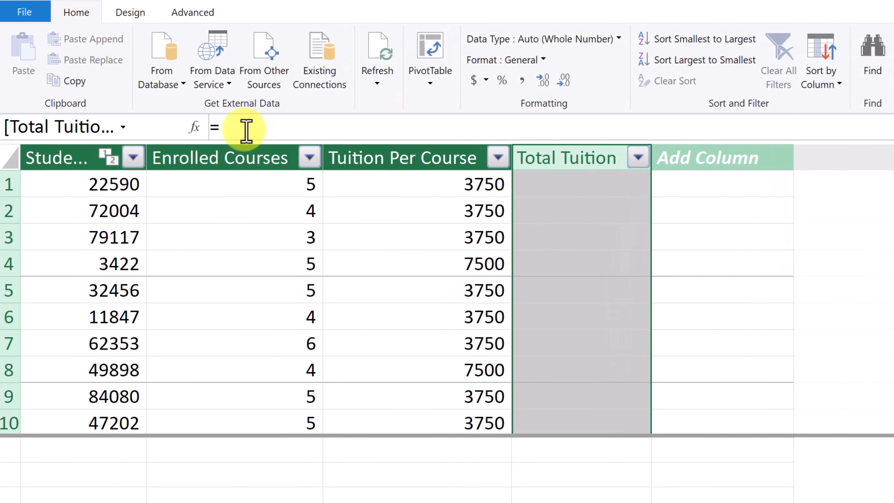
left_click(247, 131)
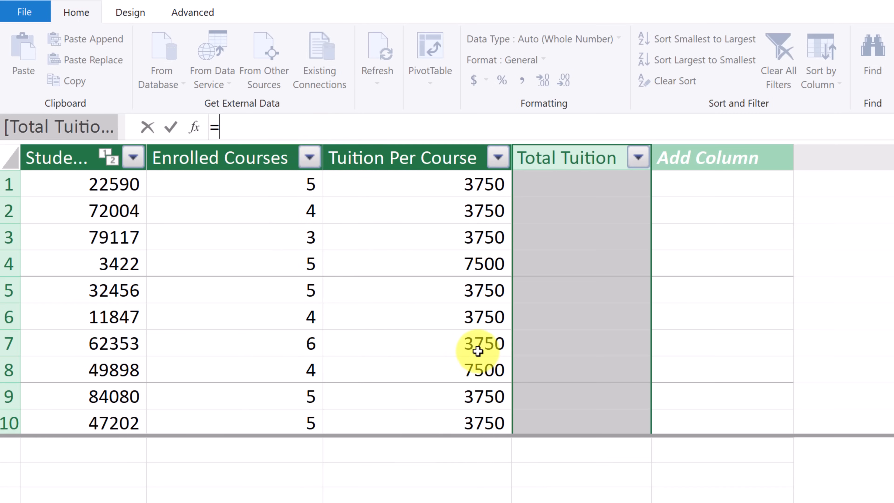
type("enr")
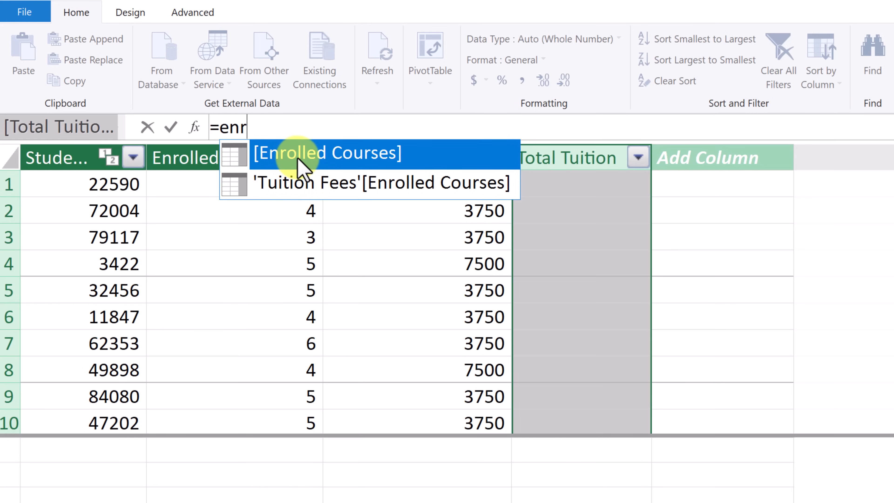
double_click(301, 166)
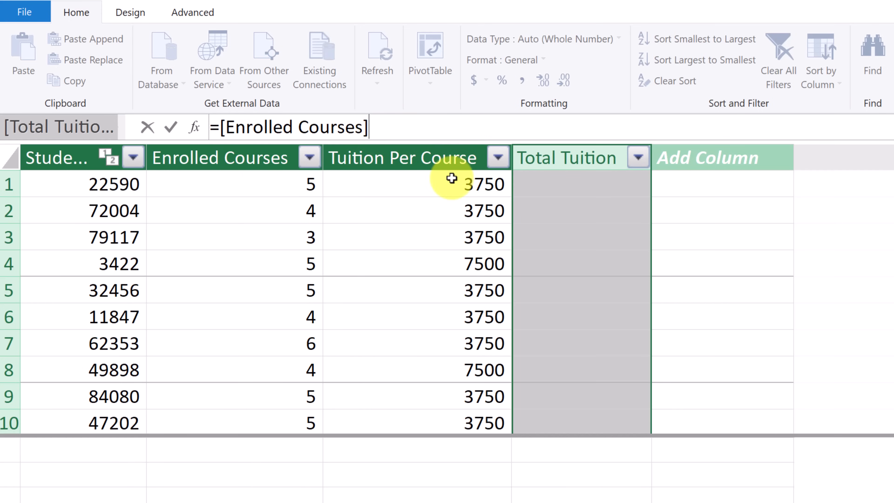
type("*")
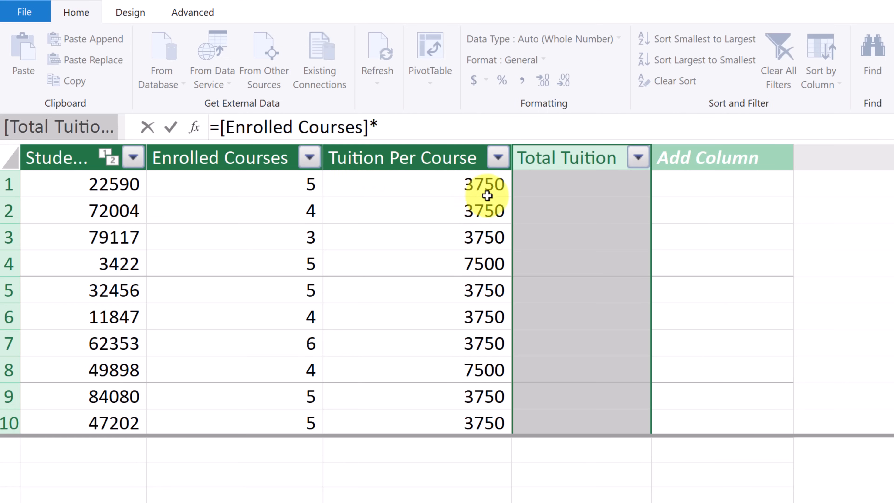
type("tui")
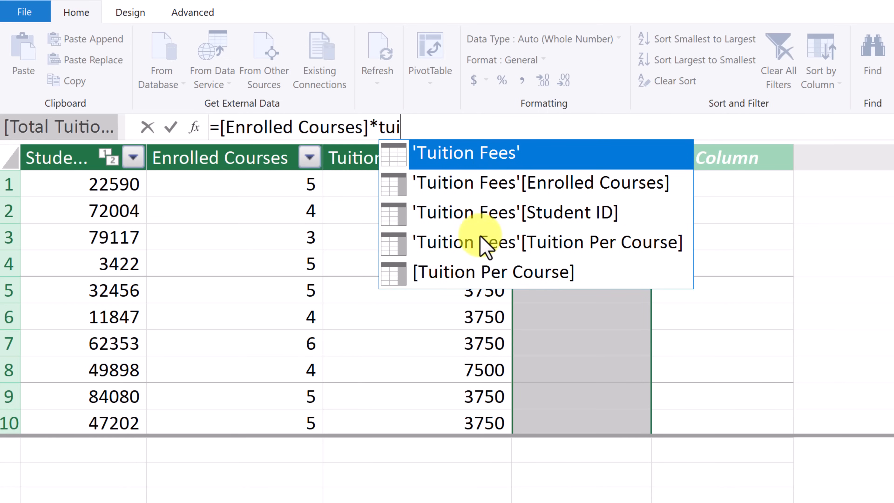
double_click(491, 278)
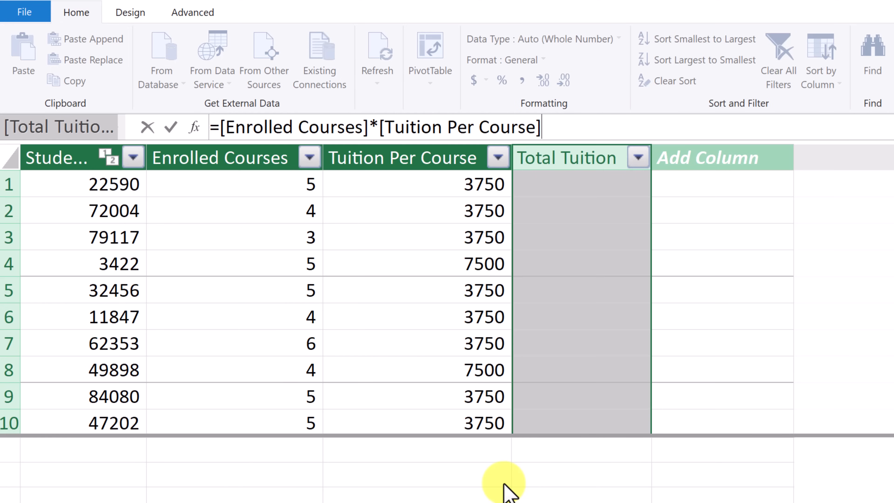
key("Return")
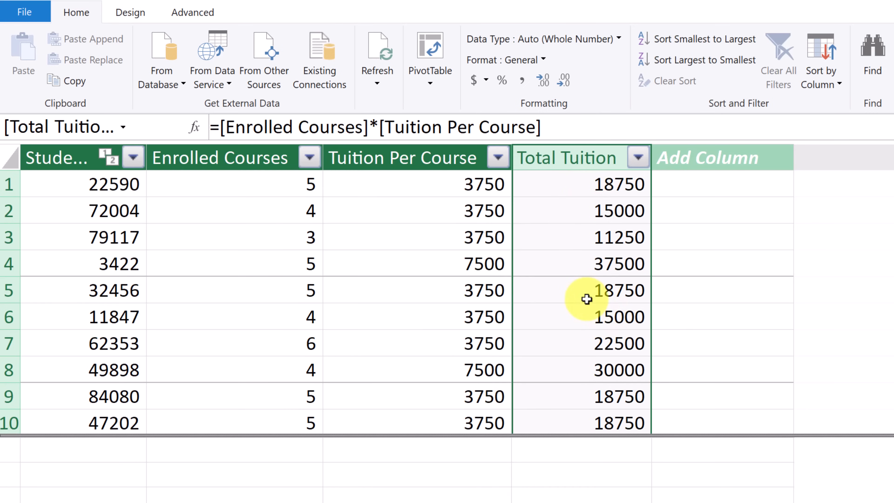
Step: Format the Total Tuition and Tuition Per Course columns as $ English (United States) currency
left_click(585, 291)
left_click(565, 159)
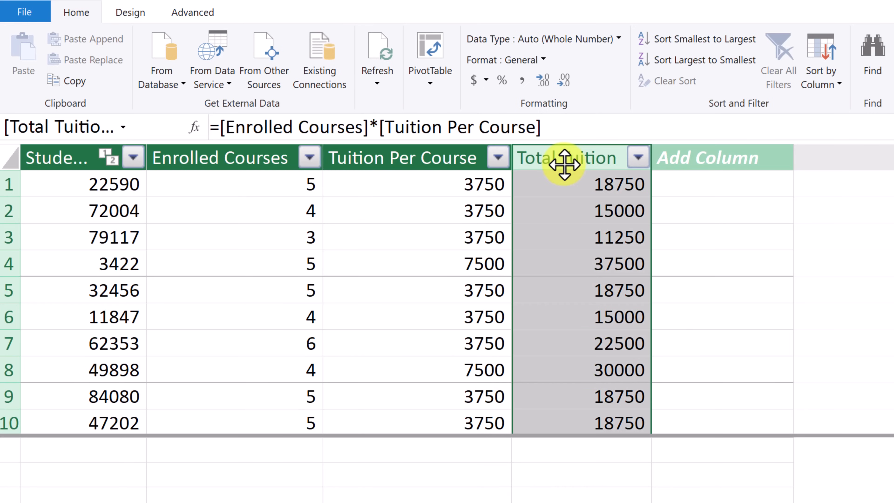
left_click(480, 85)
left_click(507, 121)
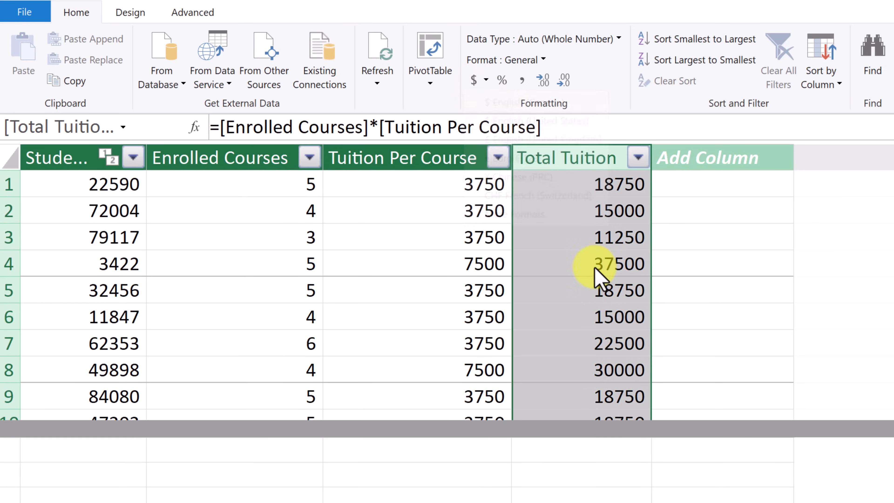
left_click(444, 159)
left_click(473, 82)
left_click(504, 124)
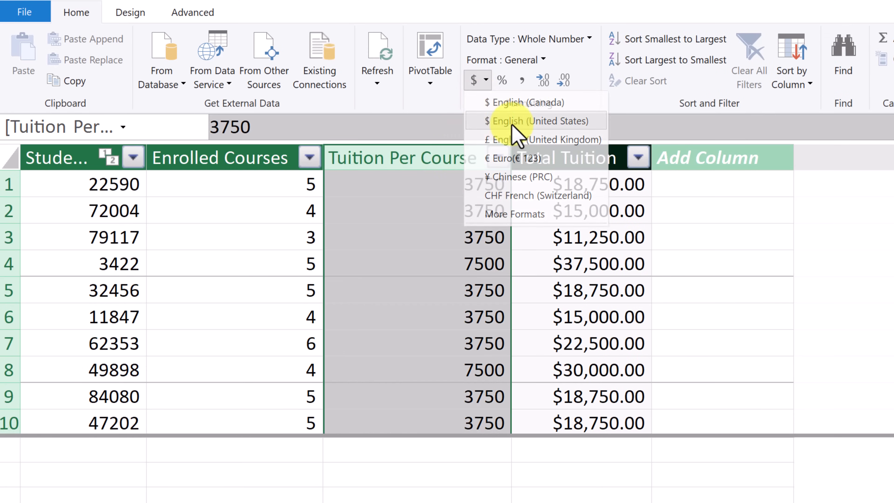
left_click(680, 327)
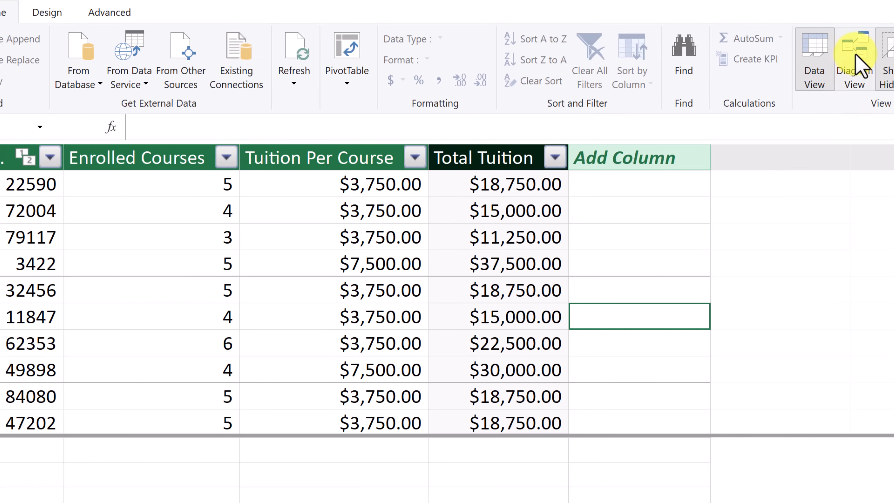
Step: Review the table relationships in Diagram View, and return to Data View at the Payment Received column of Student Info
left_click(856, 62)
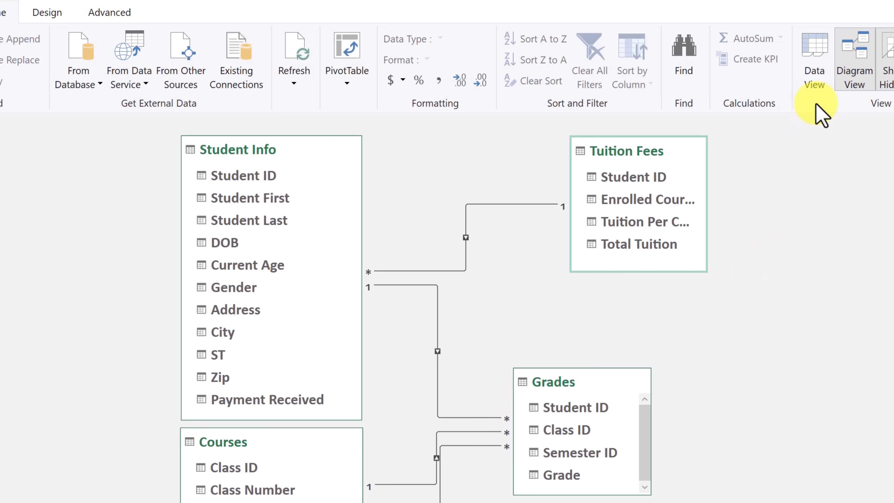
left_click(814, 60)
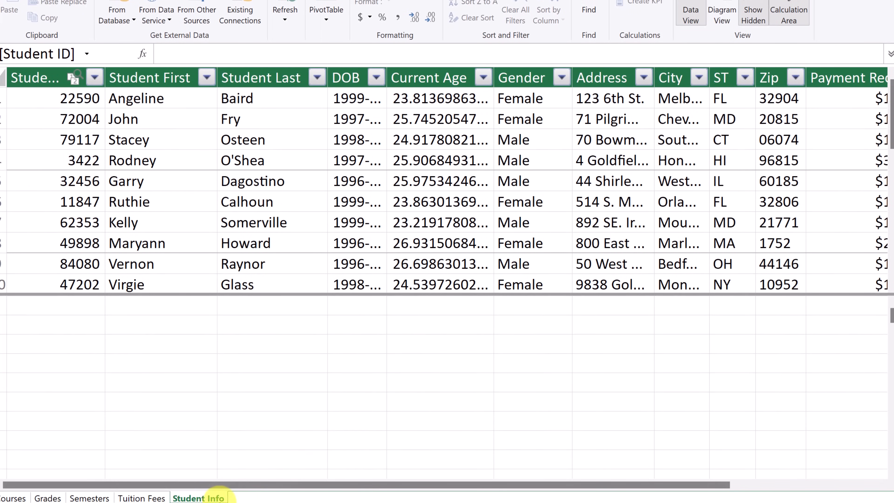
left_click_drag(246, 484, 509, 496)
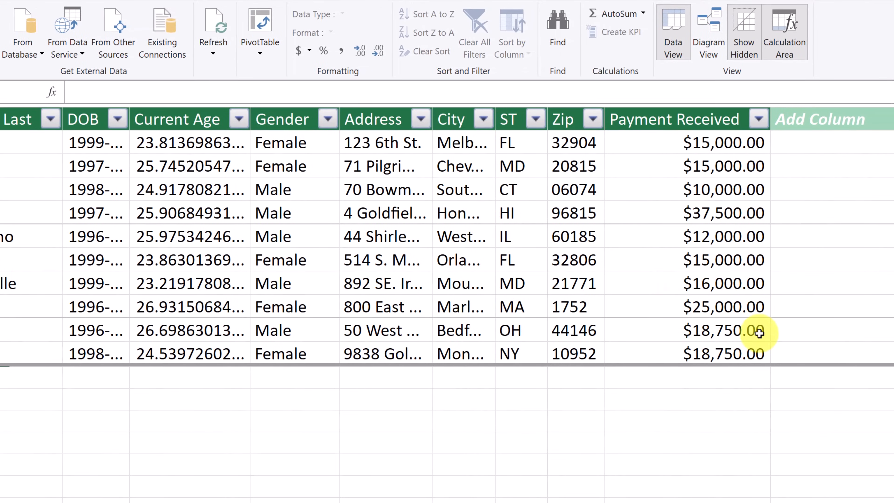
left_click(796, 169)
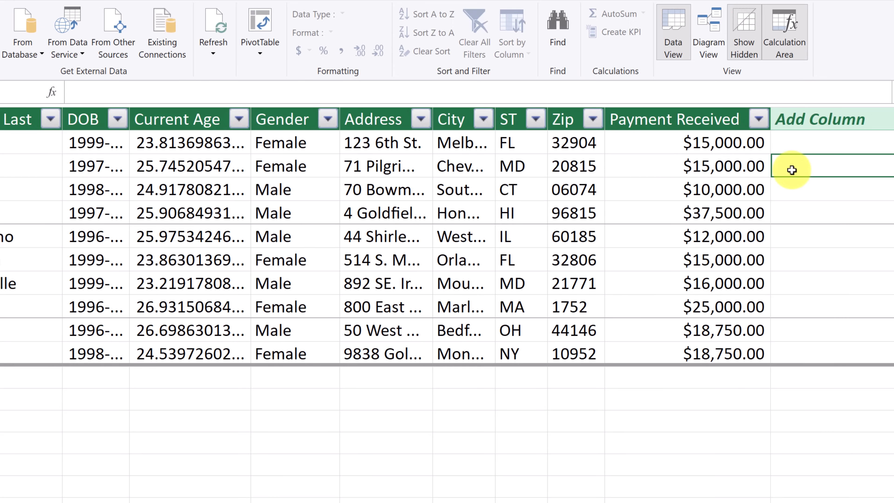
type("sdfg")
key("Return")
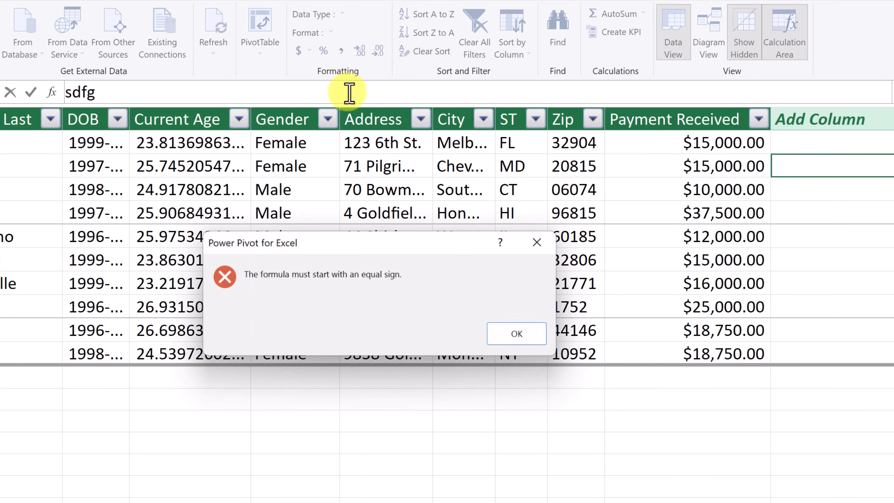
left_click(544, 334)
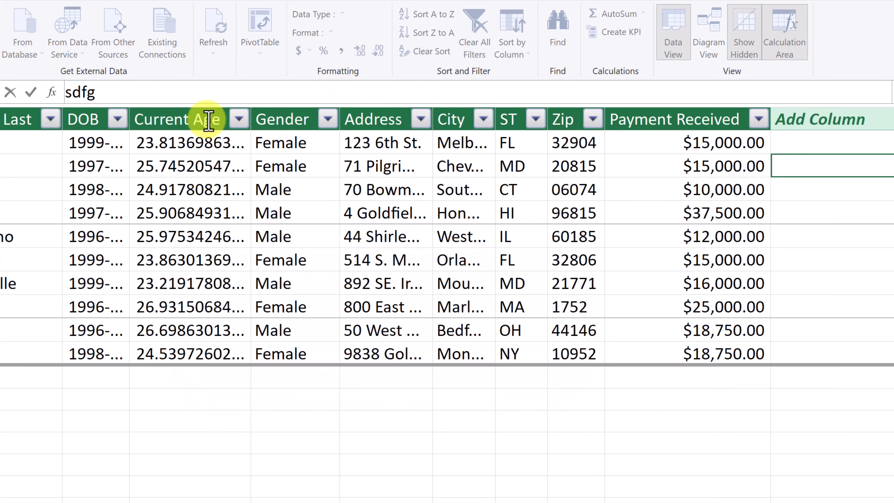
left_click_drag(130, 93, 34, 91)
key("BackSpace")
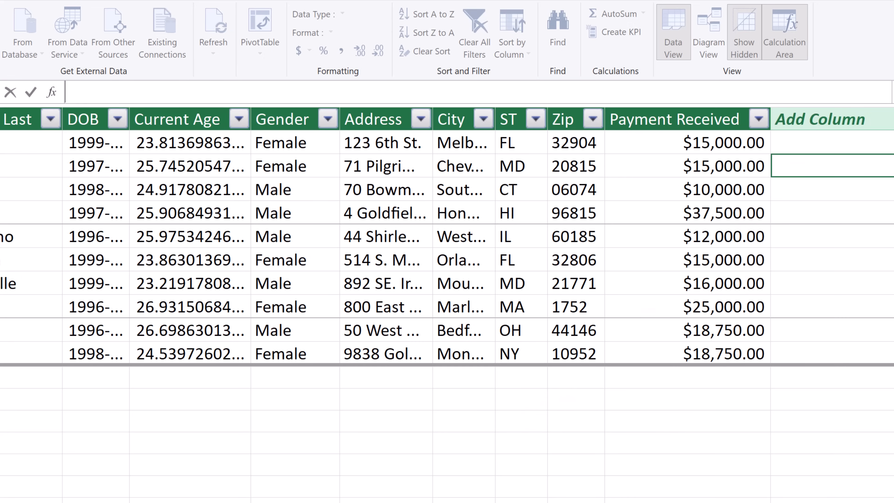
Step: Add a column named Amount Owing after Payment Received in the Student Info table
double_click(816, 124)
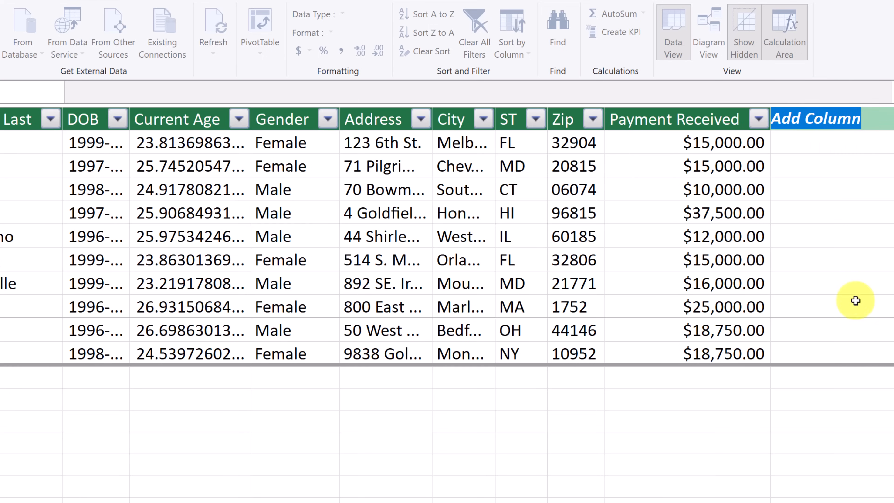
type("Amoun")
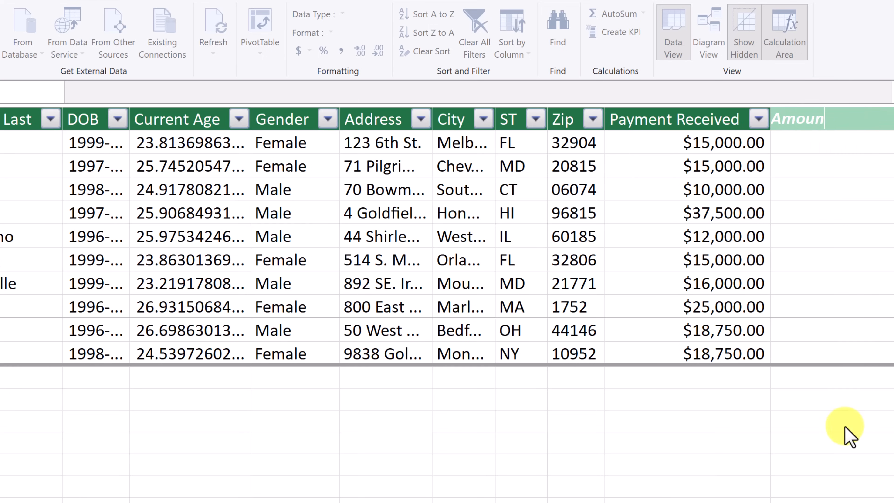
type("t Owing")
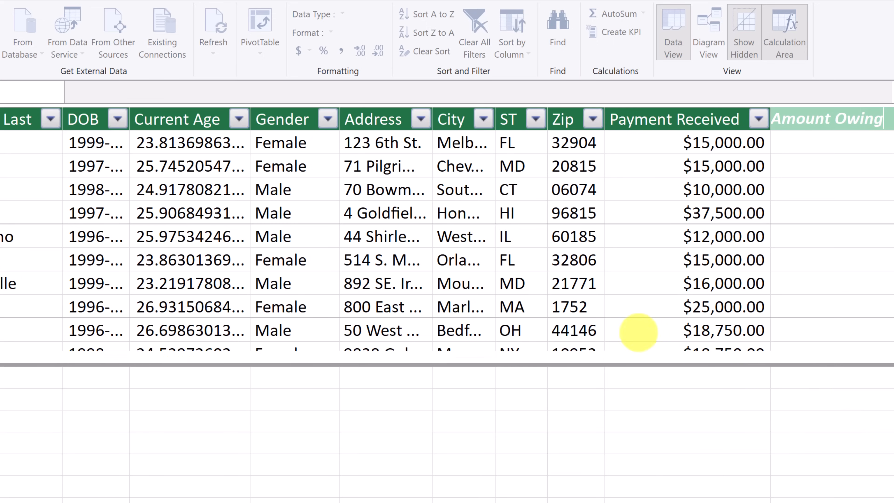
key("Return")
Step: Calculate the Amount Owing column with the formula =RELATED('Tuition Fees'[Total Tuition])-[Payment Received]
type("=")
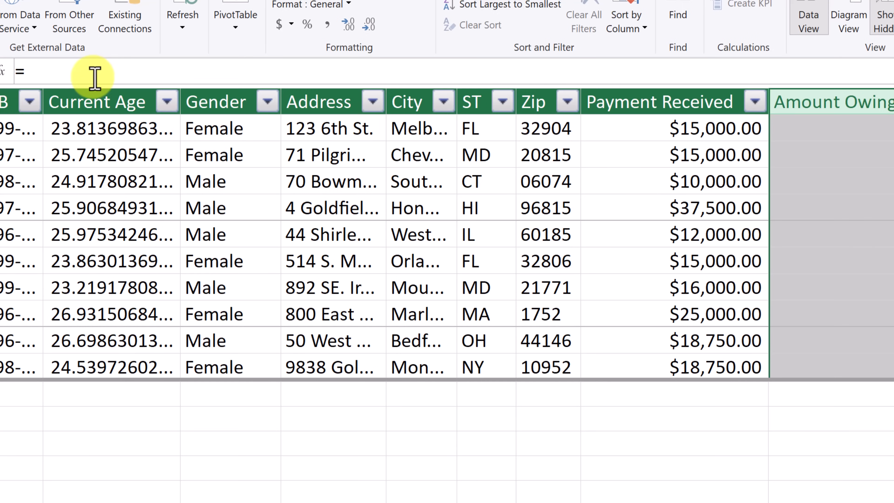
left_click(75, 75)
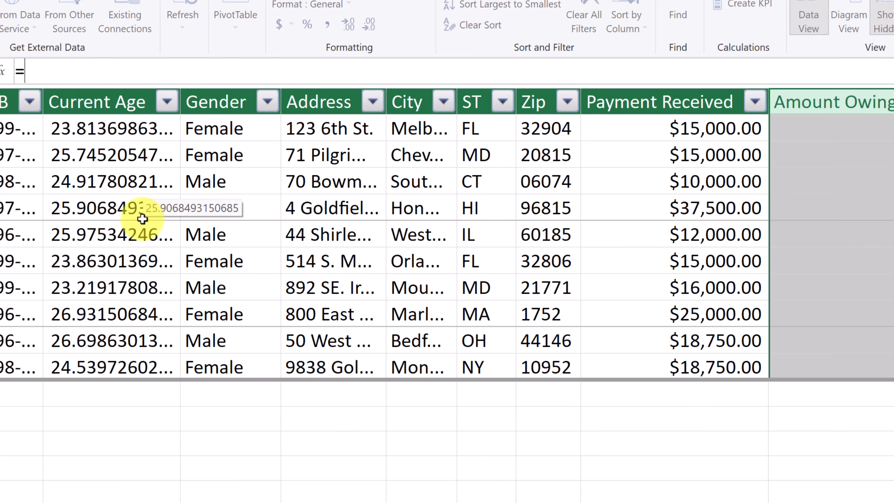
type("rel")
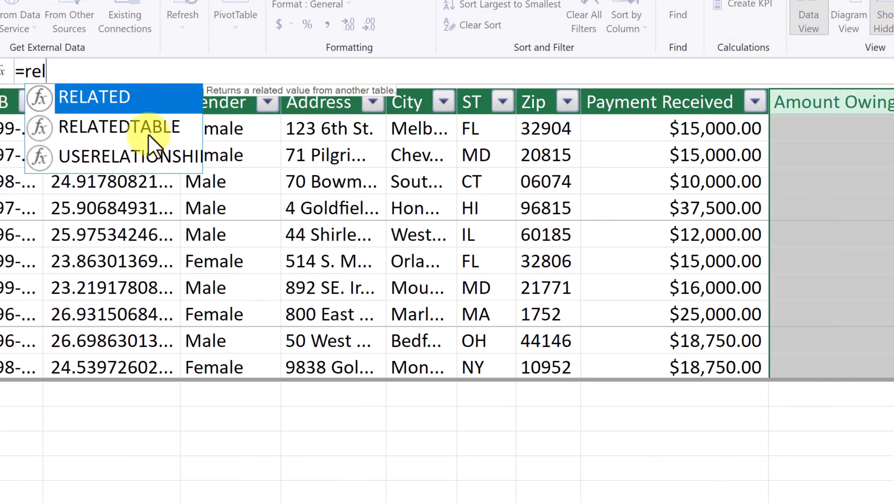
double_click(98, 106)
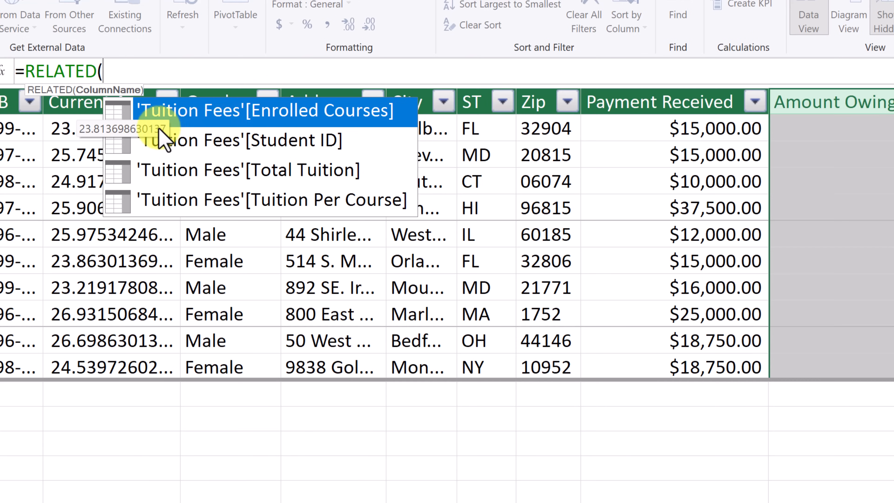
left_click(217, 172)
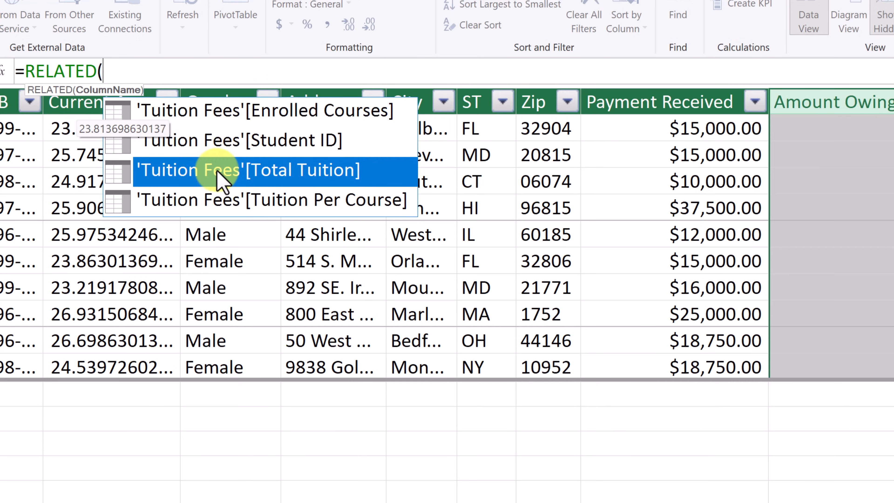
double_click(217, 172)
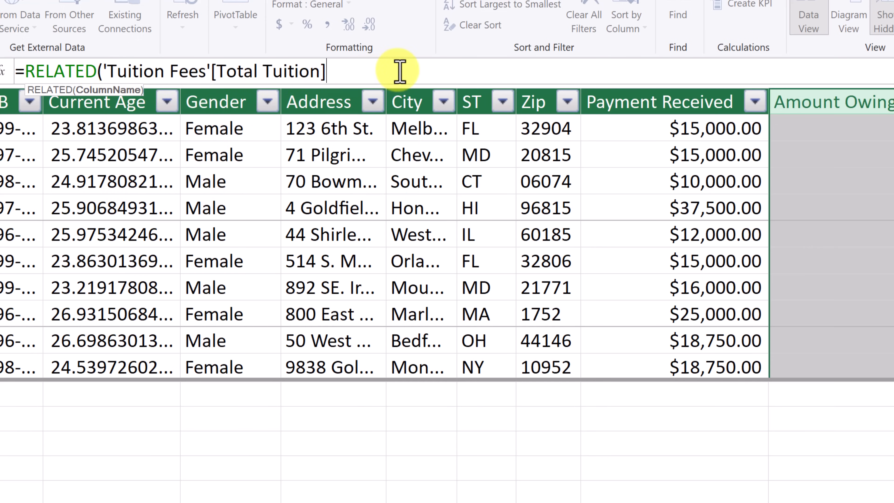
type(")")
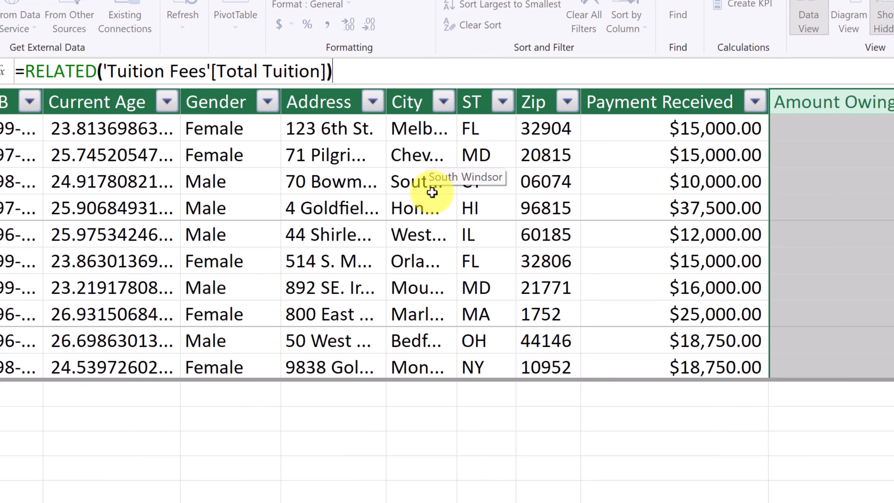
type("-")
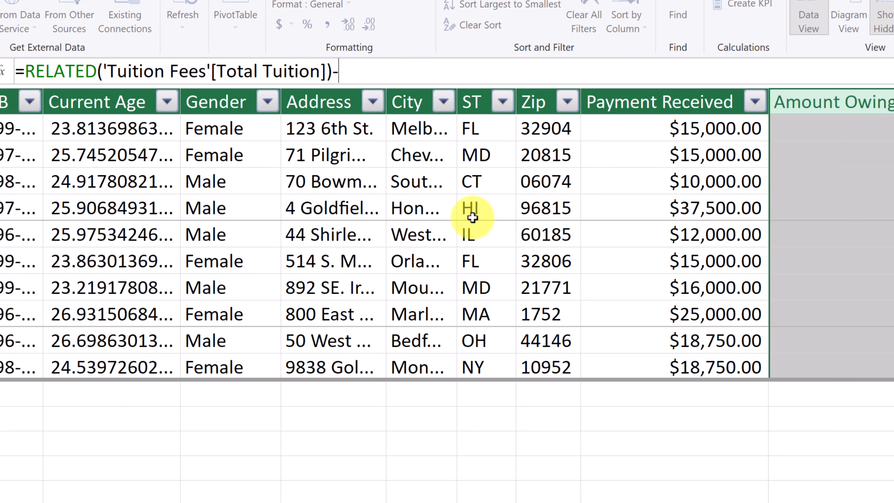
type("pay")
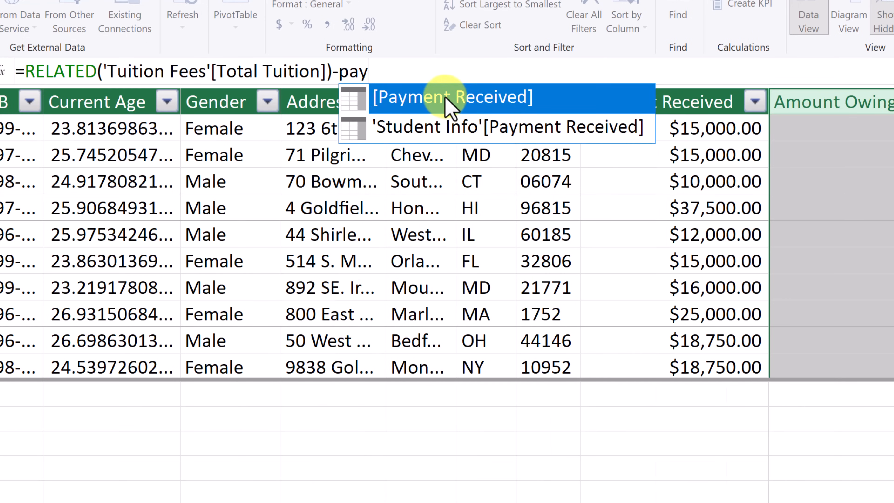
double_click(444, 106)
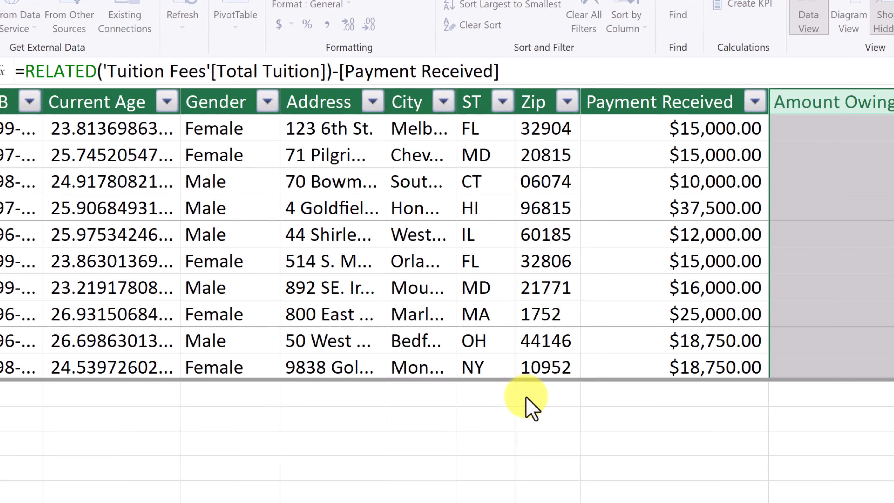
key("Return")
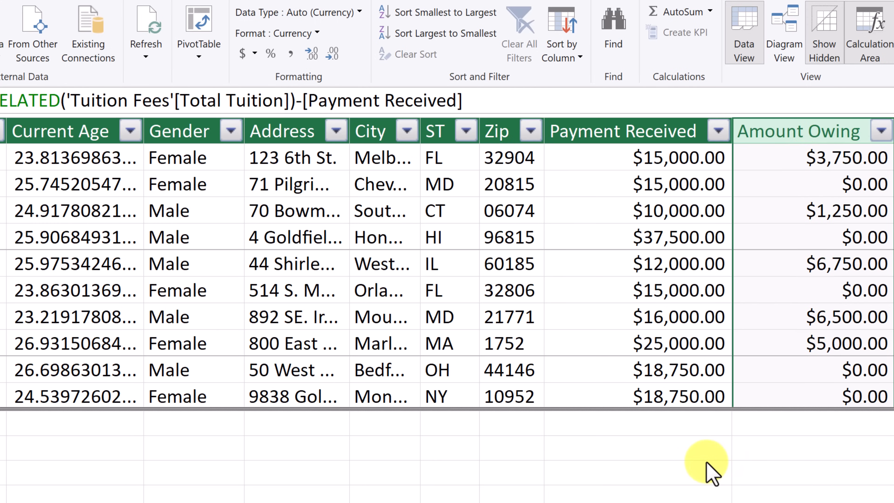
Step: Examine the link between Student Info and Tuition Fees in Diagram View, and return to Data View
left_click(787, 46)
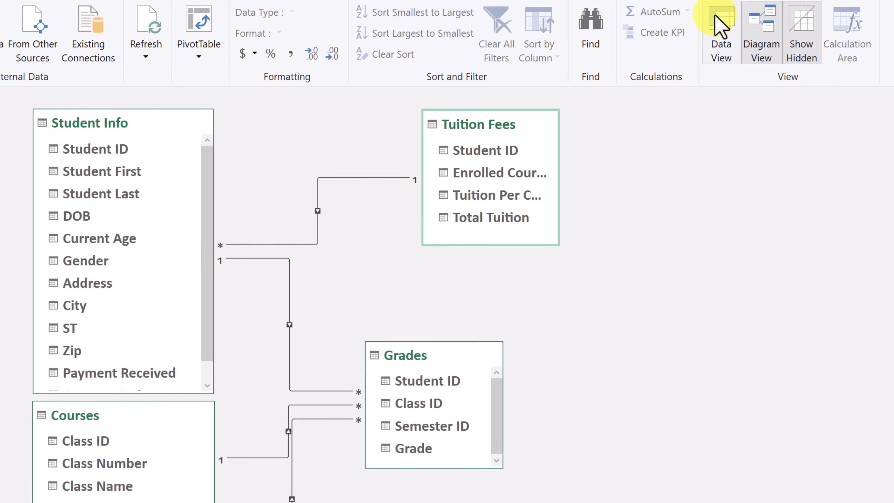
left_click(721, 28)
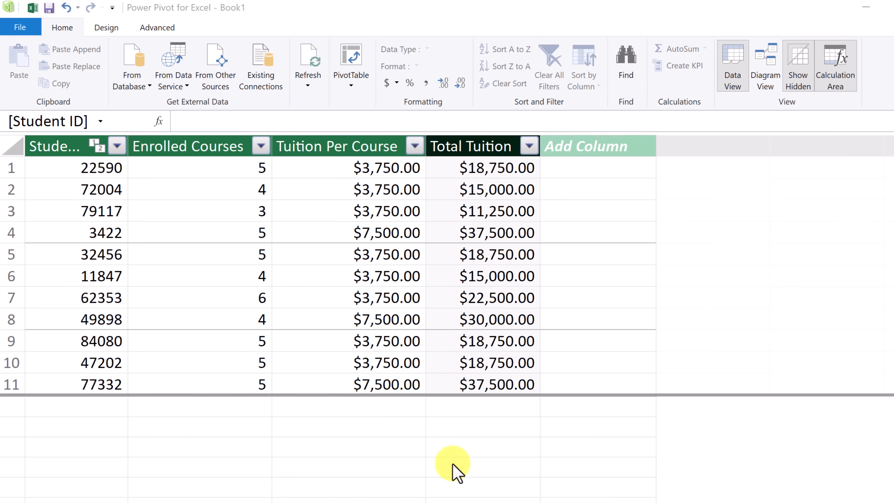
Step: Add a measure beneath the Total Tuition column with the formula =SUM('Tuition Fees'[Total Tuition])
left_click(455, 408)
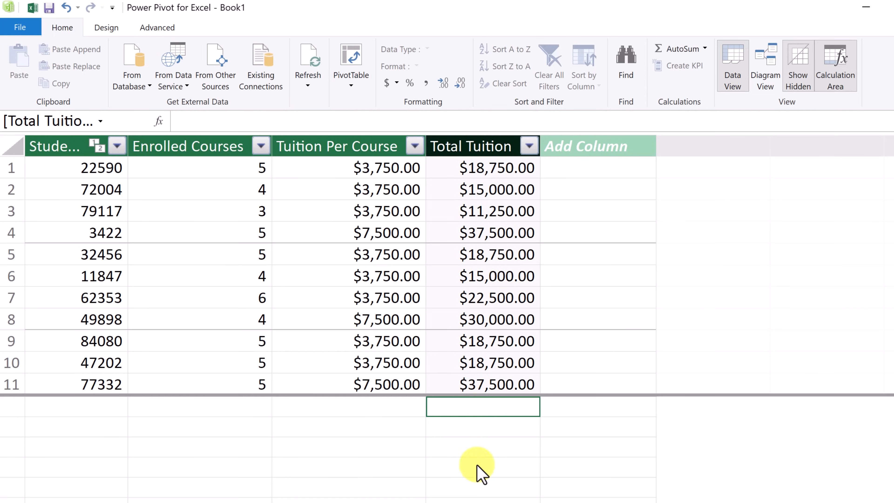
type("=")
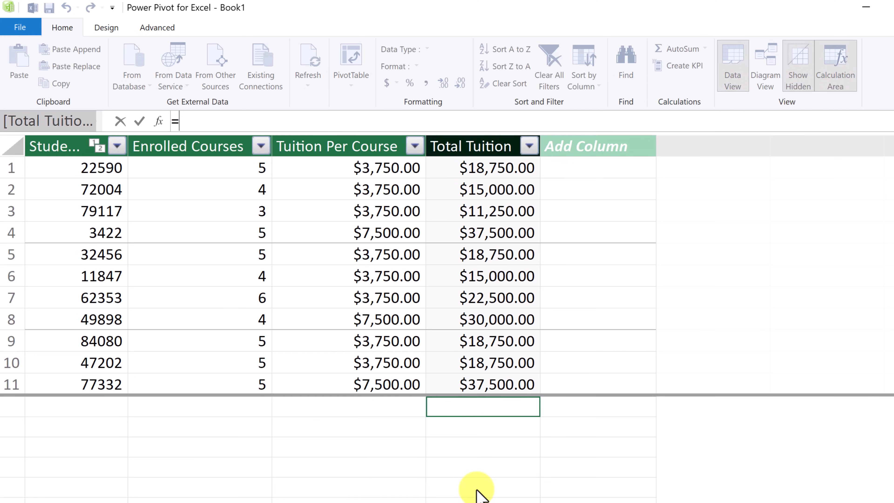
type("summ")
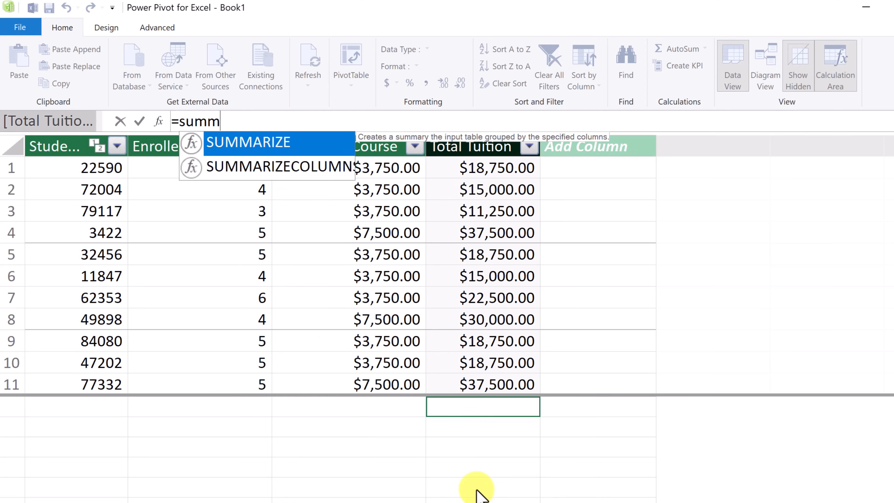
key("BackSpace")
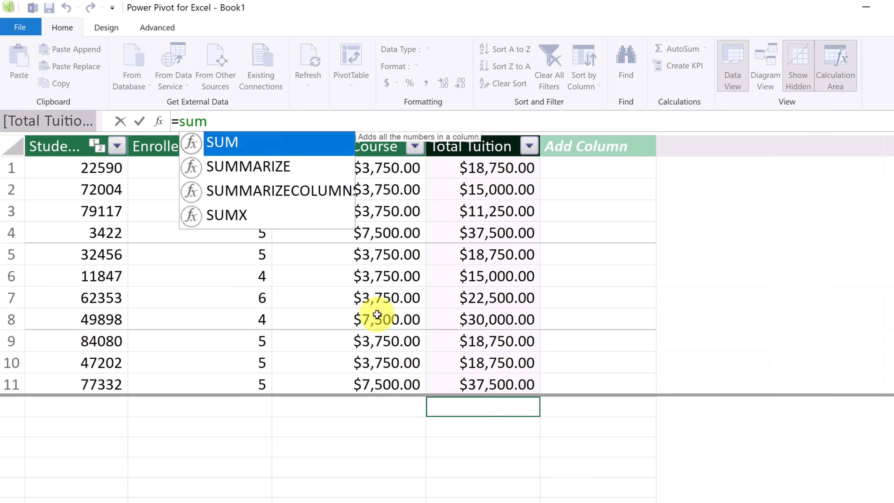
double_click(225, 143)
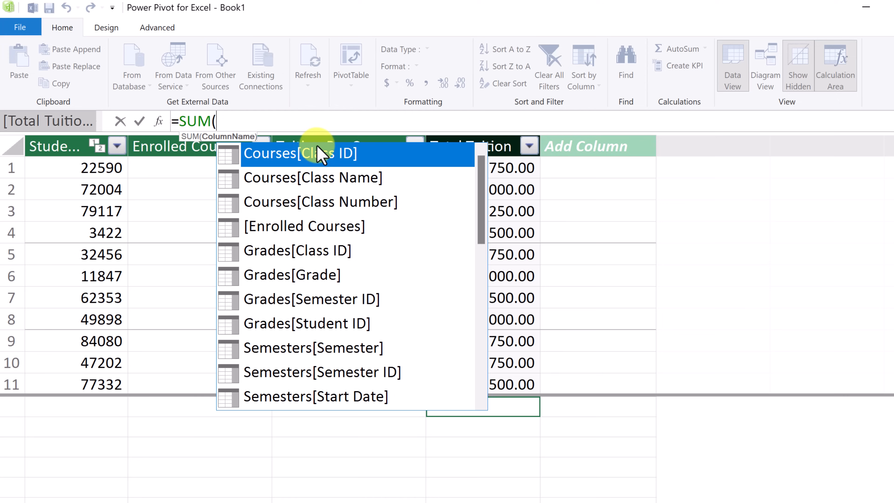
scroll(319, 229, "down", 7)
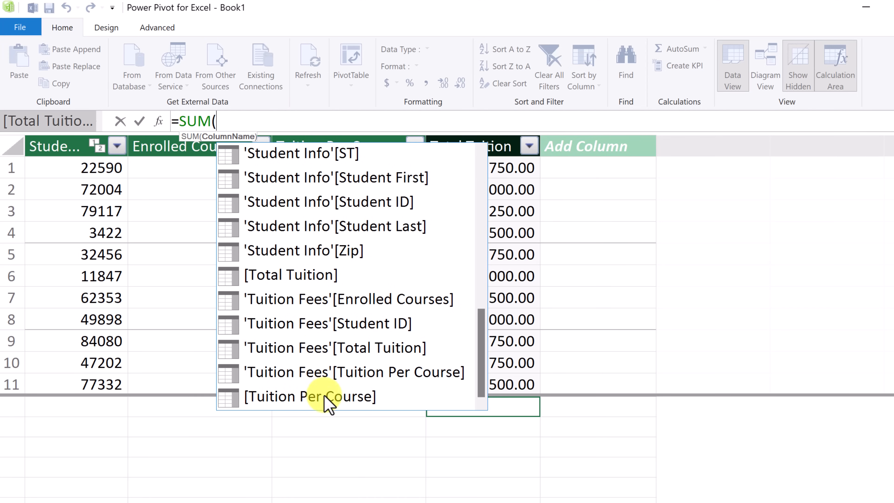
left_click(365, 349)
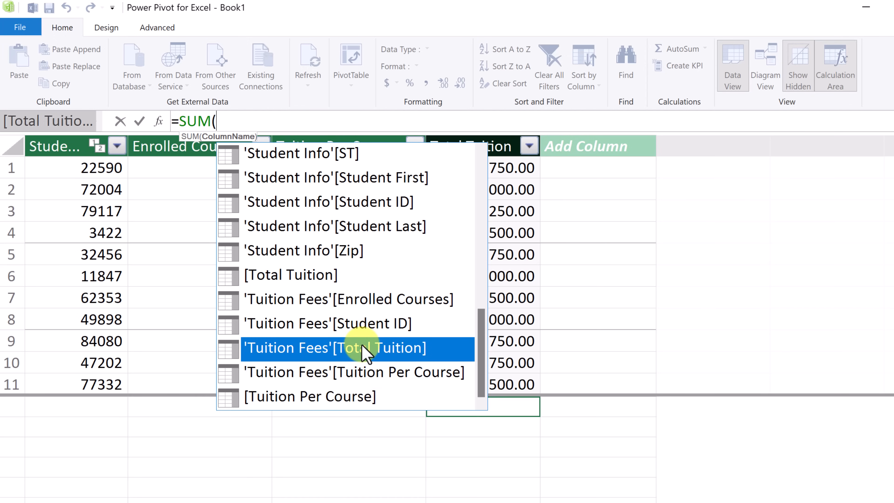
double_click(362, 349)
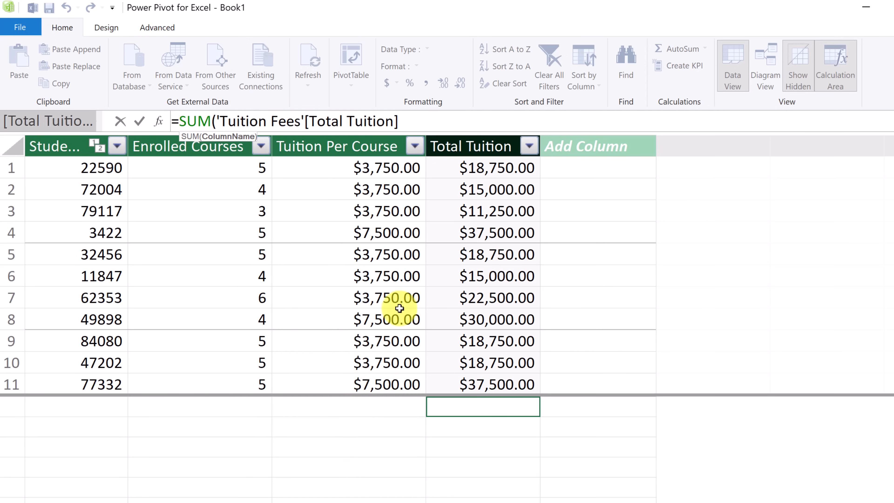
type(")")
key("Return")
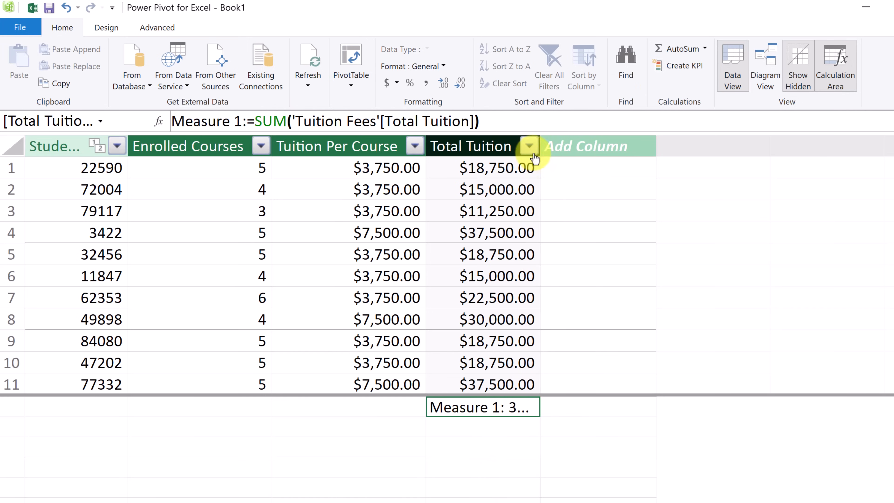
Step: Widen the Total Tuition column and format its measure as $ English (United States) currency
left_click_drag(540, 149, 633, 149)
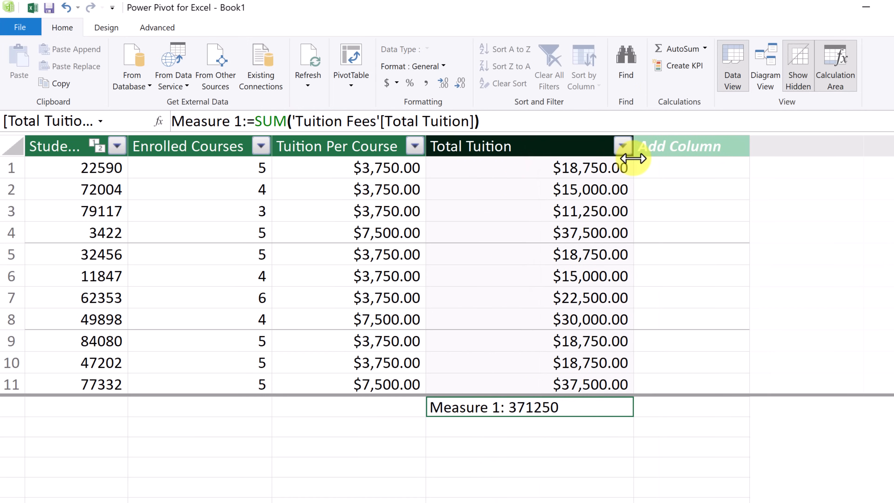
left_click(390, 83)
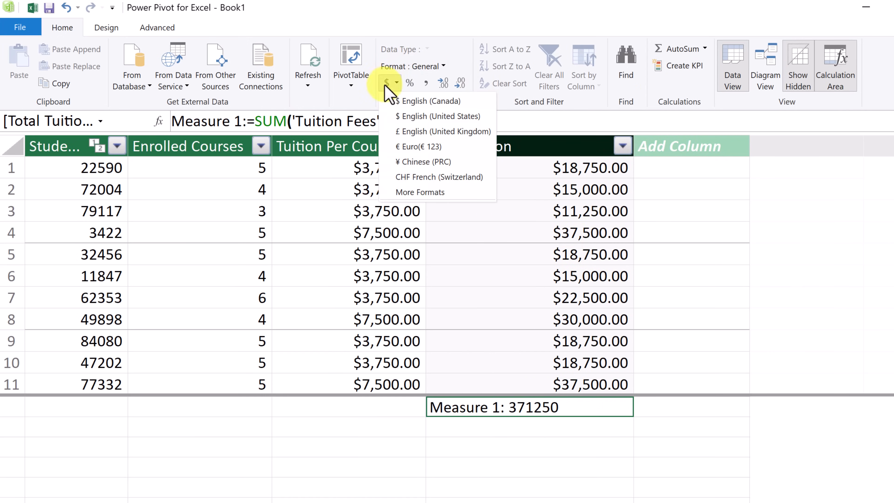
left_click(408, 117)
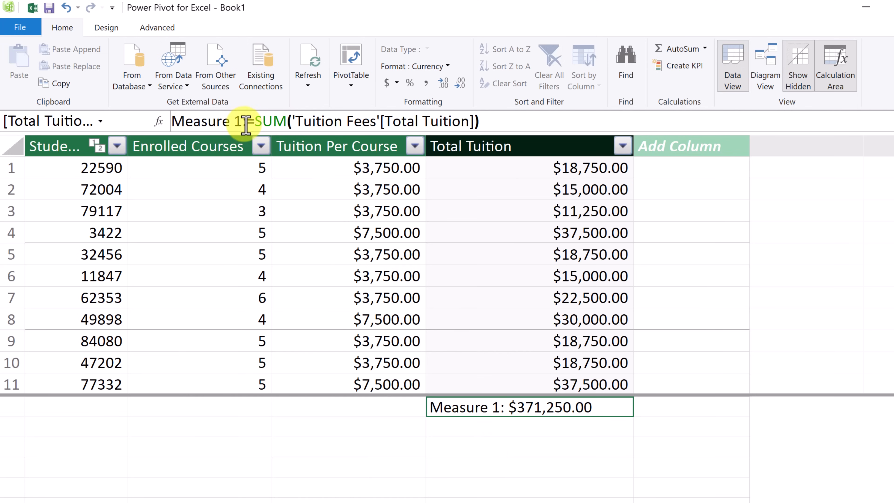
Step: Rename the Total Tuition measure as Tuition Totall ALL, and widen the column to fit it
left_click_drag(243, 121, 144, 114)
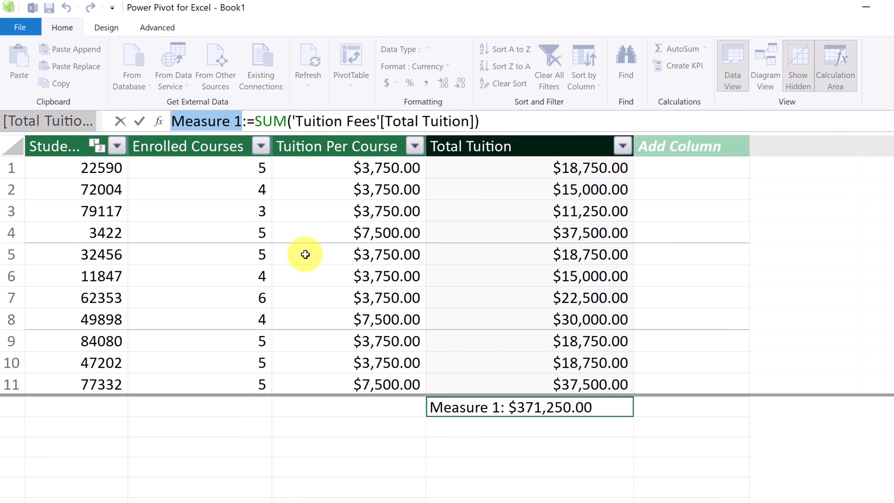
type("Tuition")
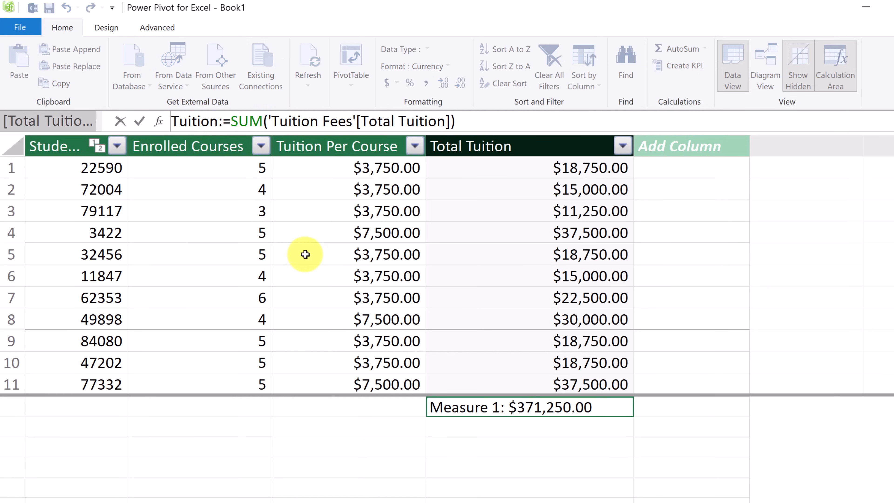
type(" Fees'[Total")
key("BackSpace")
key("BackSpace")
type("t")
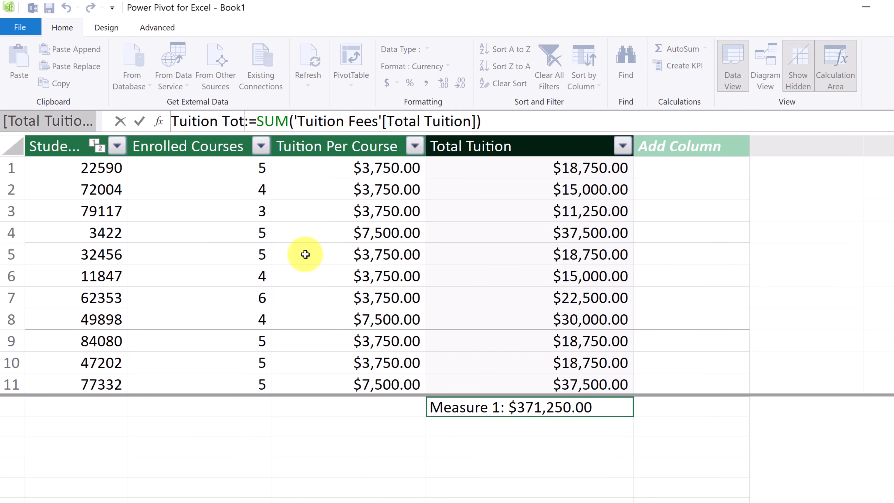
type("all ALL")
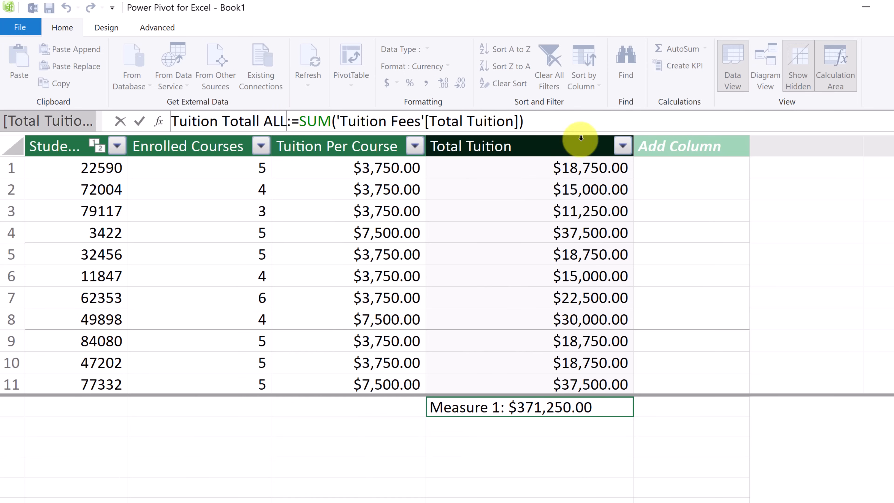
key("Return")
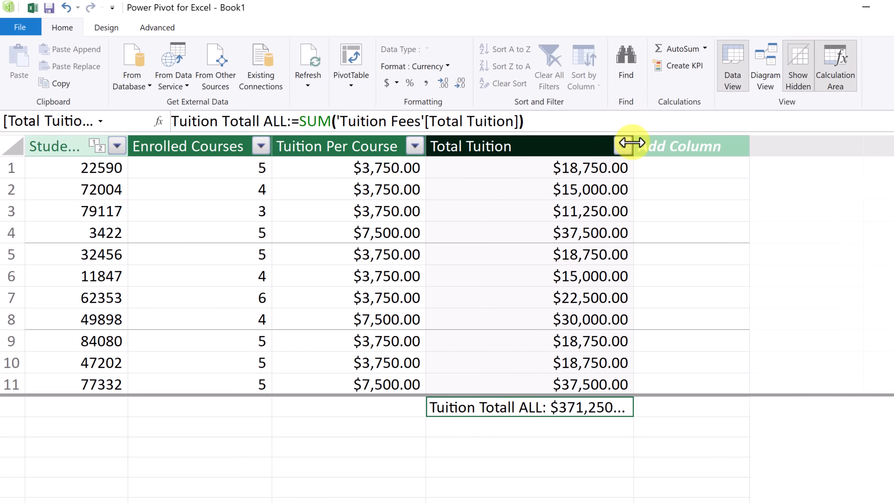
left_click_drag(633, 147, 662, 150)
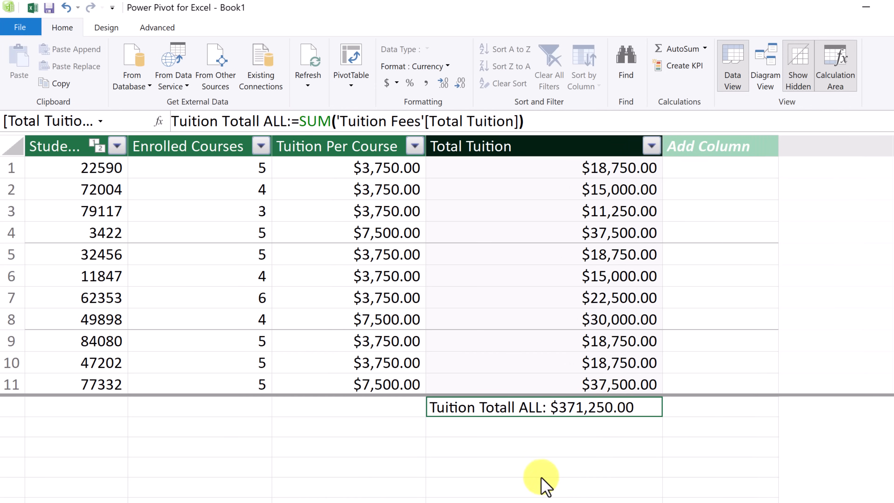
Step: Add a measure beneath the Enrolled Courses column with the formula =SUM('Tuition Fees'[Enrolled Courses])
left_click(244, 411)
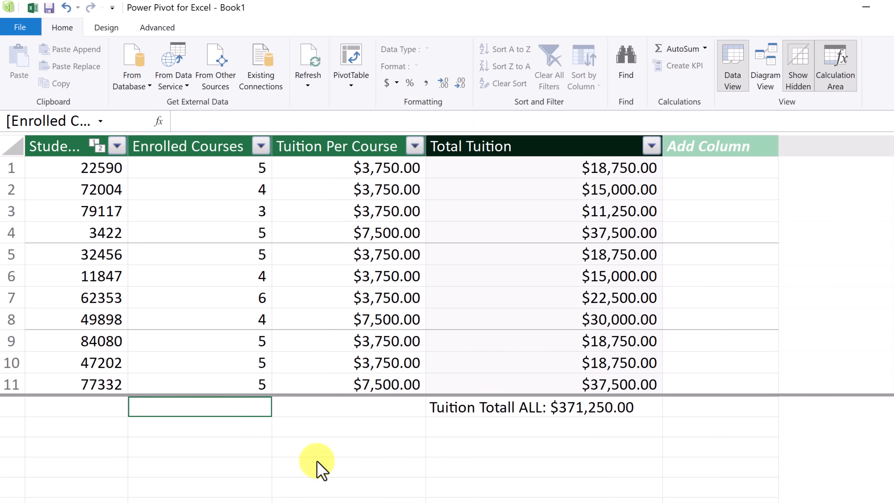
left_click(224, 121)
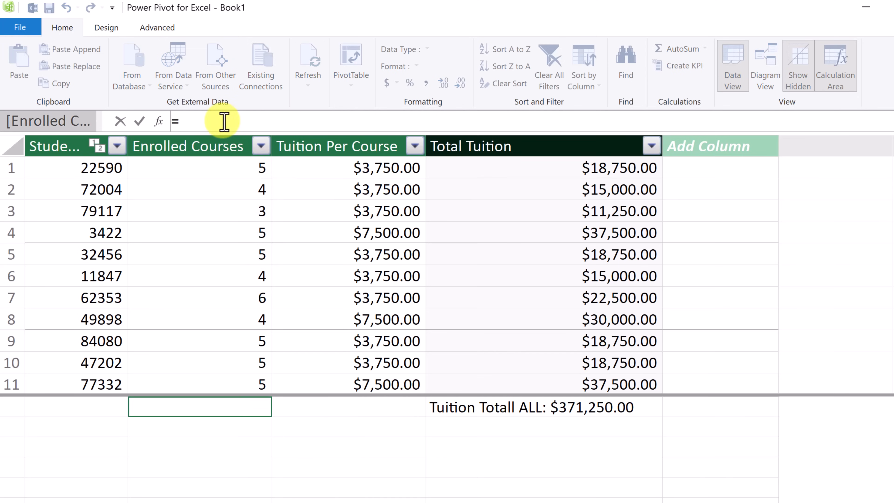
type("=sum")
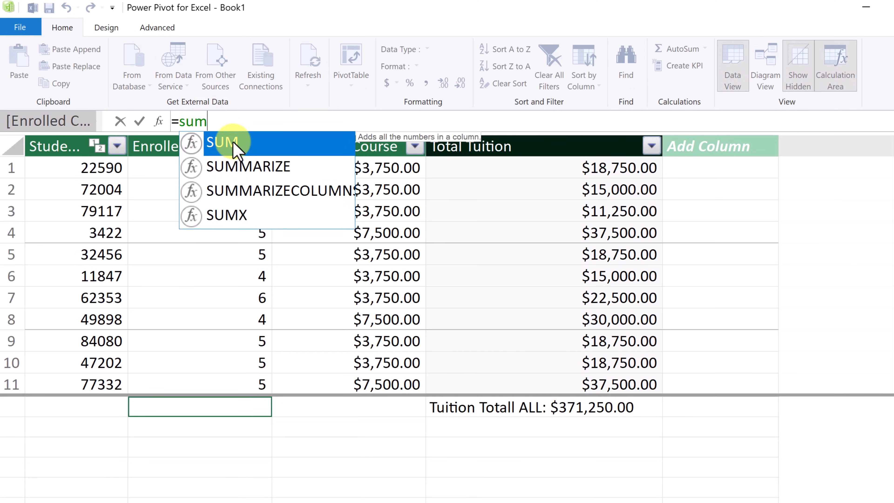
double_click(233, 145)
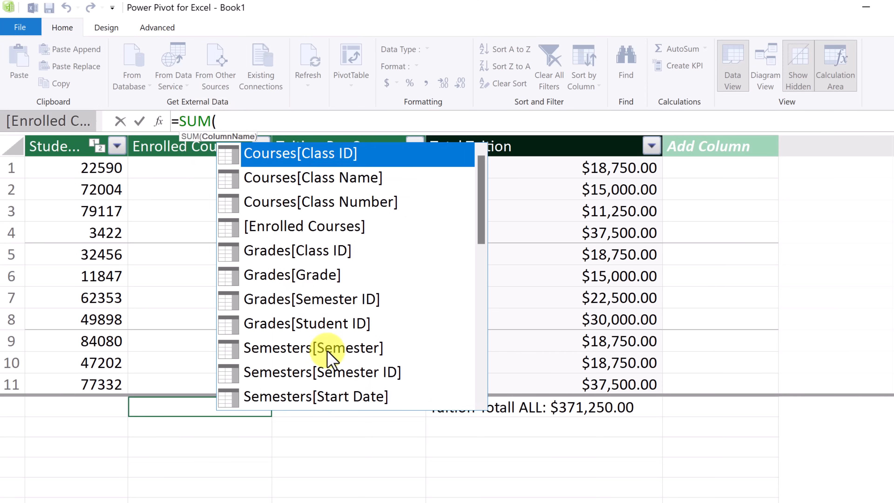
scroll(360, 356, "down", 8)
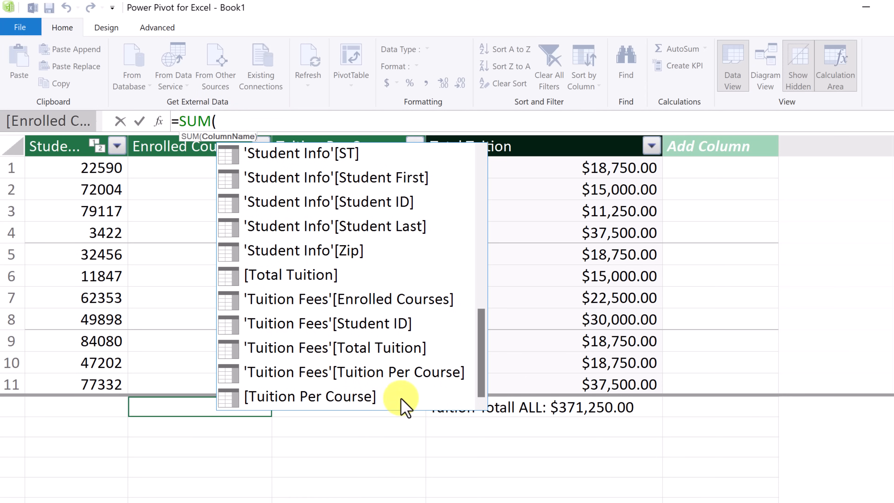
double_click(363, 304)
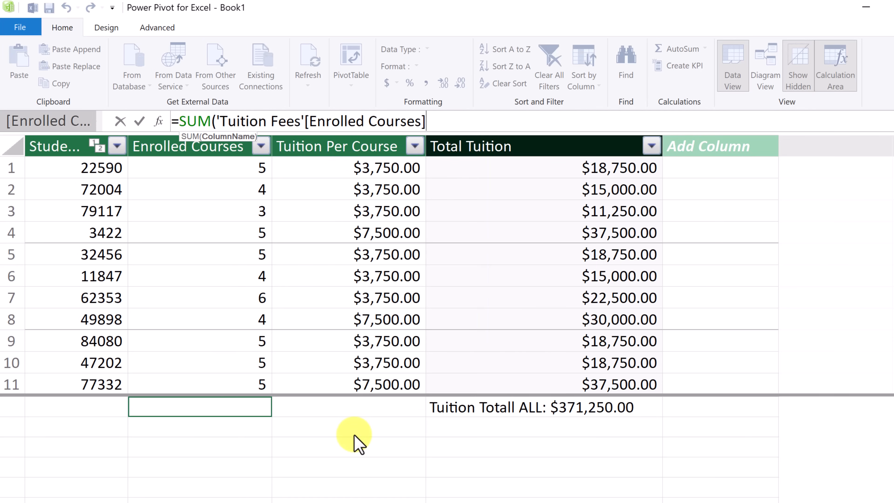
type(")")
key("Return")
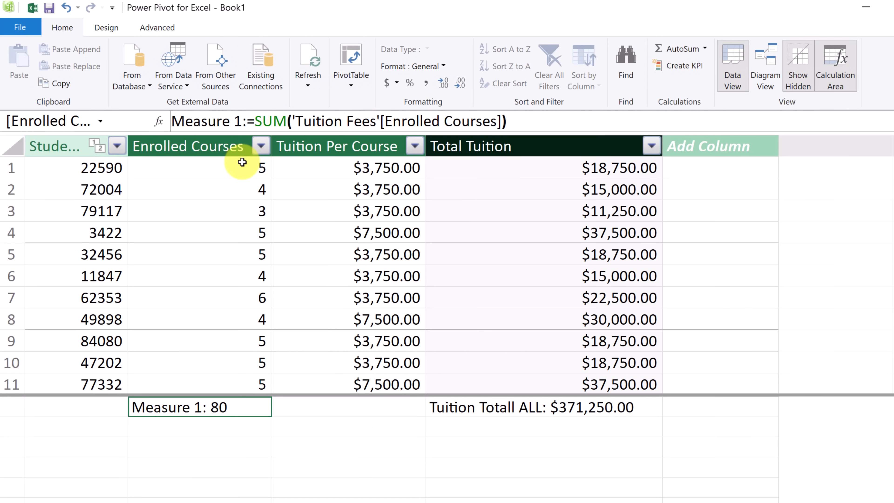
Step: Rename the Enrolled Courses measure as Total Course Amount, and widen the column to fit it
left_click_drag(242, 122, 144, 127)
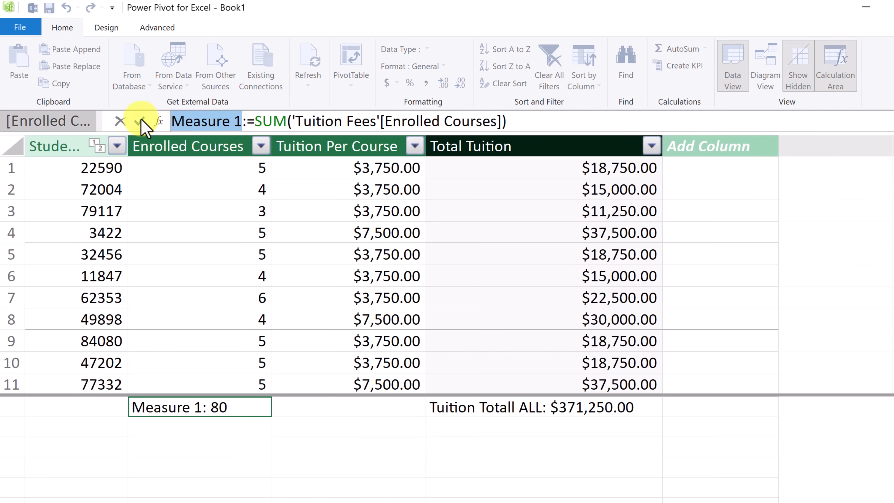
type("Total ")
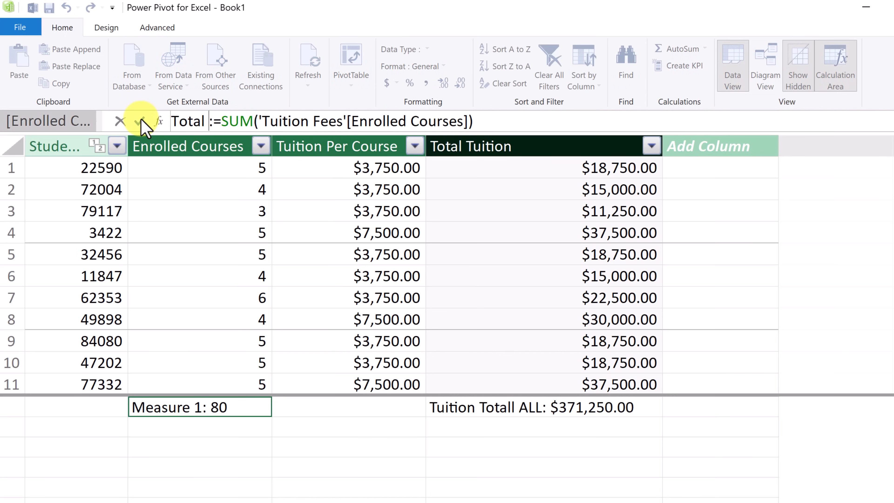
type("Course Am")
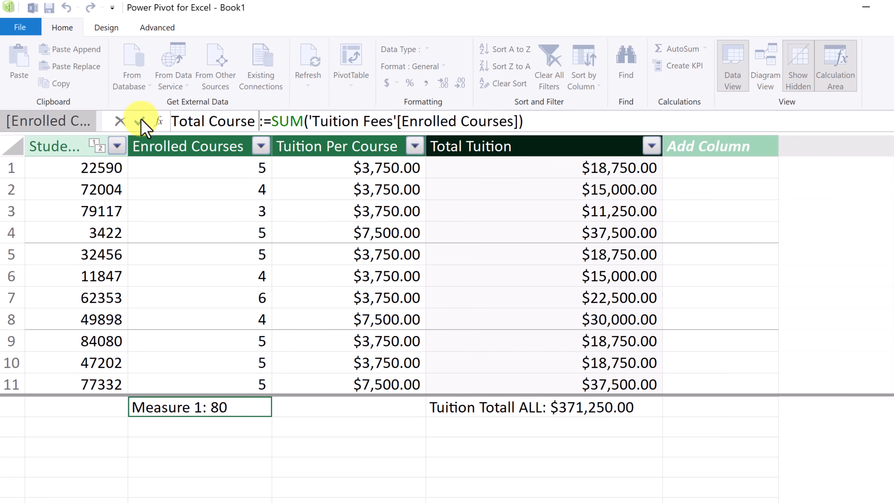
type("ount")
left_click(140, 121)
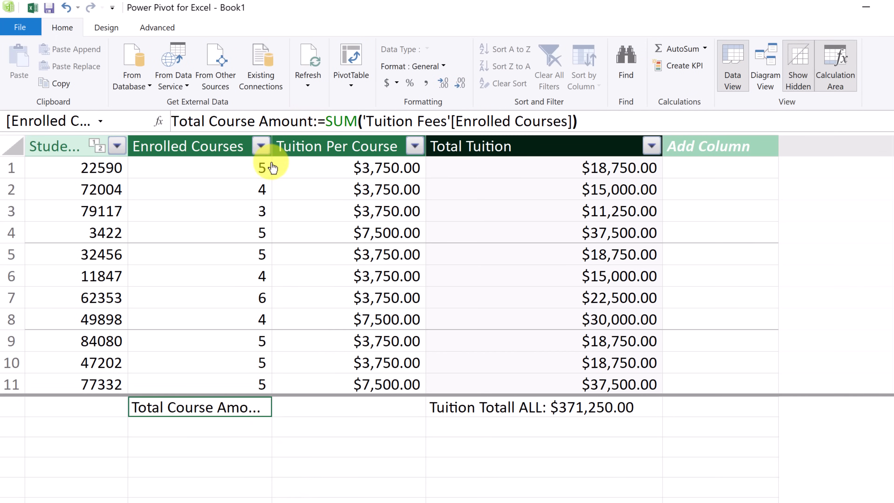
left_click_drag(272, 153, 309, 155)
left_click(333, 469)
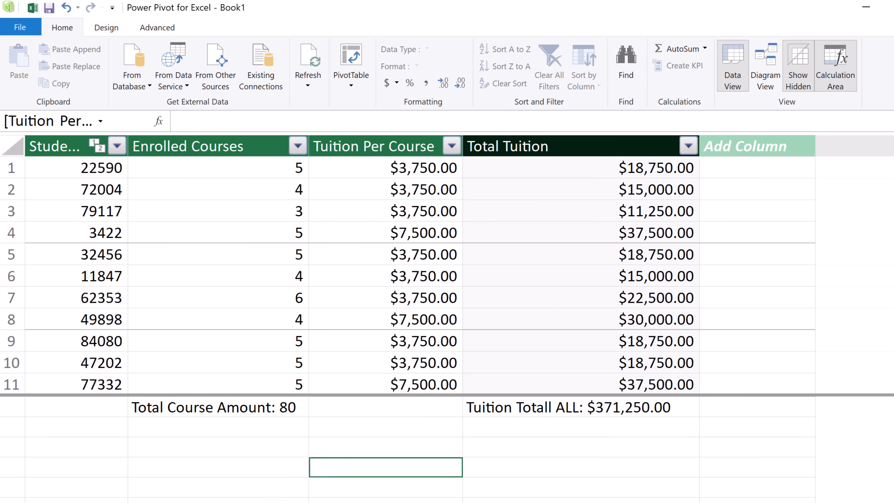
Step: In the Student Info table, add a measure beneath Student ID with the formula =DISTINCTCOUNT([Student ID]), and widen the column
left_click(151, 502)
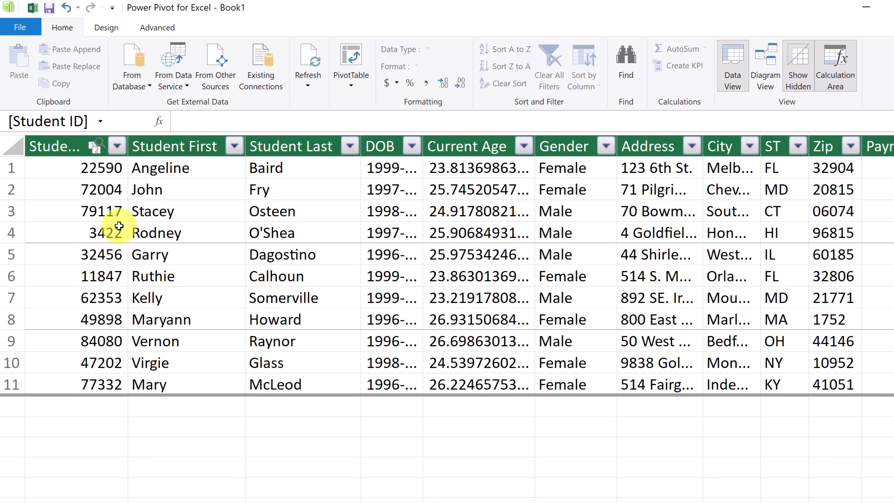
left_click(94, 414)
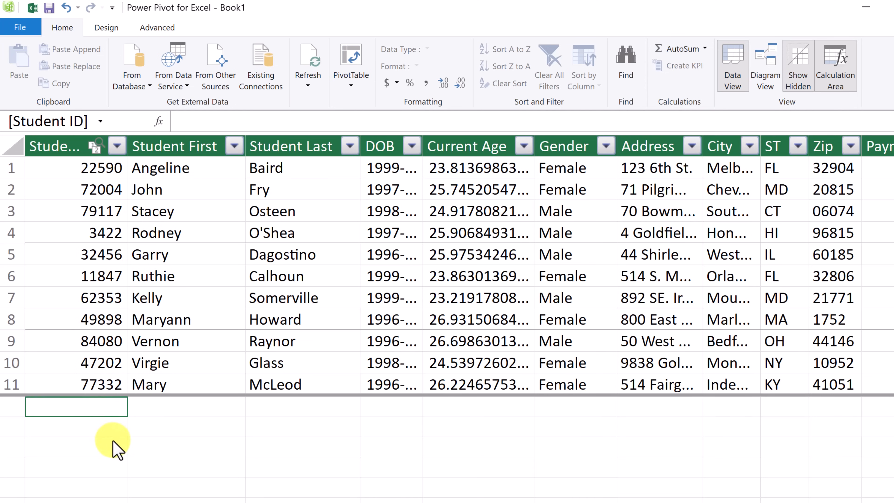
type("=")
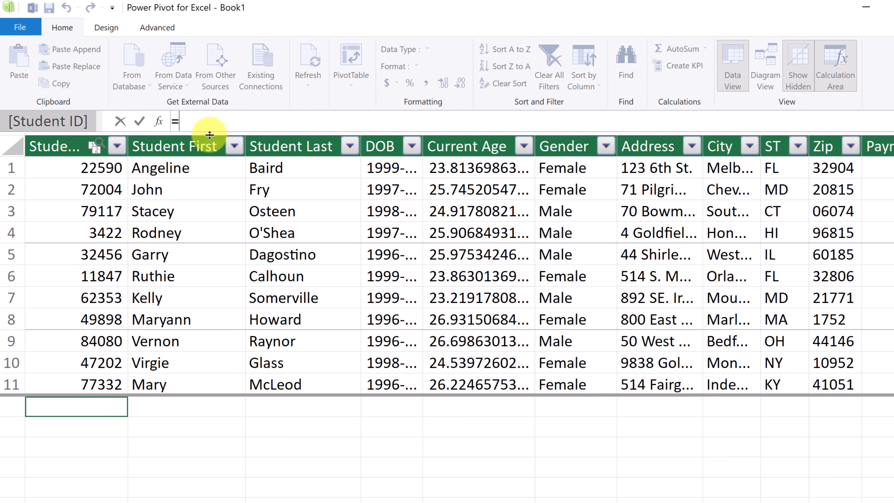
type("di")
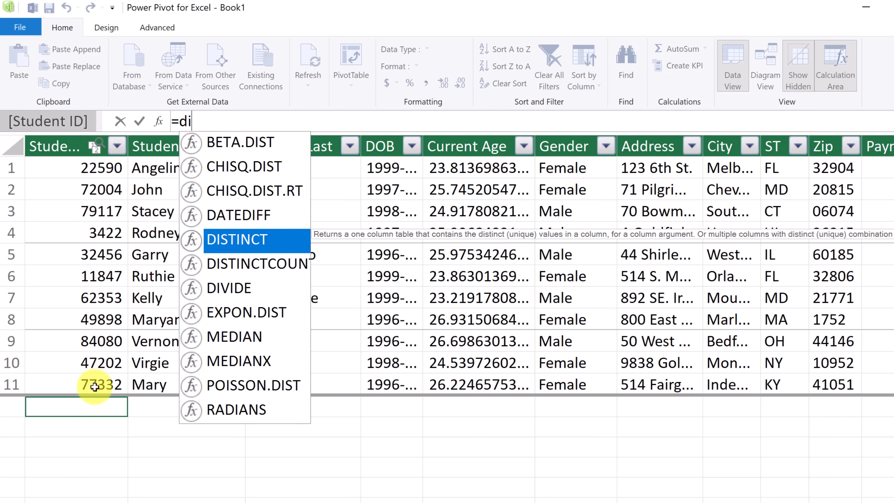
double_click(252, 270)
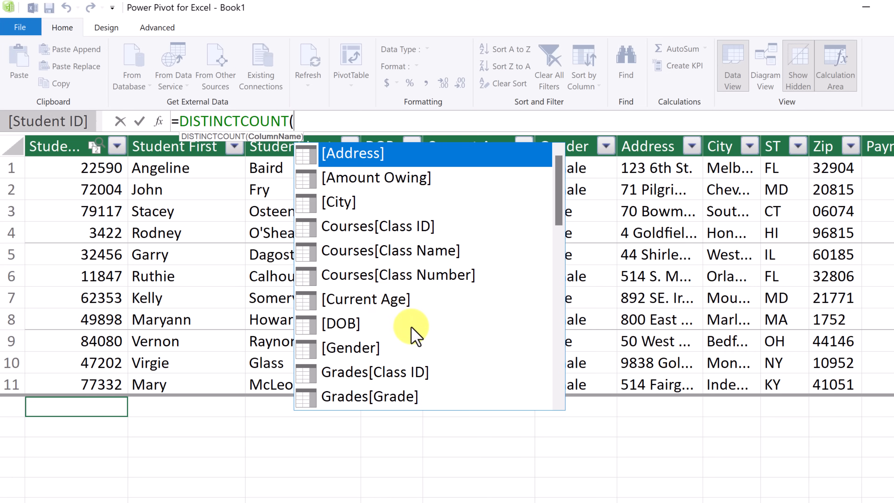
scroll(416, 337, "down", 4)
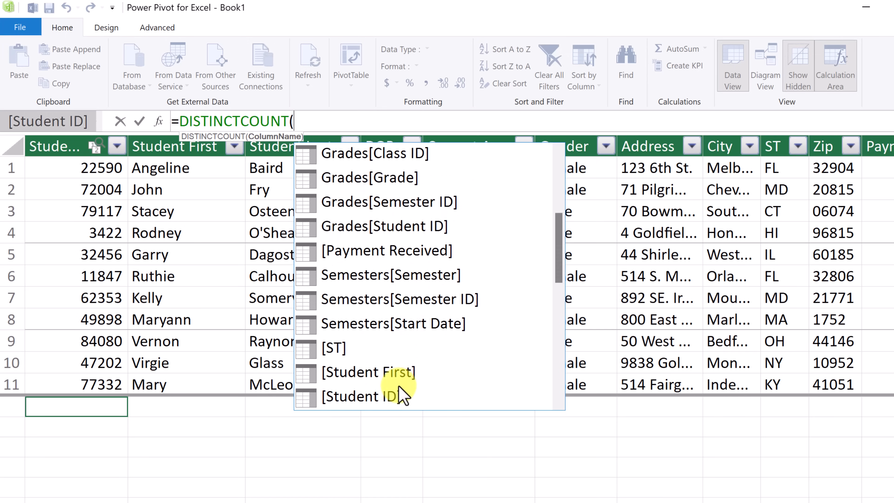
left_click(373, 401)
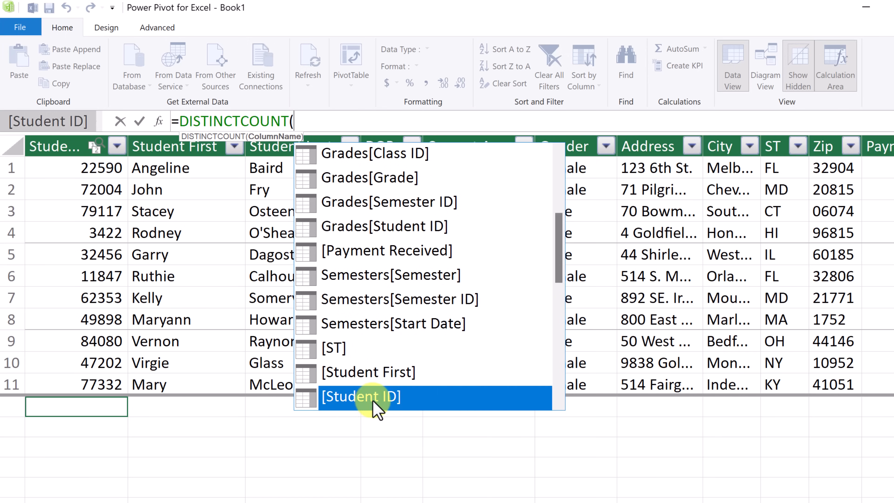
double_click(398, 398)
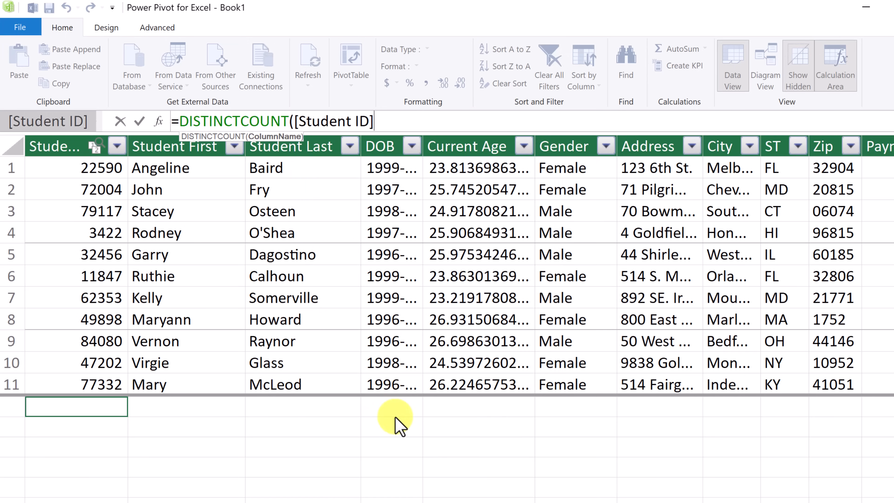
type(")")
key("Return")
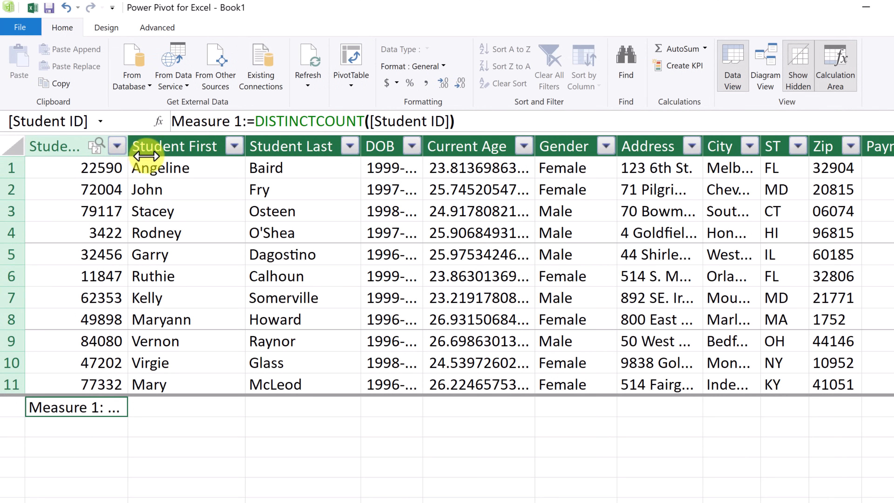
double_click(128, 156)
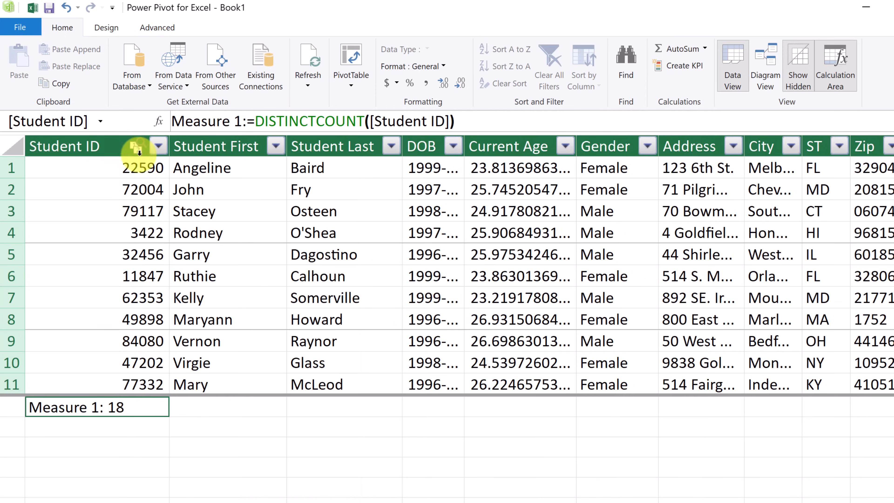
Step: Rename the distinct count measure as Amount of Students, and widen the Student ID column to fit it
left_click_drag(241, 123, 146, 104)
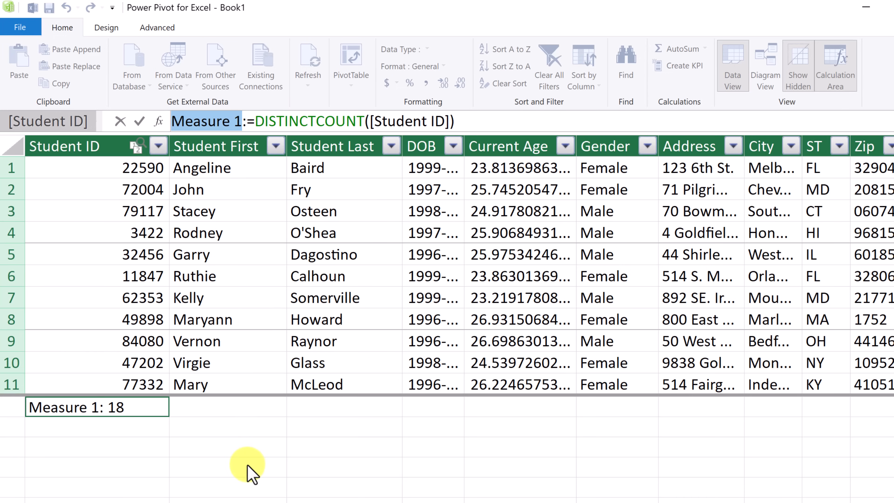
type("Amount of ")
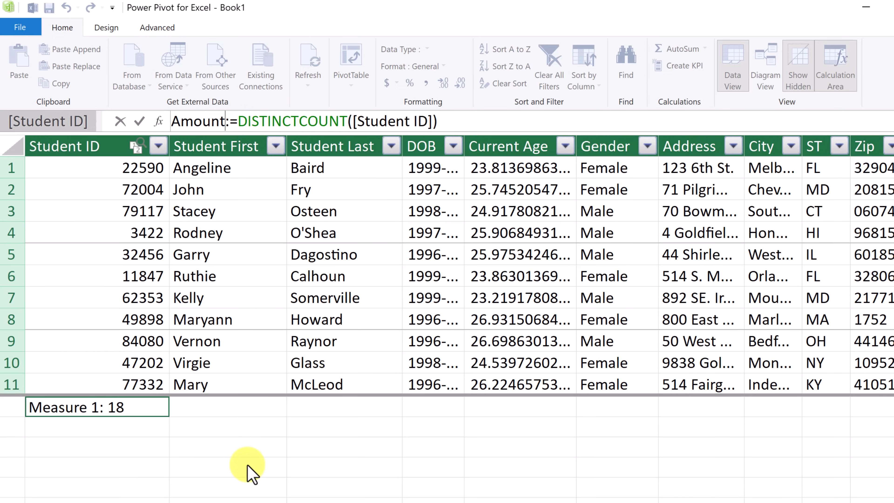
type("Stiu")
key("BackSpace")
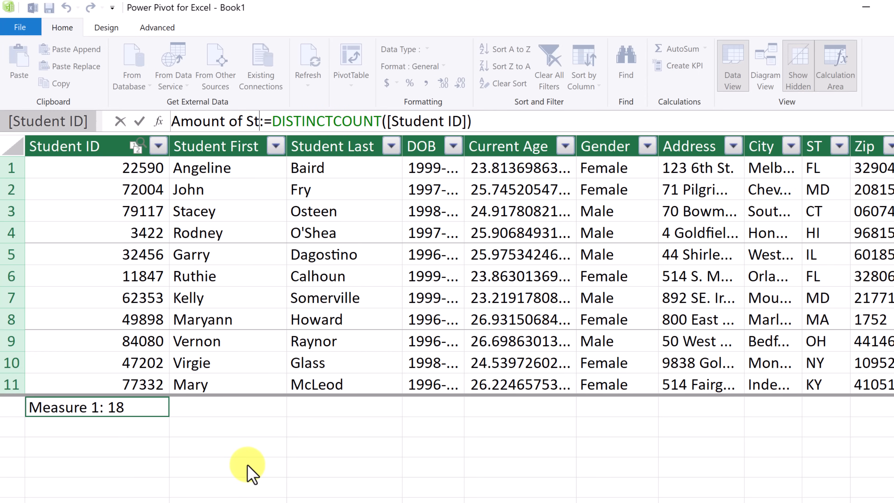
type("iud")
key("BackSpace")
key("BackSpace")
key("BackSpace")
type("udent")
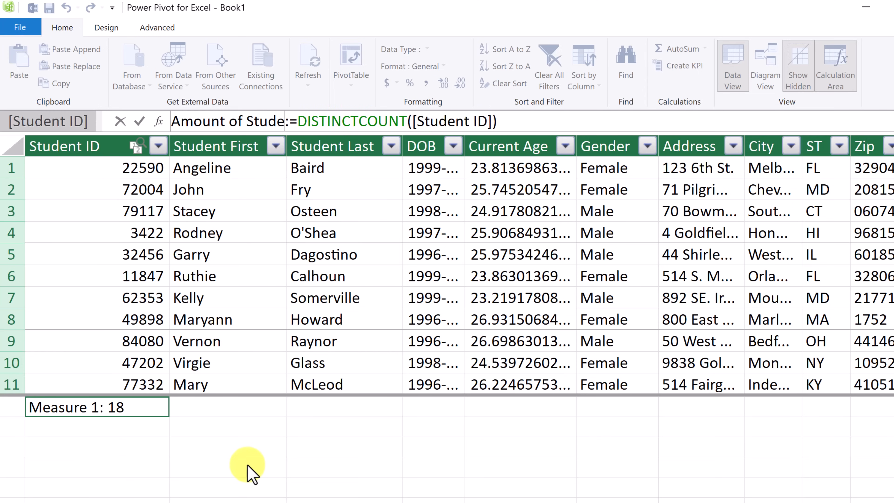
type("s")
key("Return")
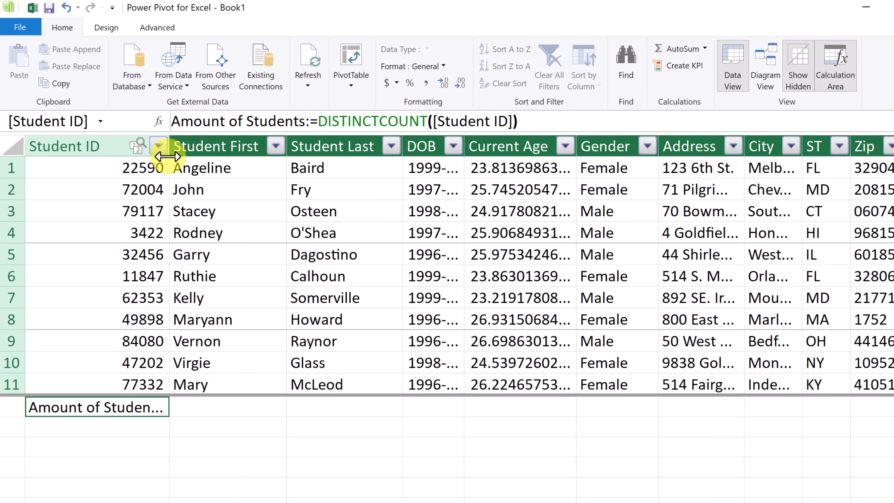
left_click_drag(171, 156, 254, 157)
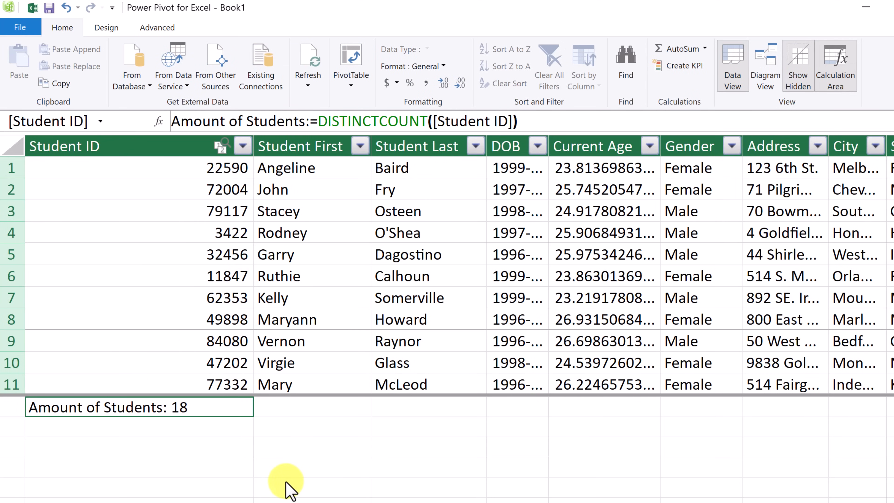
Step: Check the Tuition Totall ALL measure in the Tuition Fees table, and return to the Student Info table
left_click(109, 442)
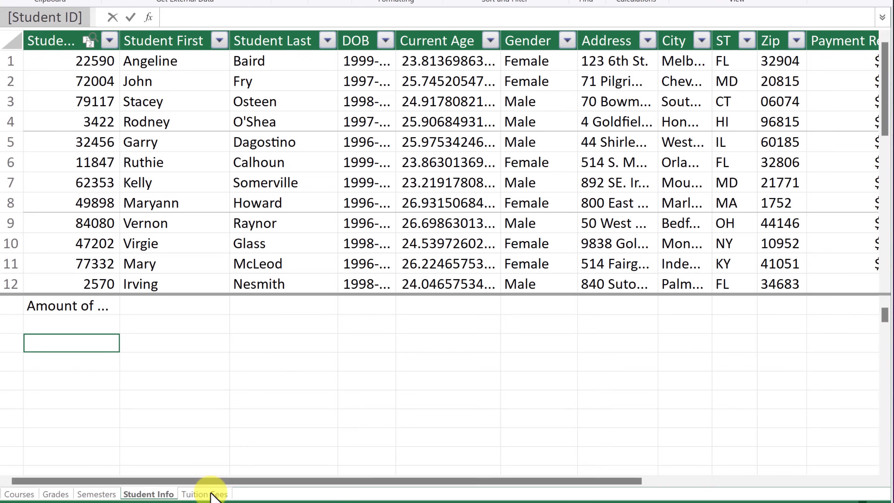
left_click(197, 400)
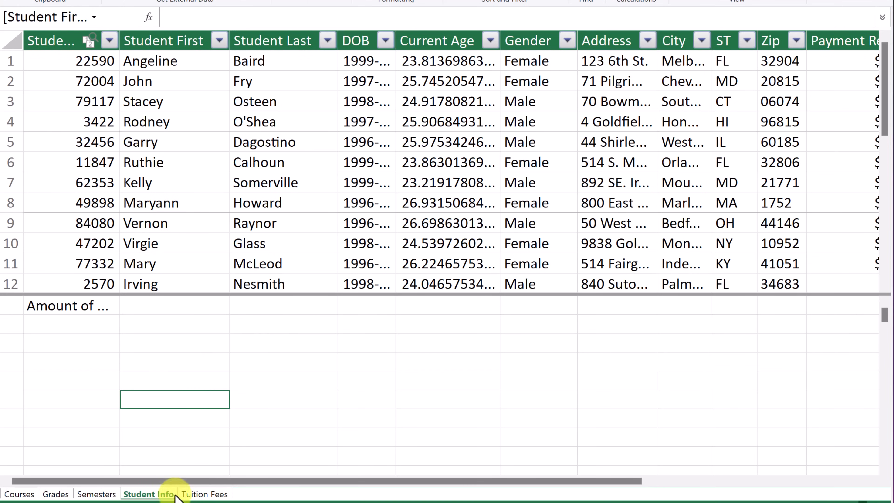
left_click(192, 495)
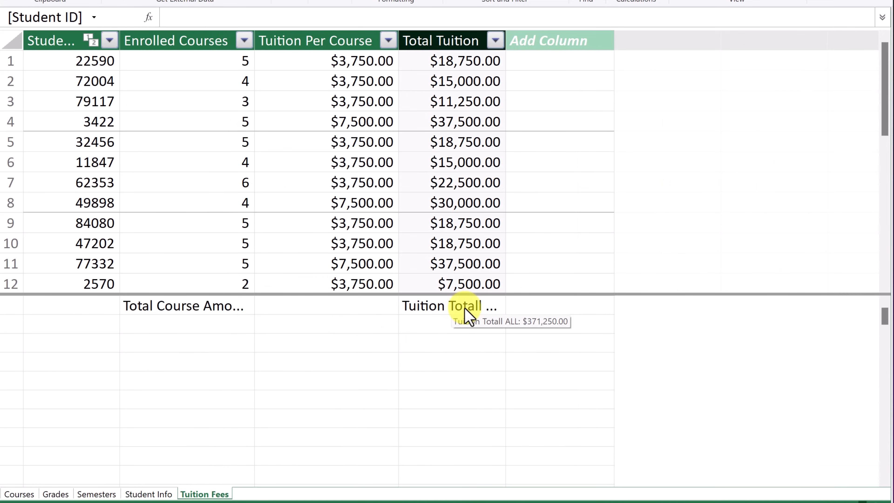
left_click(468, 316)
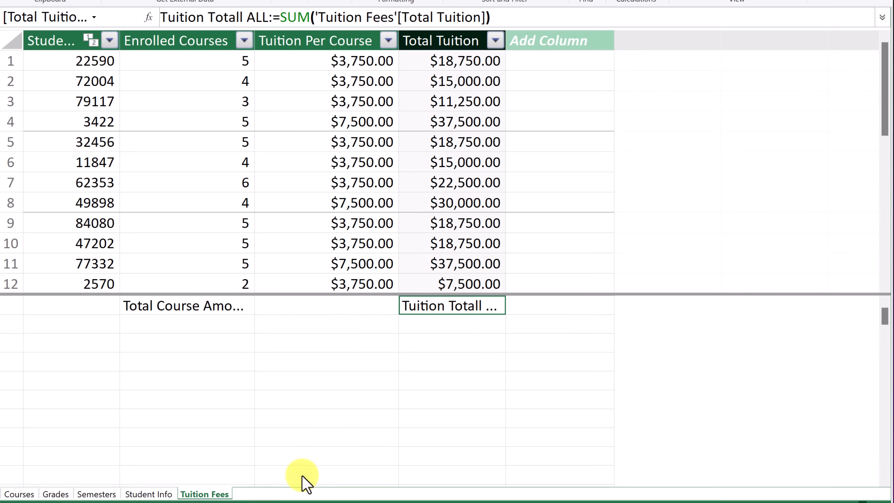
left_click(149, 494)
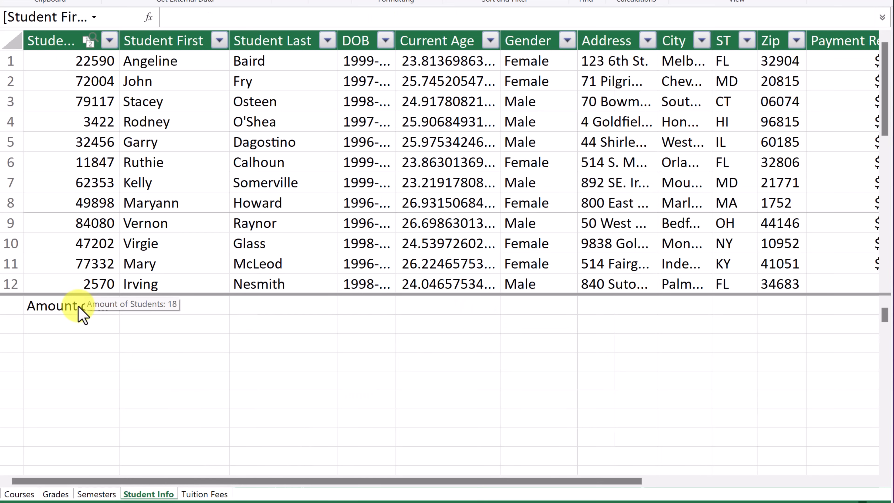
Step: Add a measure two rows below Amount of Students with the formula =[Tuition Totall ALL]/[Amount of Students], and widen the Student ID column
left_click(80, 347)
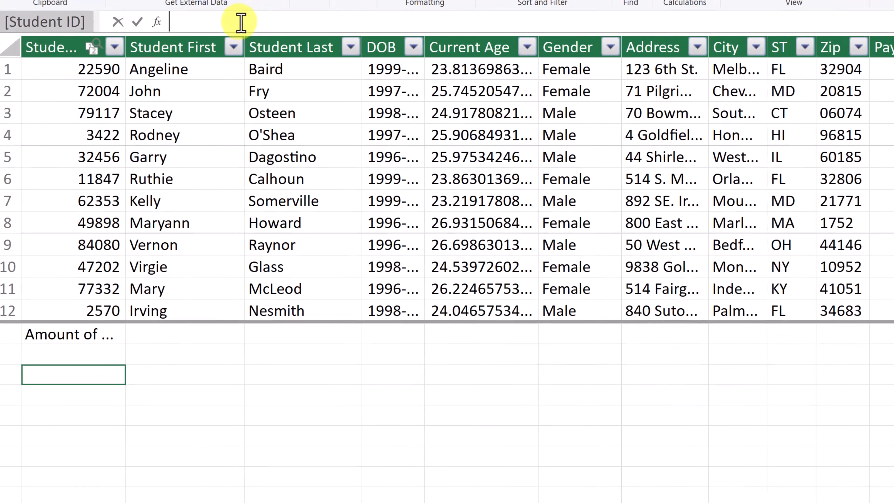
left_click(227, 17)
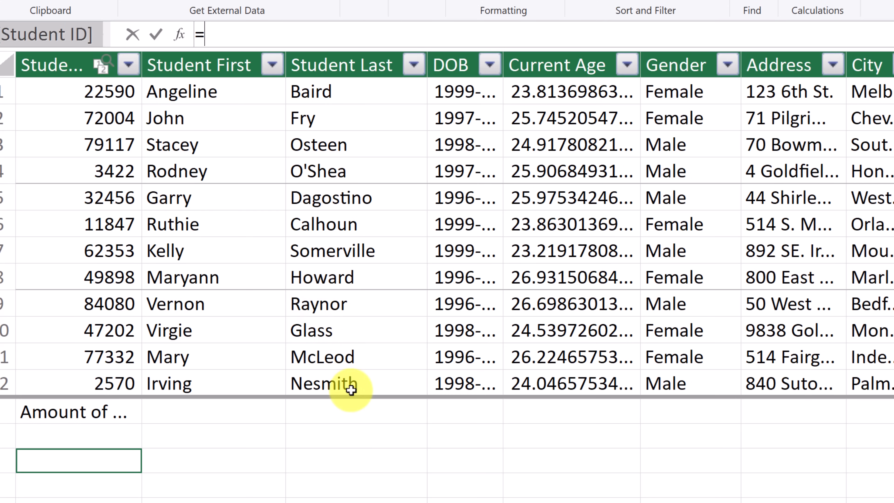
type("total")
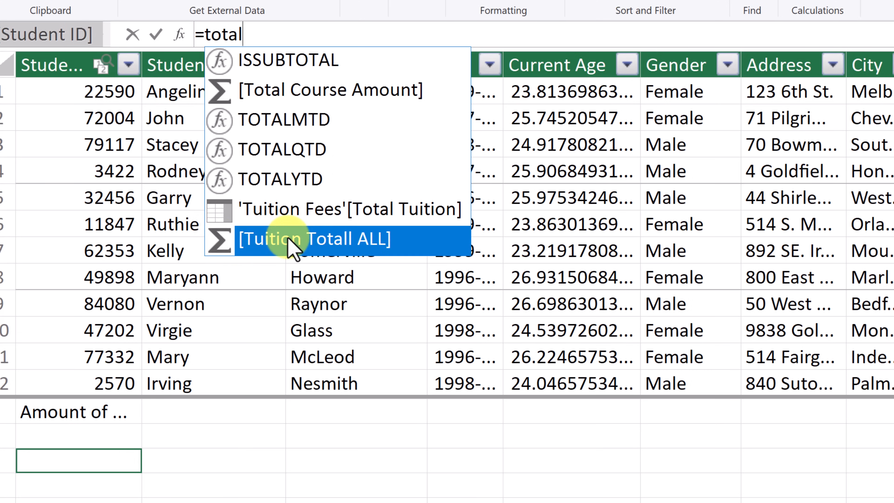
double_click(294, 242)
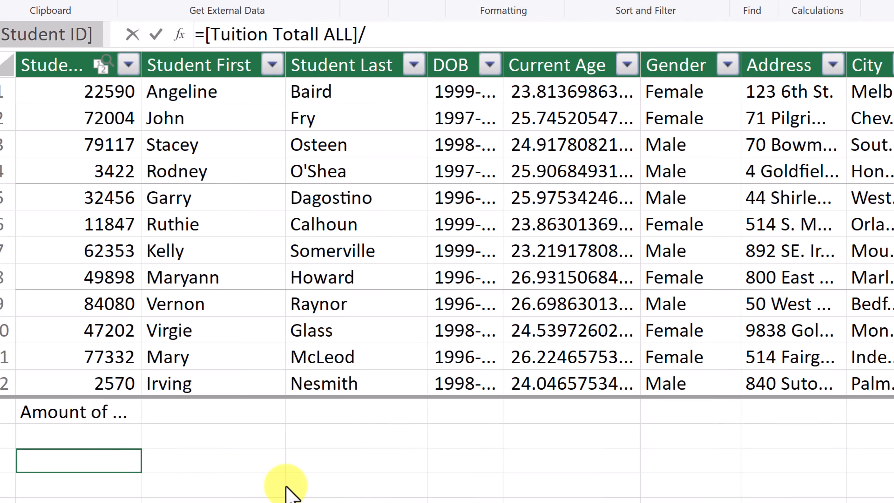
type("amou")
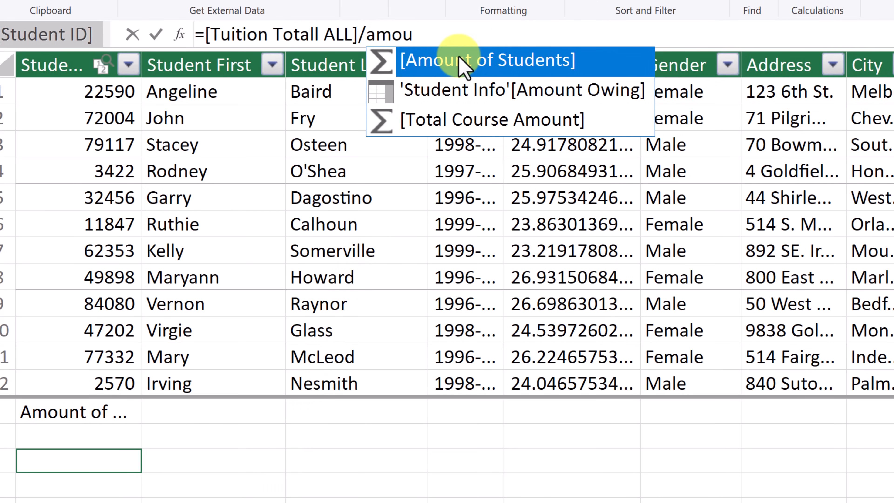
double_click(463, 63)
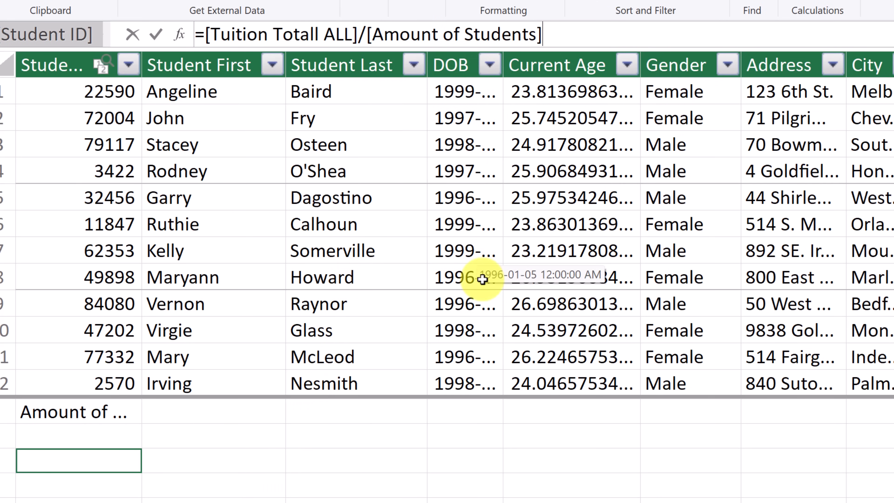
key("Return")
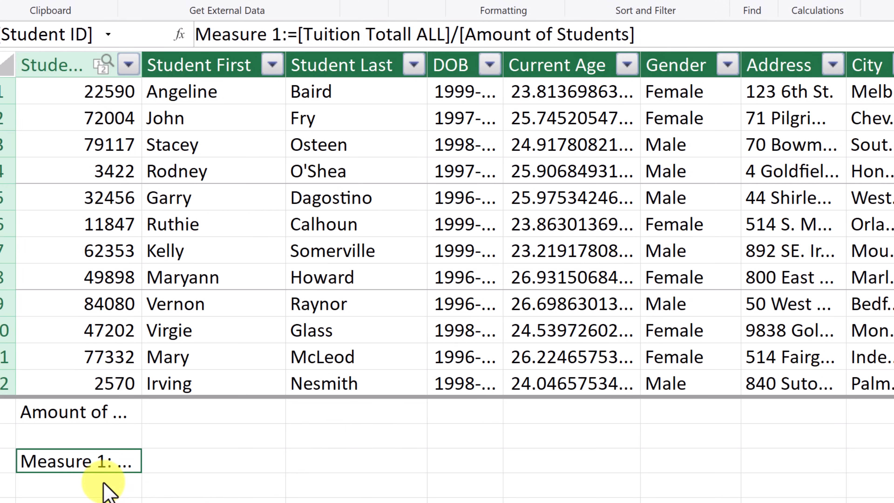
left_click_drag(141, 70, 216, 77)
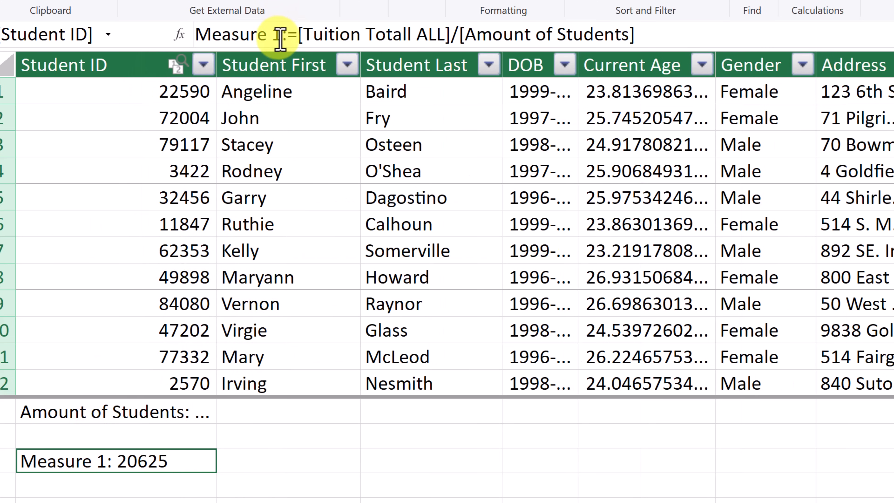
Step: Rename the measure that divides total tuition by the number of students as Average Cost Per Student
left_click_drag(283, 34, 148, 46)
type("Verage")
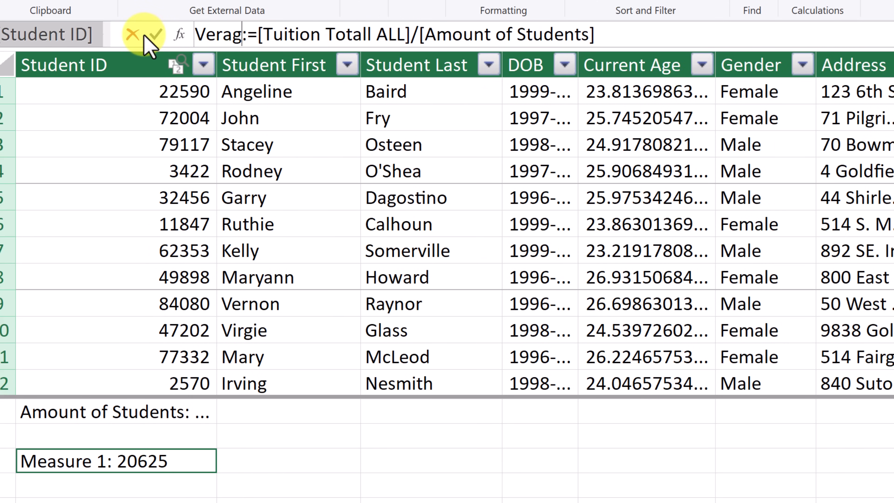
key("BackSpace")
key("BackSpace")
key("BackSpace")
key("BackSpace")
key("BackSpace")
key("BackSpace")
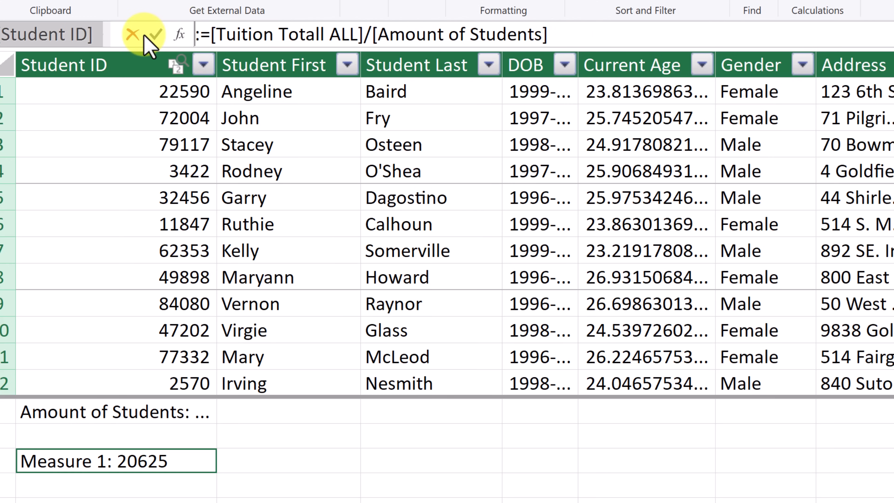
type("Avera")
type("ge Cost Per")
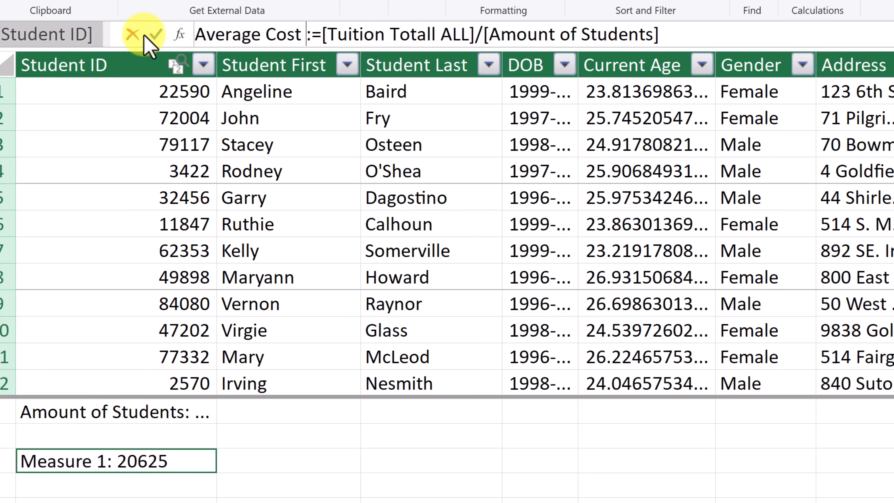
type(" Student")
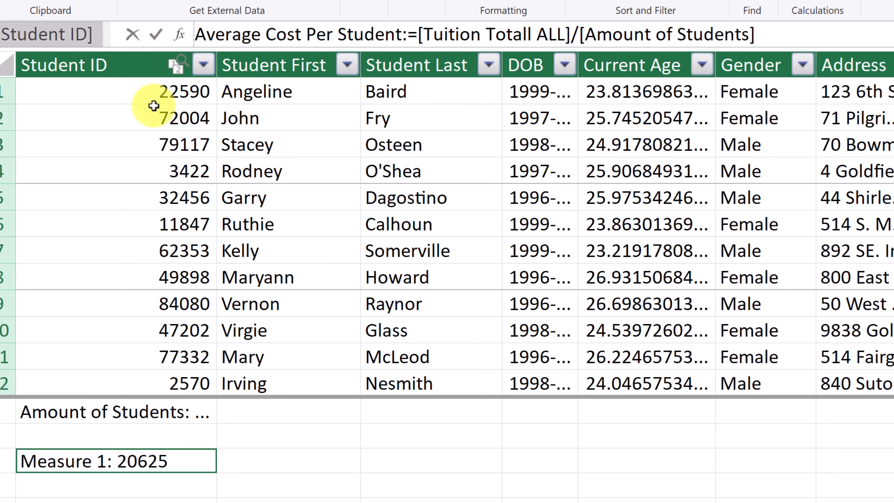
left_click(356, 494)
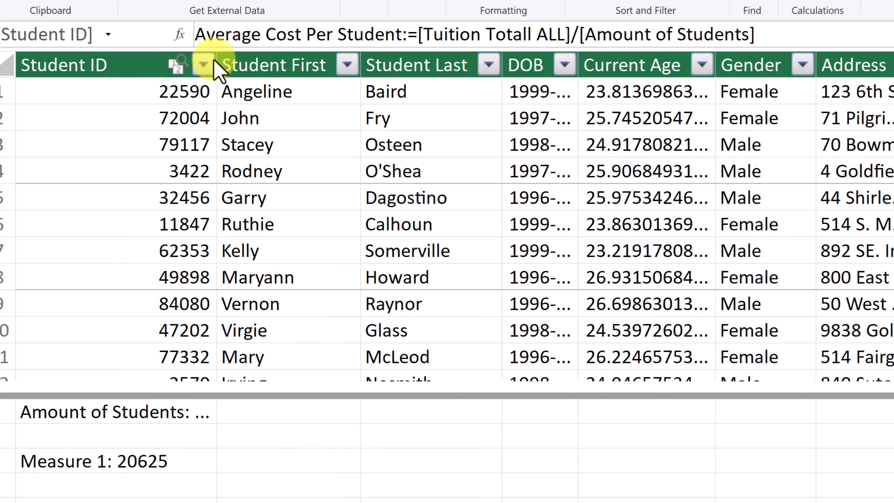
Step: Widen the Student ID column to fit Average Cost Per Student, and format the measure as $ English (United States) currency
left_click(211, 68)
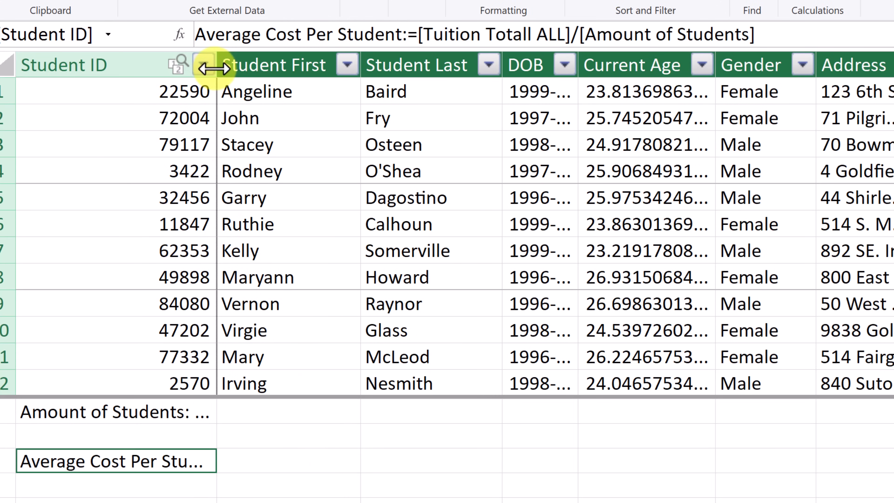
left_click_drag(215, 67, 355, 88)
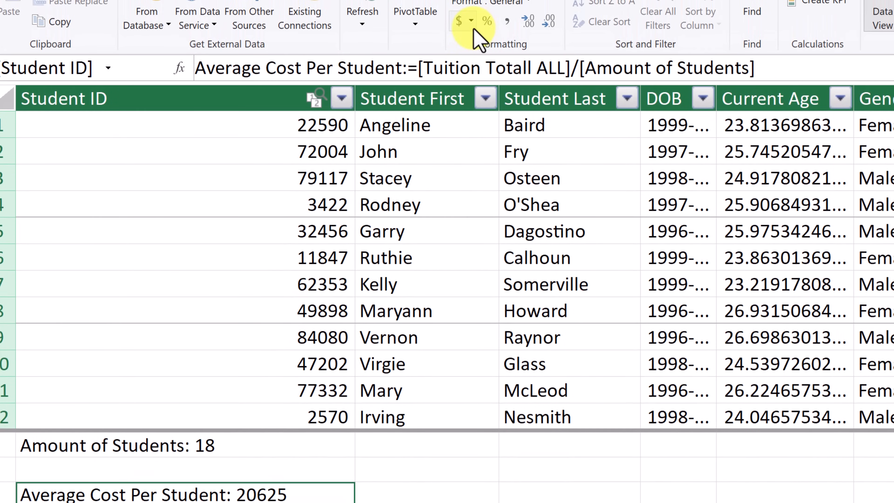
left_click(471, 22)
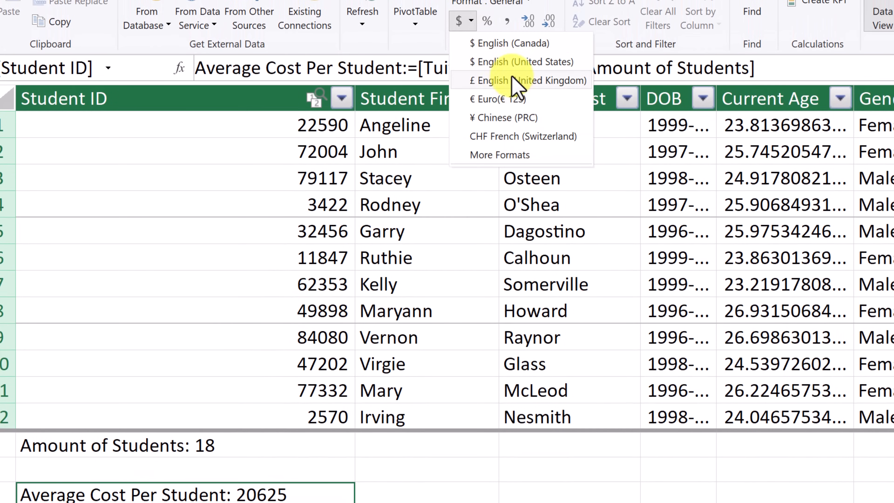
left_click(517, 63)
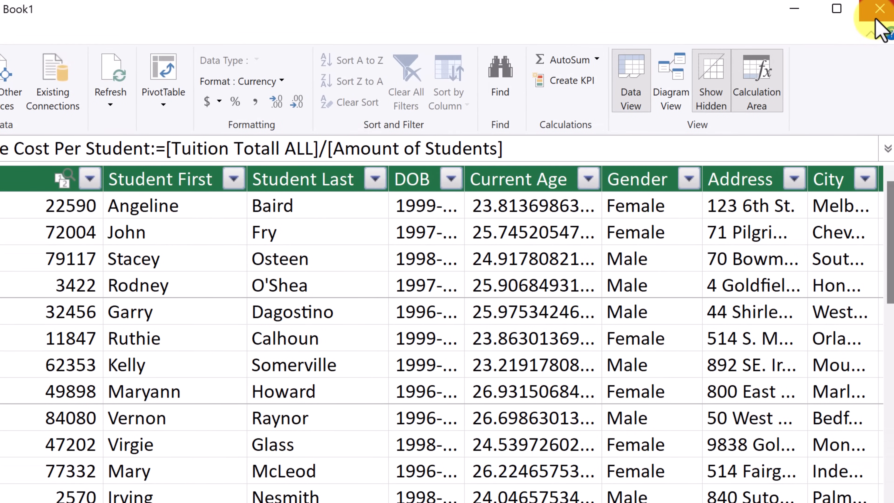
Step: Return to the Excel workbook and start a new measure named Average GPA in the Grades table
left_click(876, 21)
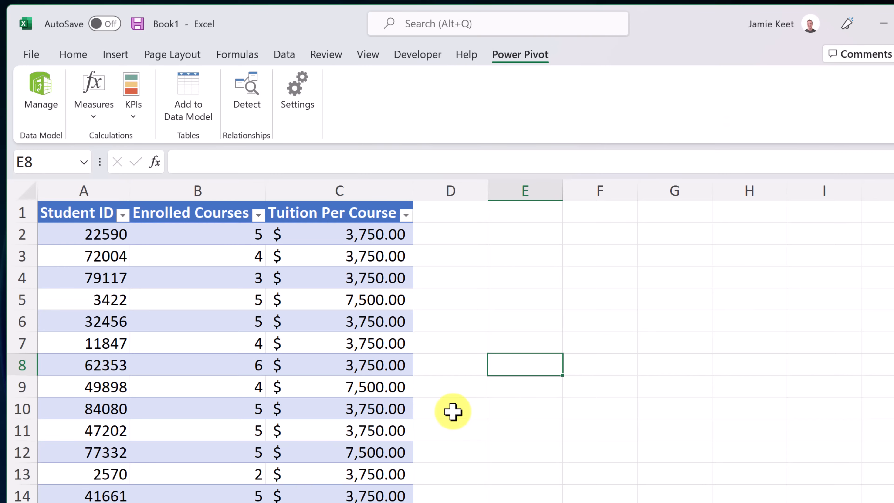
left_click(93, 118)
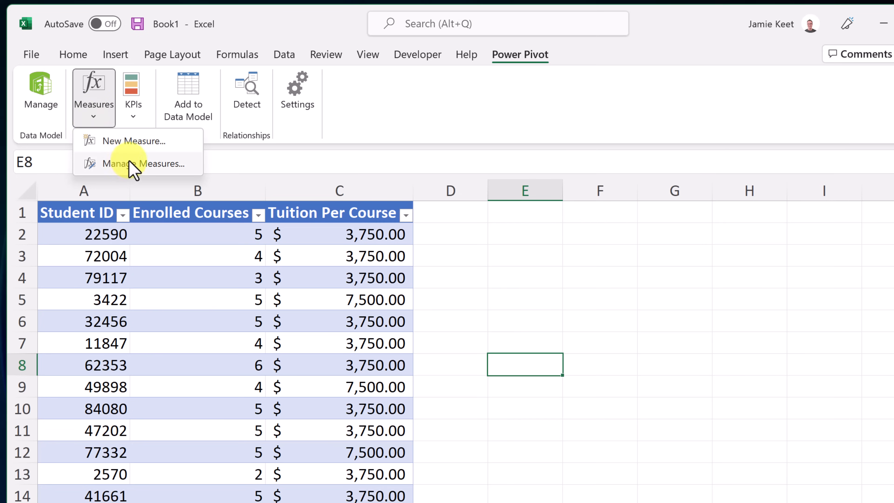
left_click(130, 141)
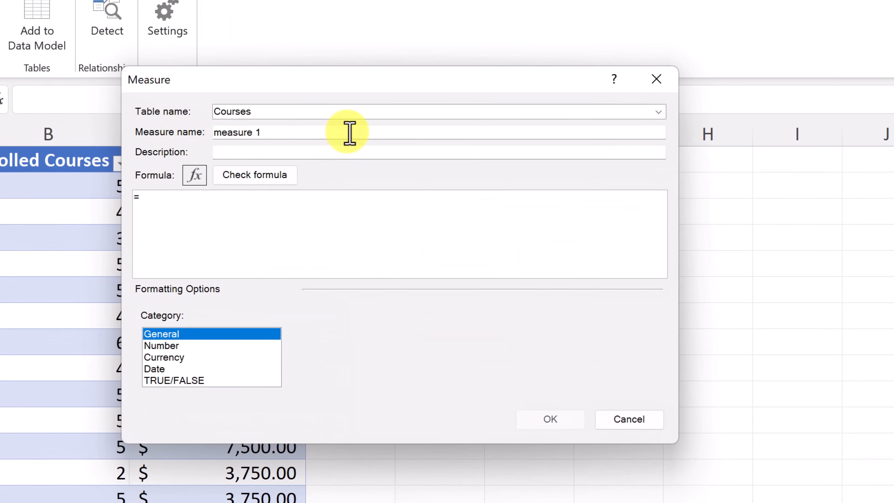
left_click(658, 112)
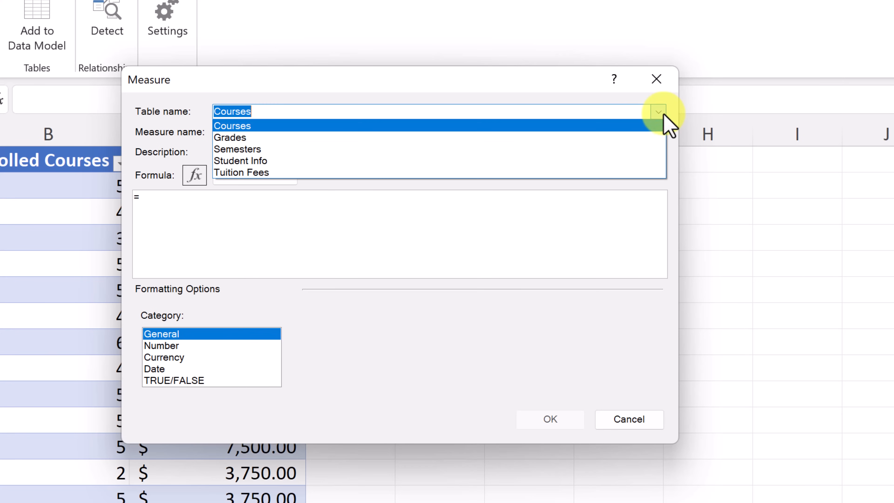
left_click(265, 138)
left_click(271, 136)
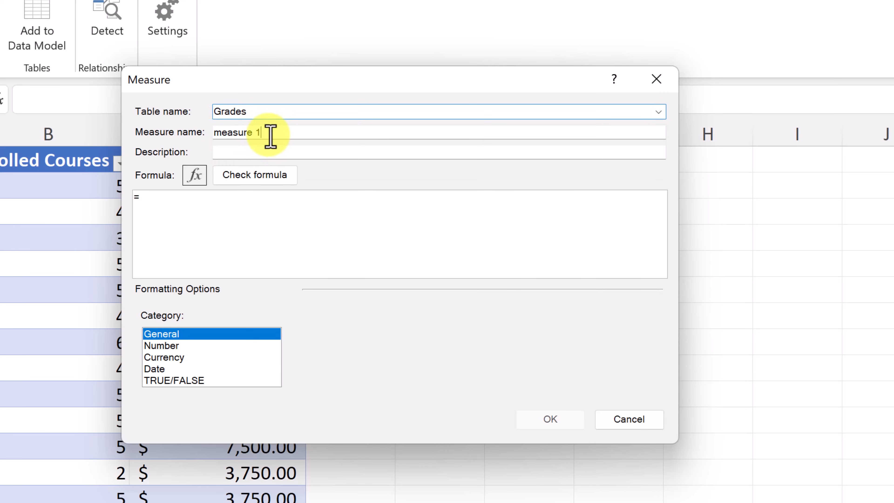
left_click_drag(271, 136, 154, 129)
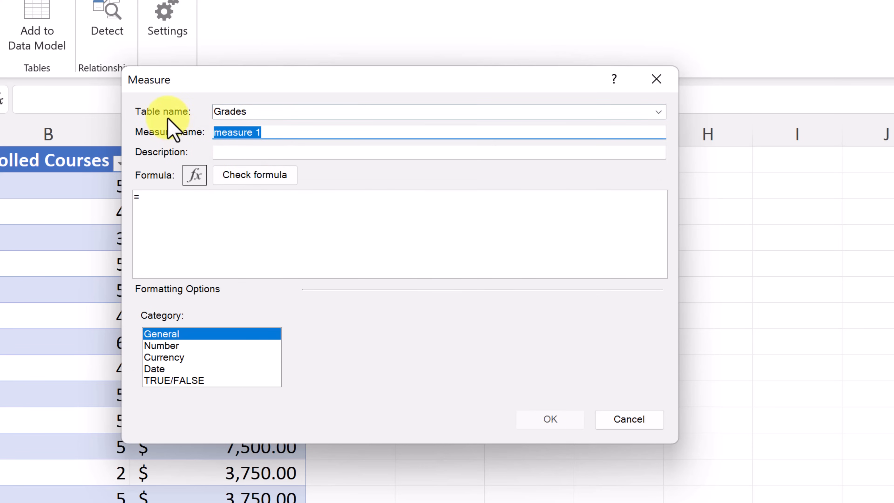
type("Average GPA")
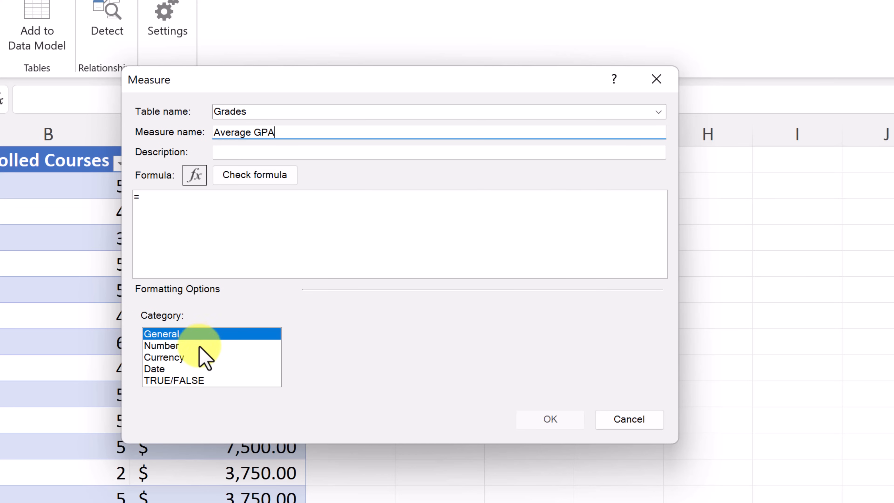
Step: Enter the formula =AVERAGE(Grades[Grade]) for the Average GPA measure
left_click(211, 205)
type("av")
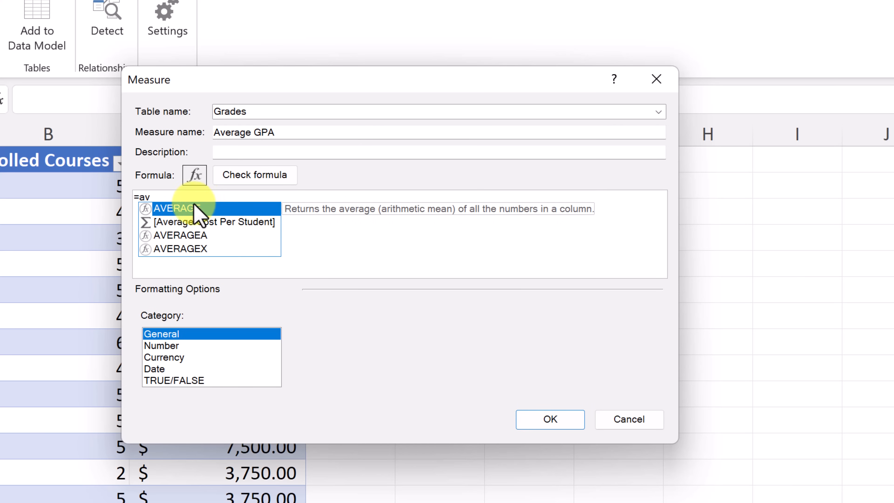
double_click(205, 209)
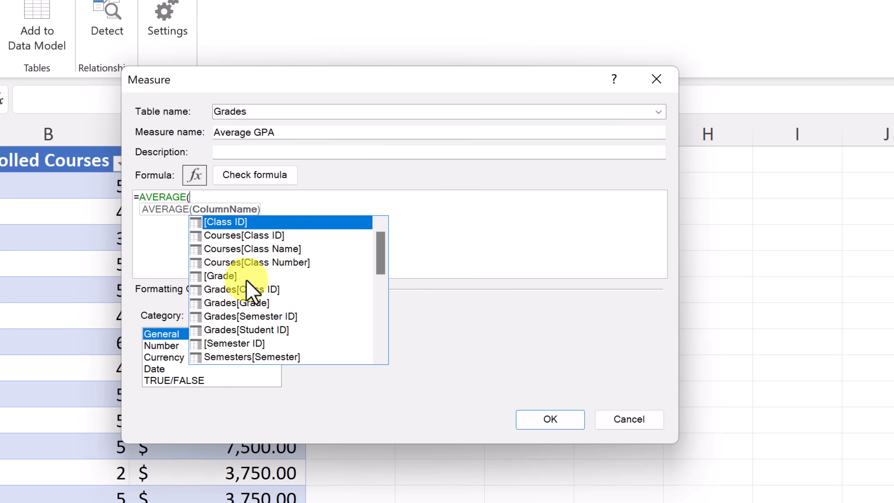
left_click(239, 303)
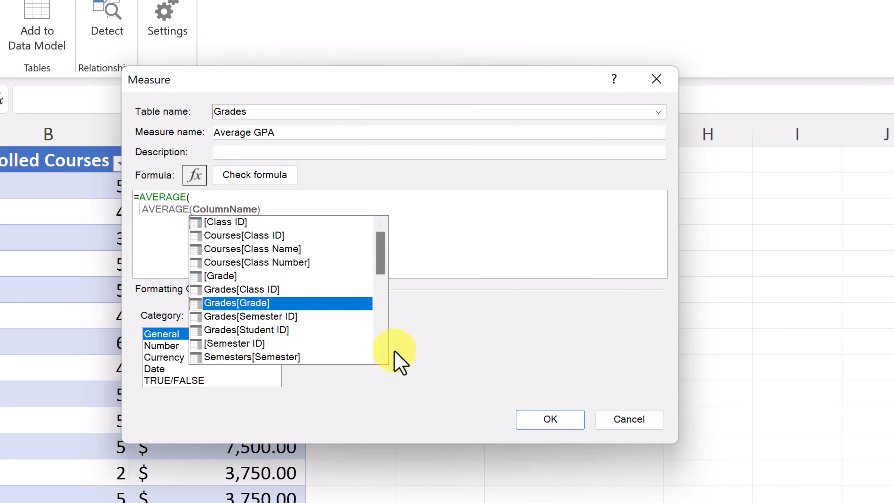
double_click(233, 303)
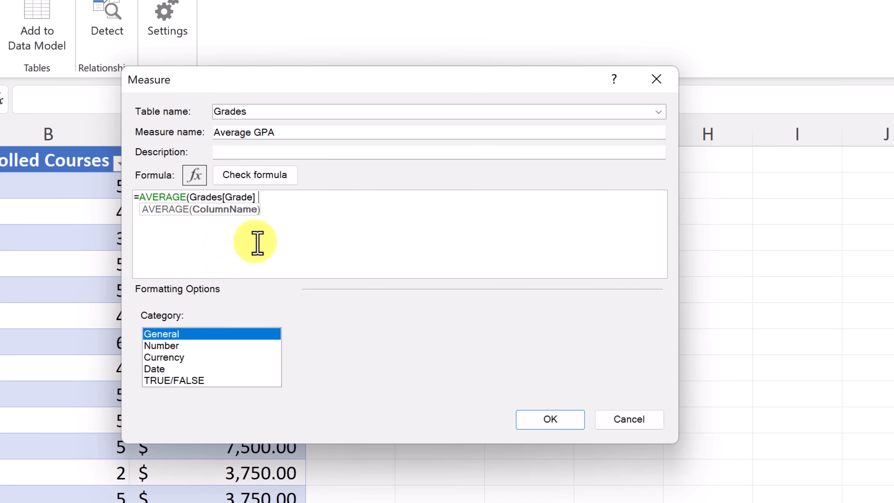
type(")")
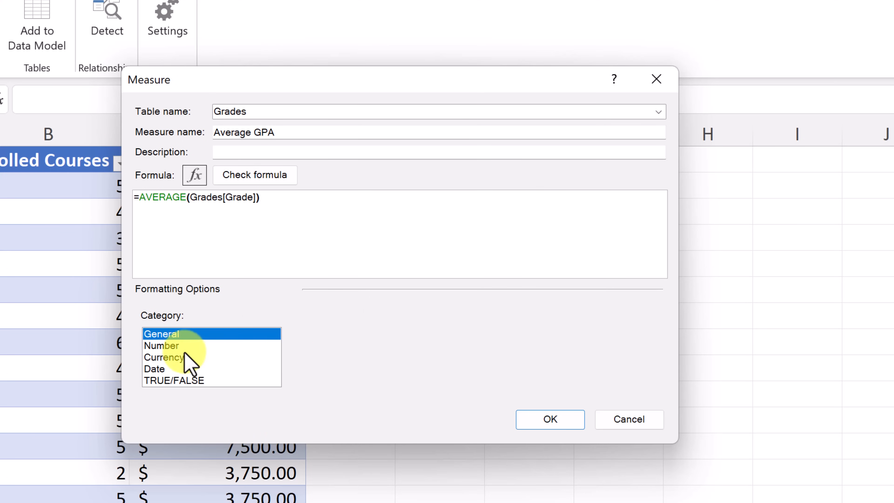
Step: Set the measure's format category to Number, and check its formula before creating it
left_click(176, 347)
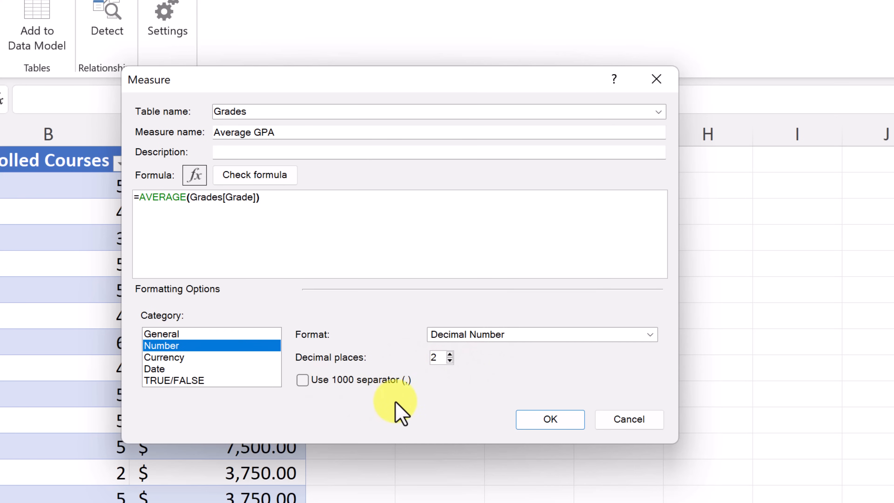
left_click(270, 177)
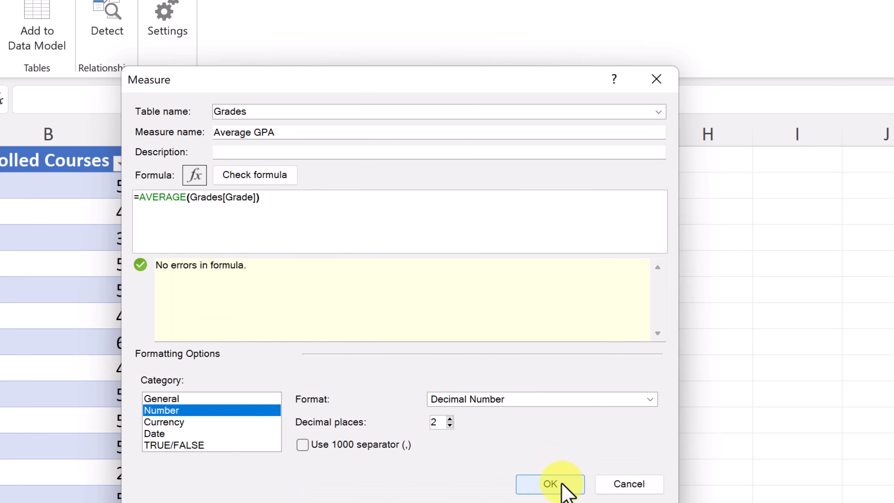
left_click(567, 491)
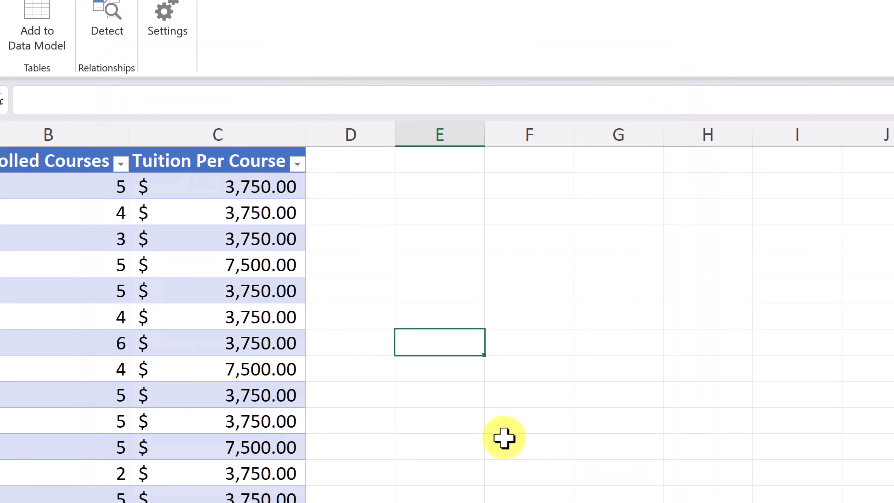
Step: Open the Grades table in the data model, and widen the Student ID column to fit the Average GPA measure
scroll(307, 440, "down", 4)
scroll(307, 440, "up", 4)
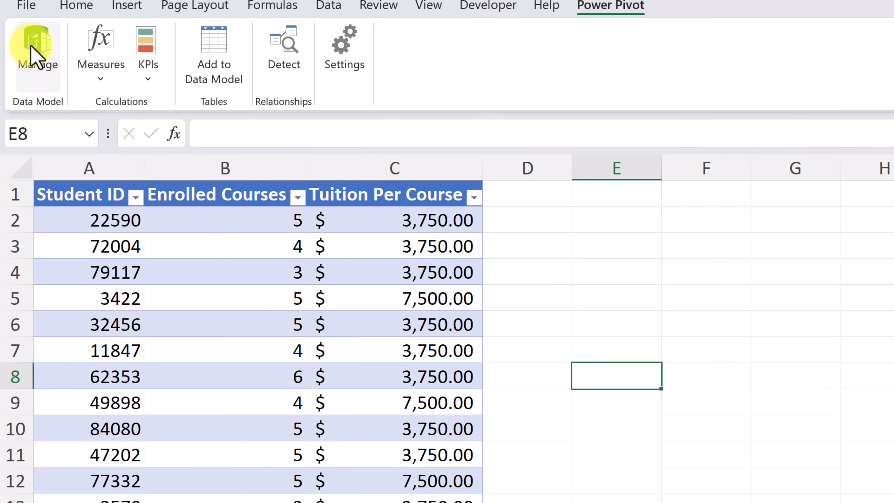
left_click(37, 53)
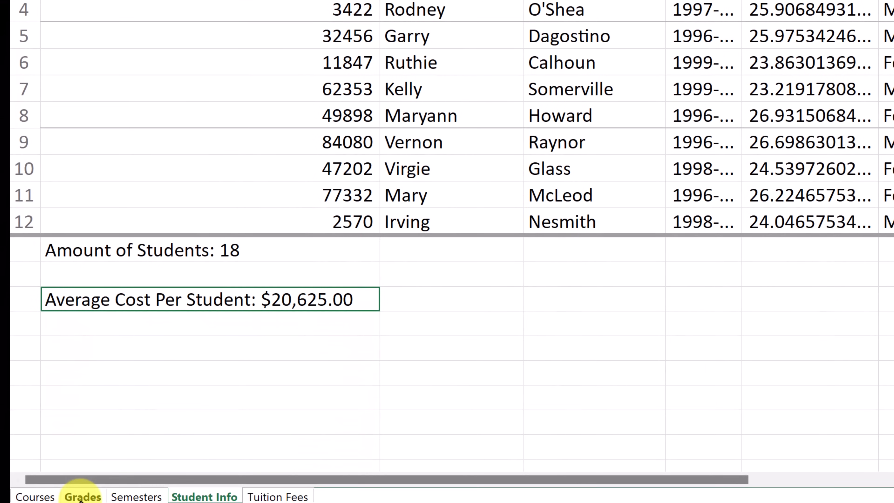
left_click(82, 497)
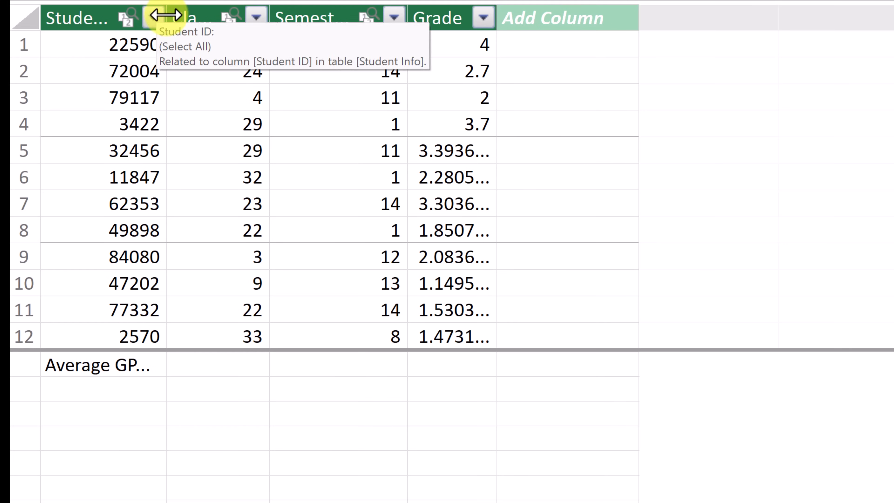
left_click_drag(166, 17, 250, 29)
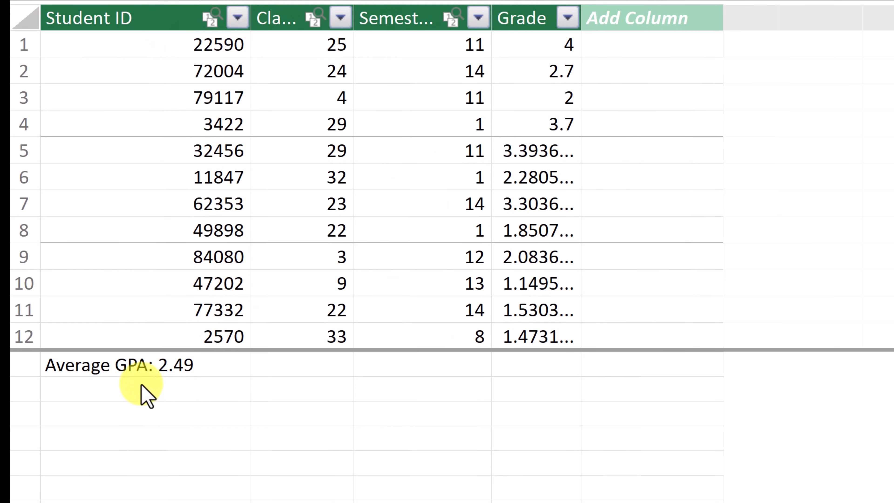
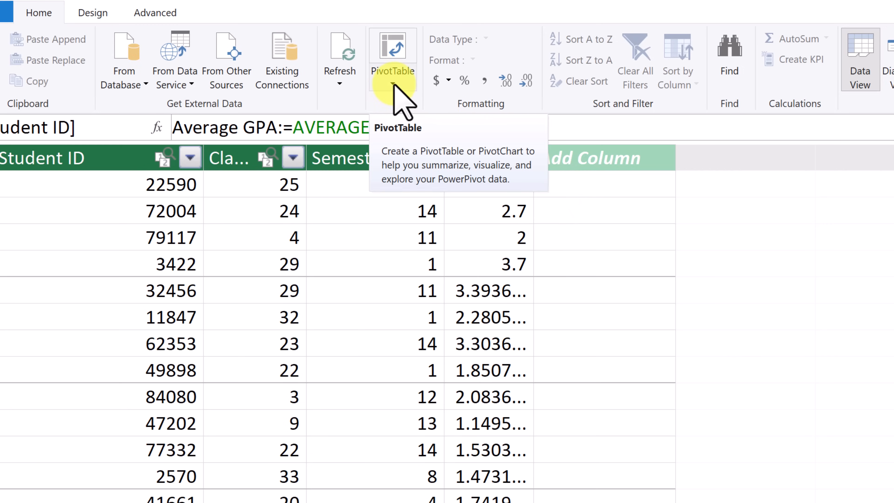
Step: Create a PivotTable from the data model on a new worksheet
left_click(393, 84)
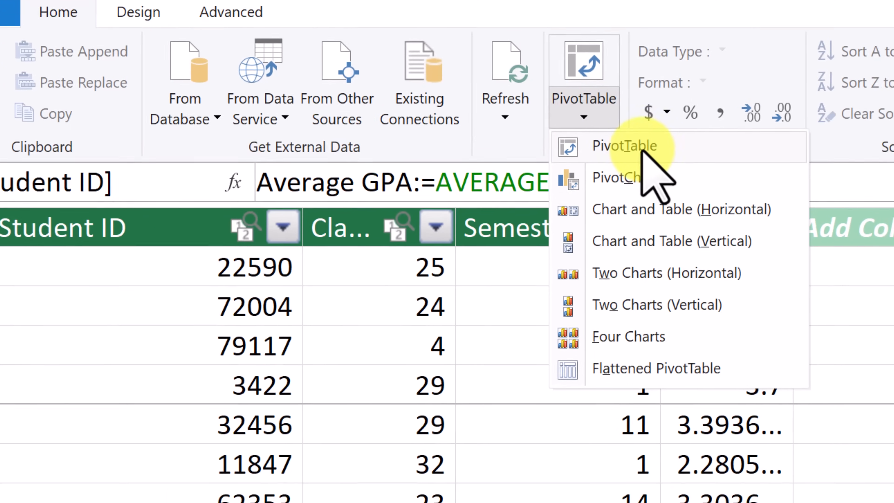
left_click(661, 172)
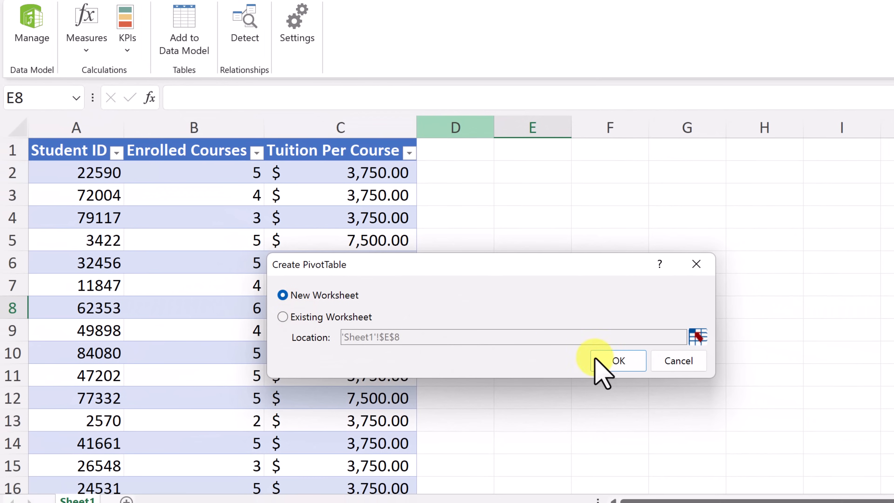
left_click(617, 361)
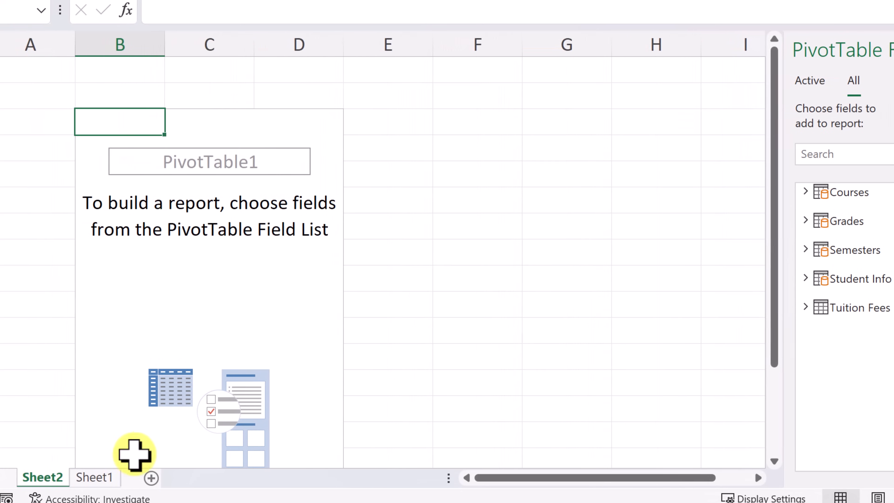
Step: Delete the Sheet2 worksheet that holds the empty PivotTable
right_click(0, 480)
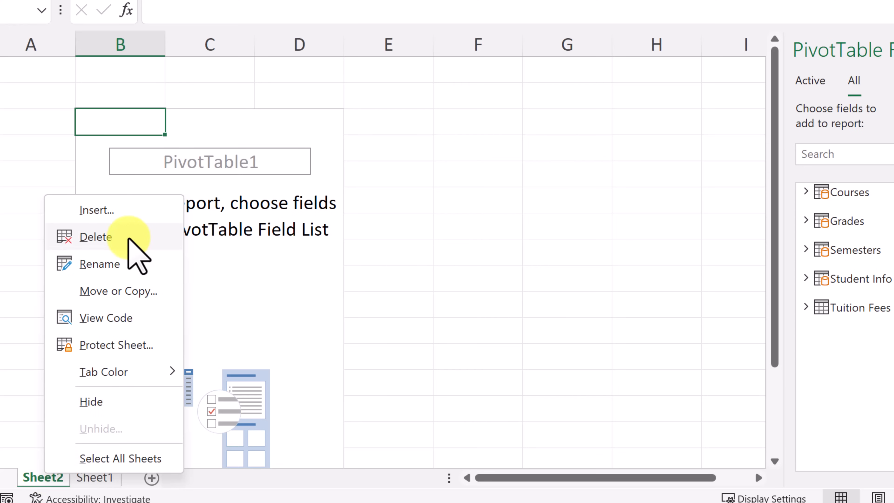
left_click(128, 236)
left_click(490, 325)
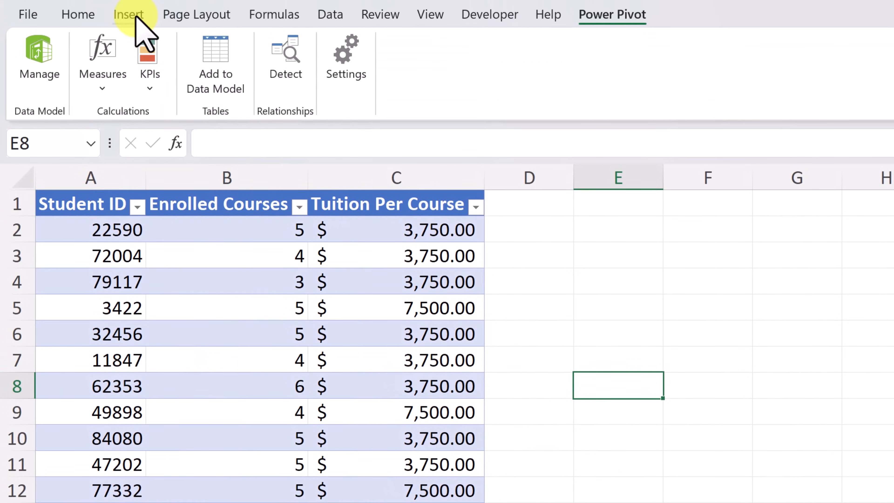
Step: Insert a PivotTable based on the data model on a new worksheet
left_click(129, 15)
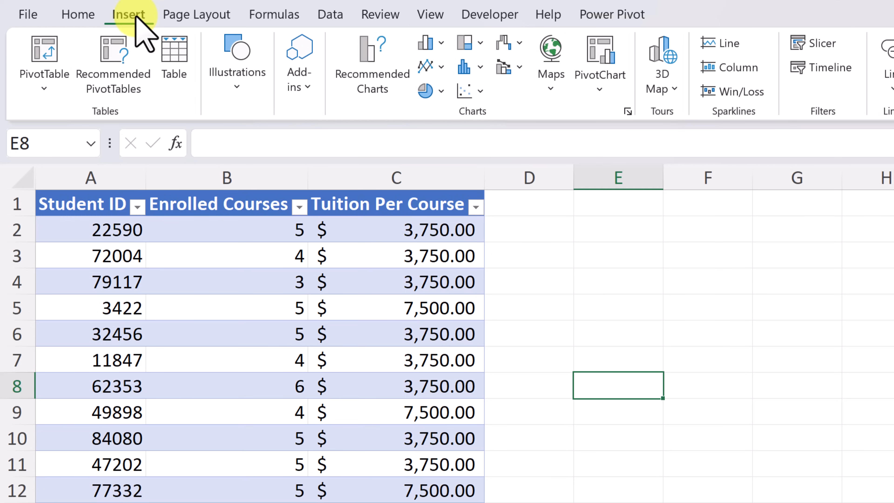
left_click(43, 88)
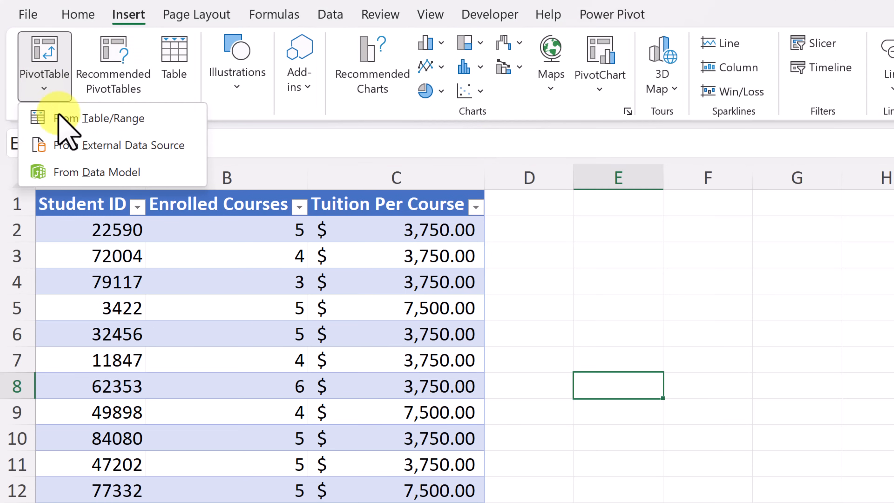
left_click(104, 176)
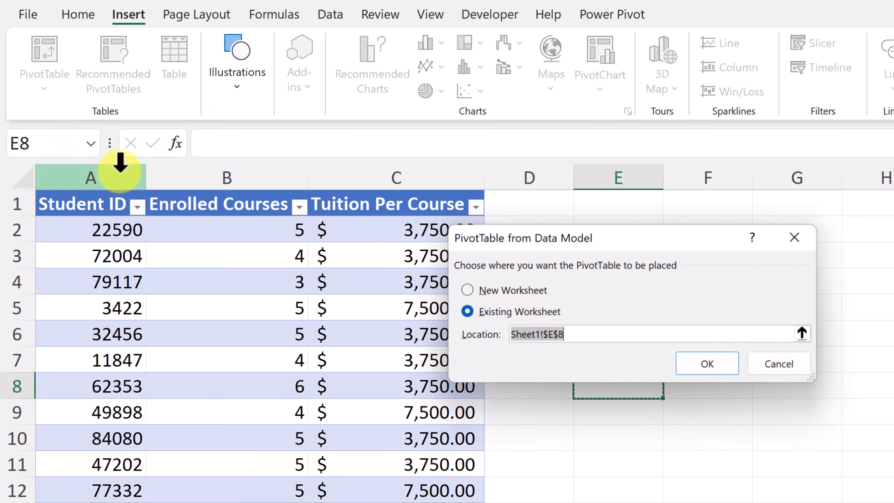
left_click(466, 290)
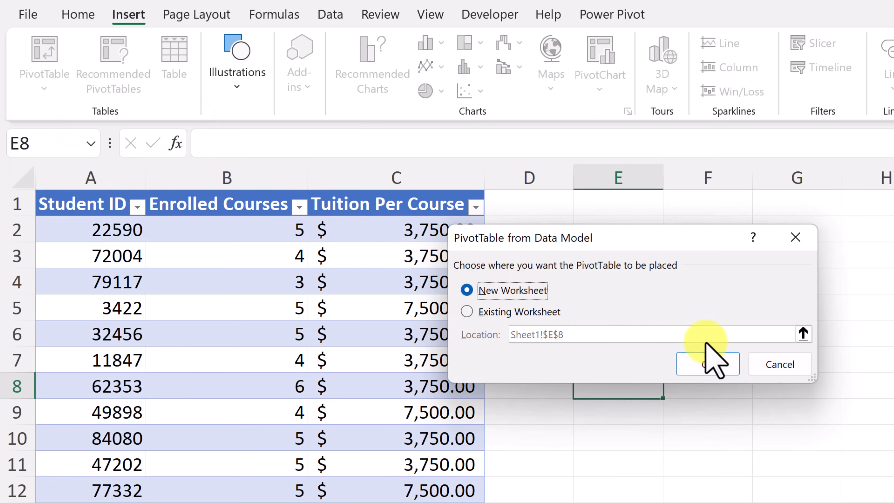
left_click(708, 364)
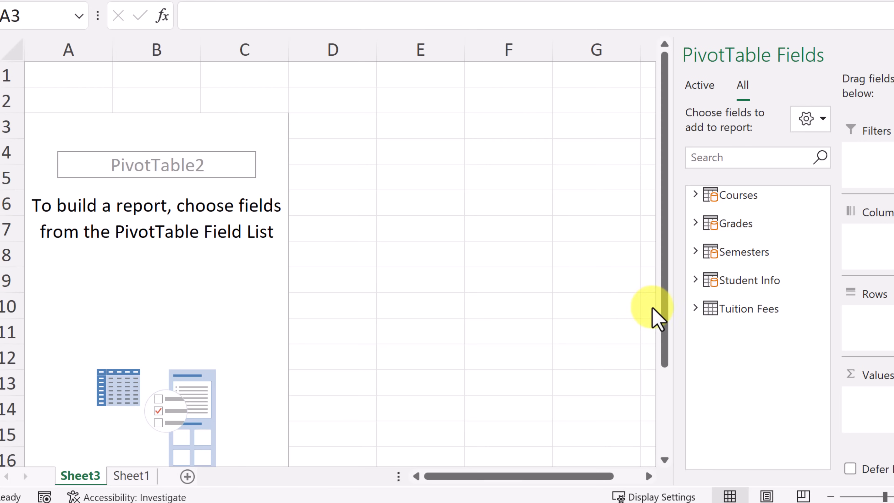
Step: Add Class Name from the Courses table as PivotTable rows and Grade from the Grades table as values
left_click(696, 195)
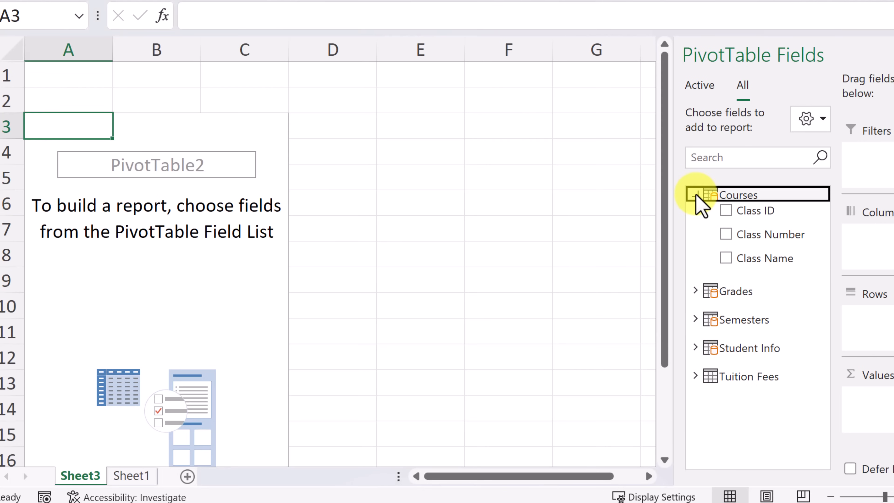
left_click(726, 258)
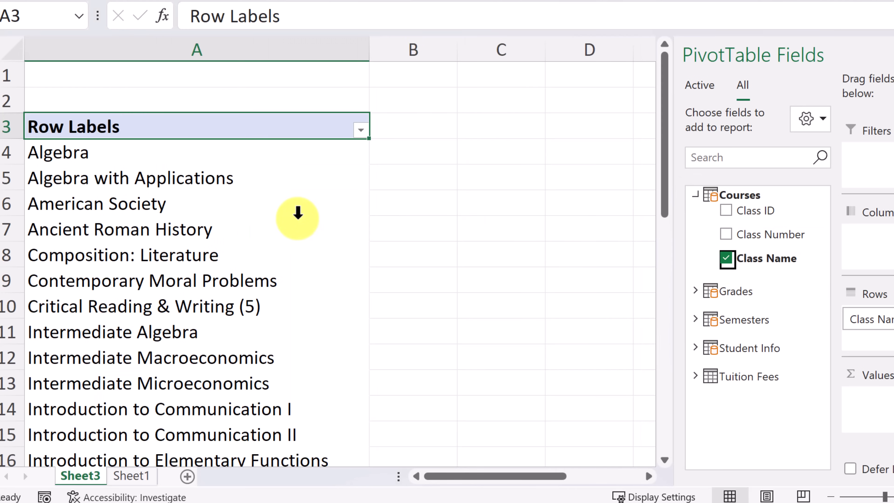
scroll(298, 213, "down", 5)
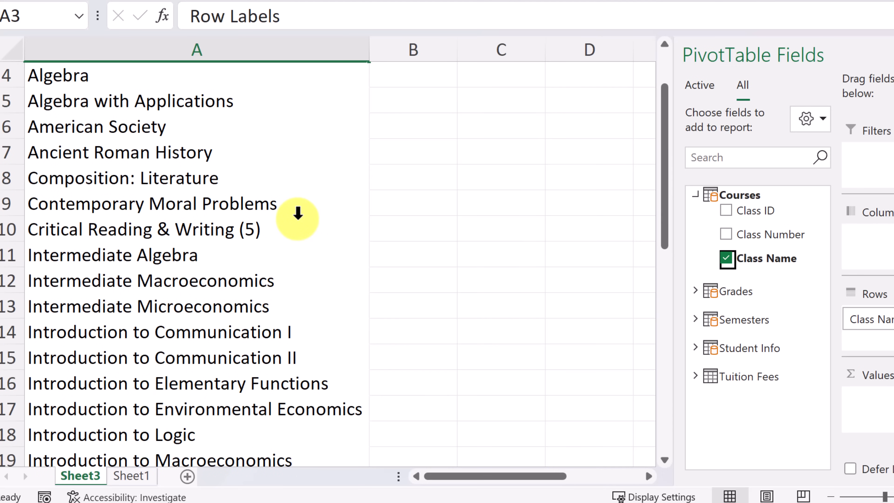
left_click(696, 292)
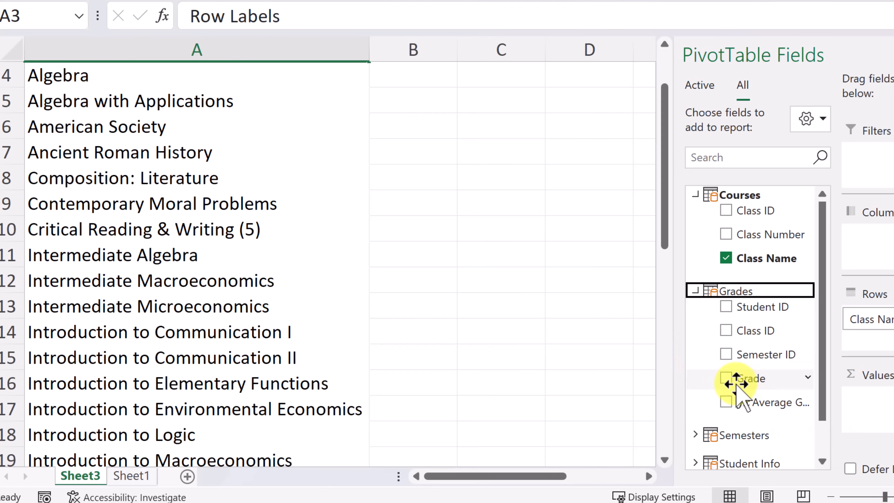
left_click(726, 379)
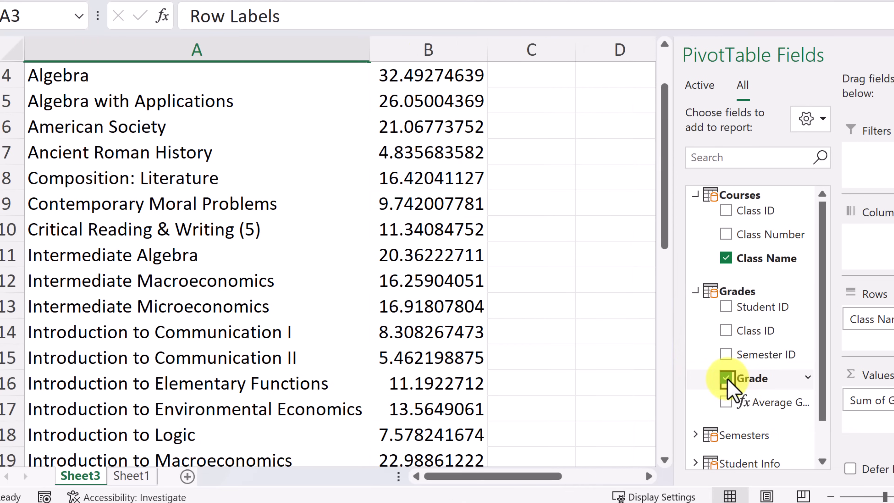
scroll(490, 256, "up", 1)
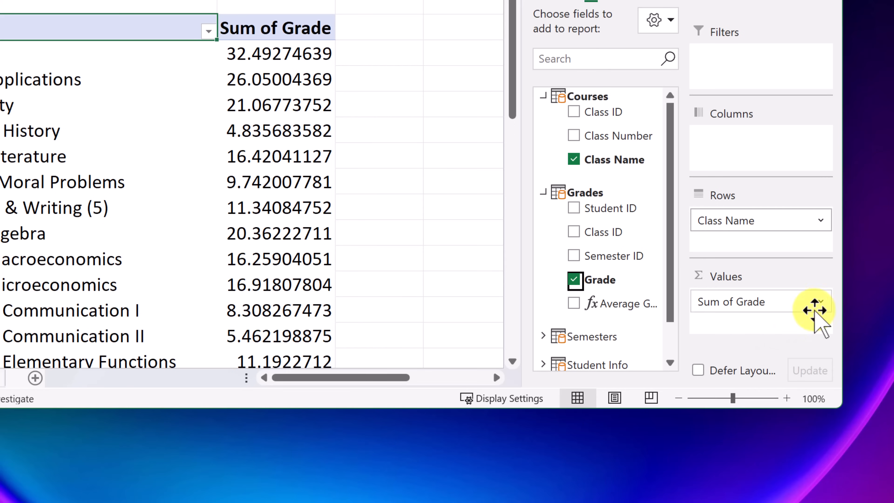
Step: Summarize the Grade values by Average and format them as Number with two decimal places
left_click(821, 302)
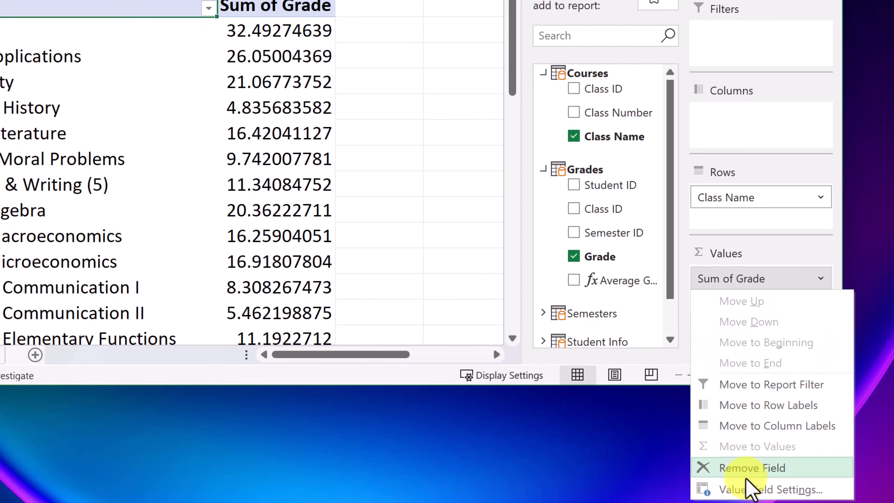
left_click(752, 489)
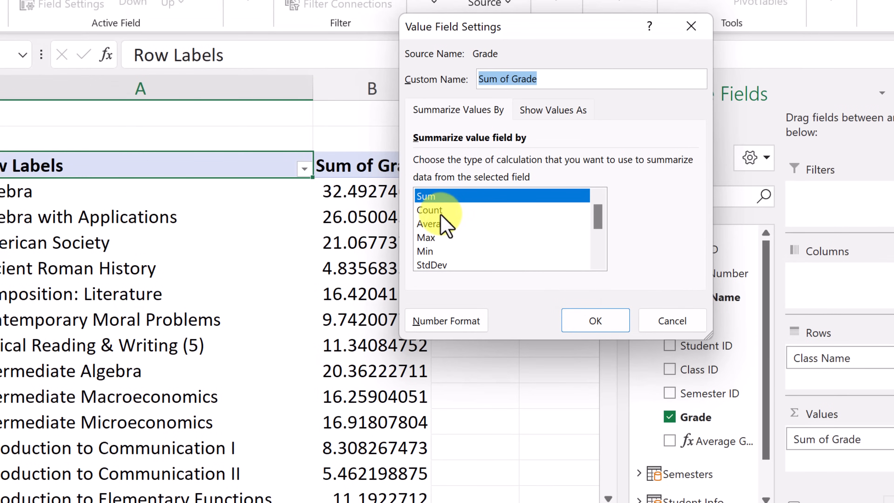
left_click(442, 223)
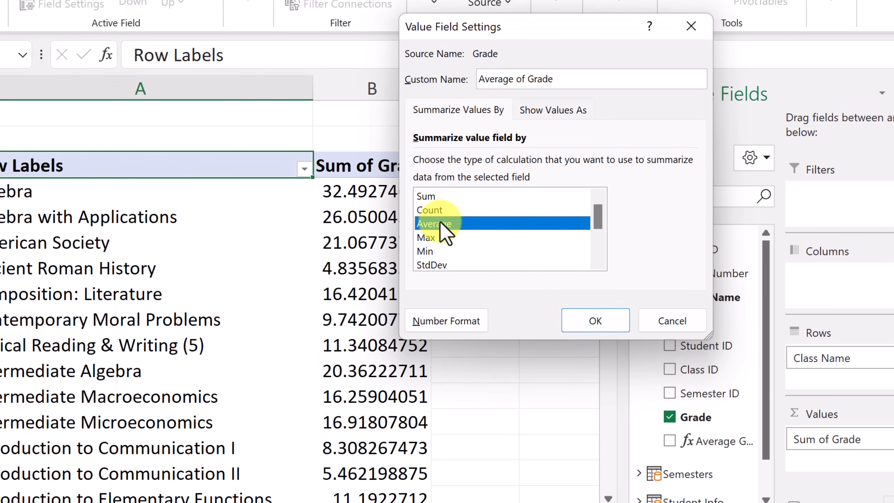
left_click(468, 323)
left_click(380, 30)
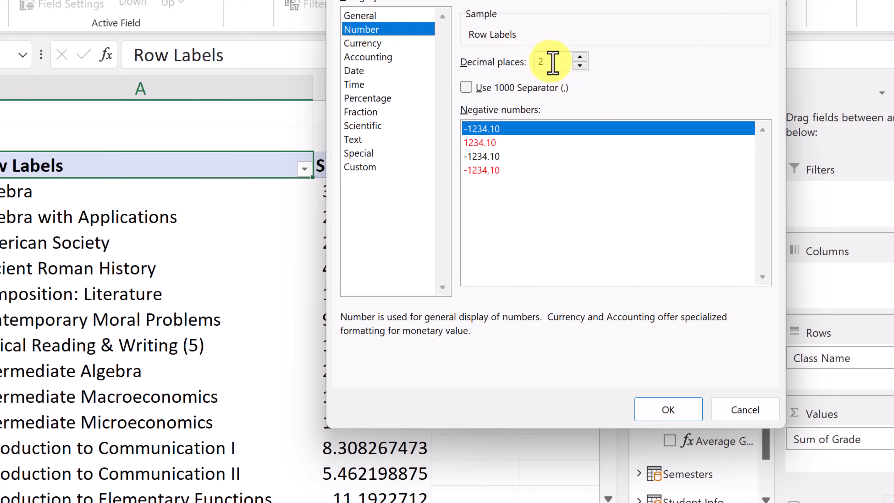
left_click(690, 412)
left_click(599, 323)
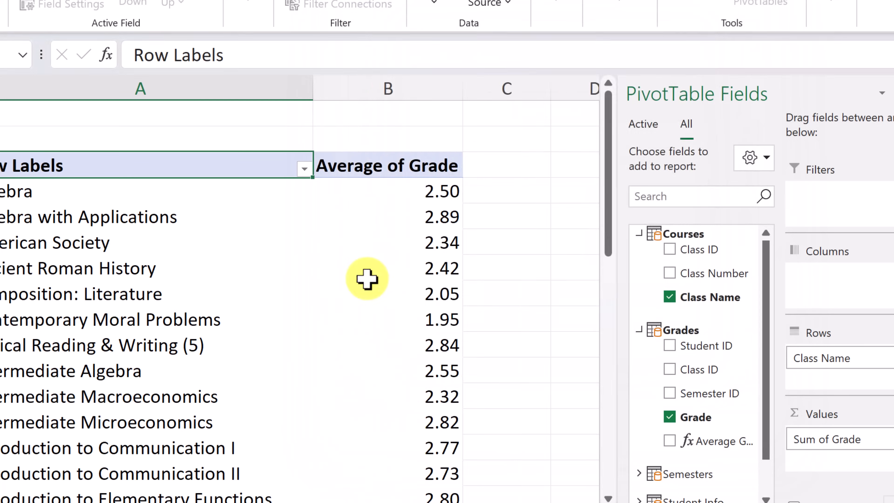
Step: Add the Semester field from the Semesters table to the PivotTable rows beneath Class Name
scroll(414, 320, "down", 2)
scroll(414, 319, "down", 2)
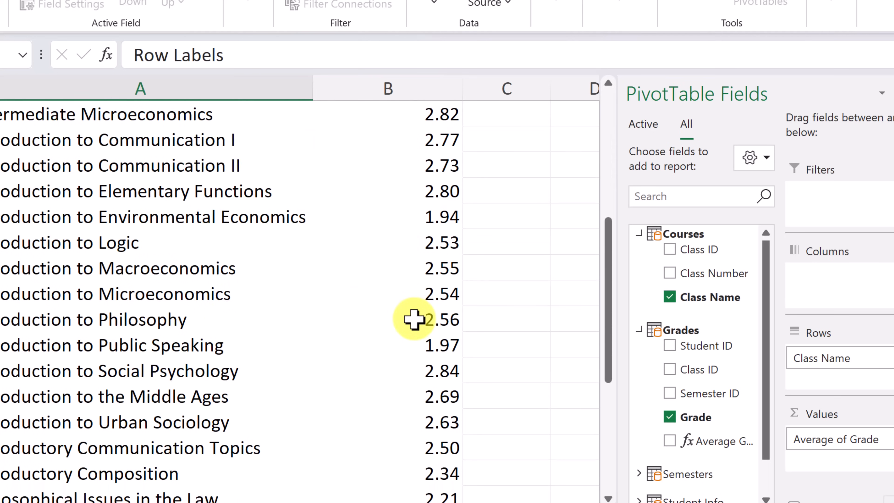
scroll(414, 319, "up", 4)
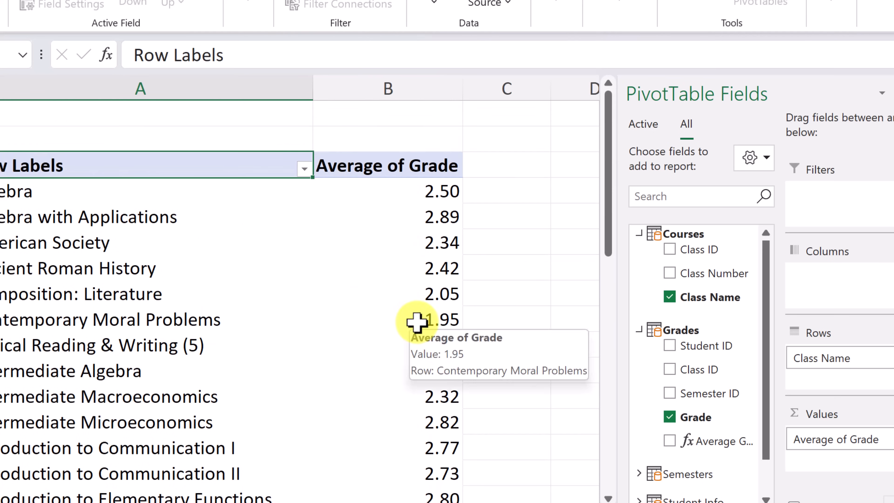
scroll(416, 323, "down", 5)
scroll(421, 328, "up", 4)
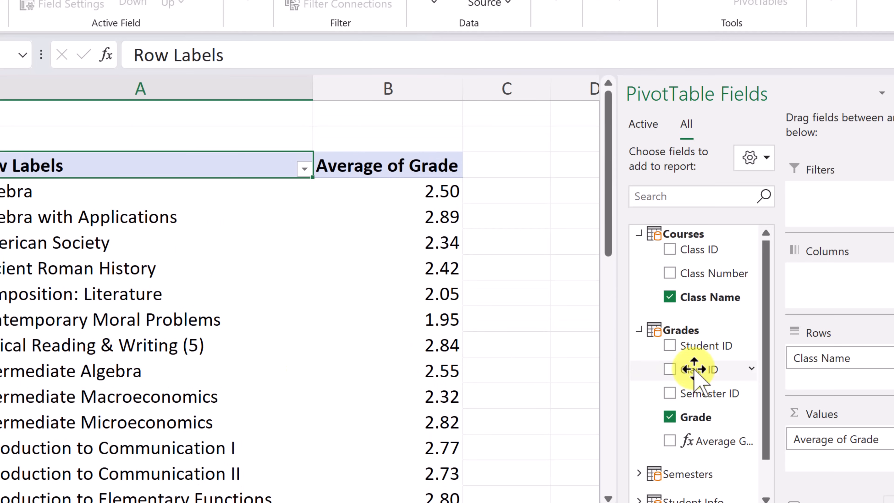
scroll(705, 420, "down", 1)
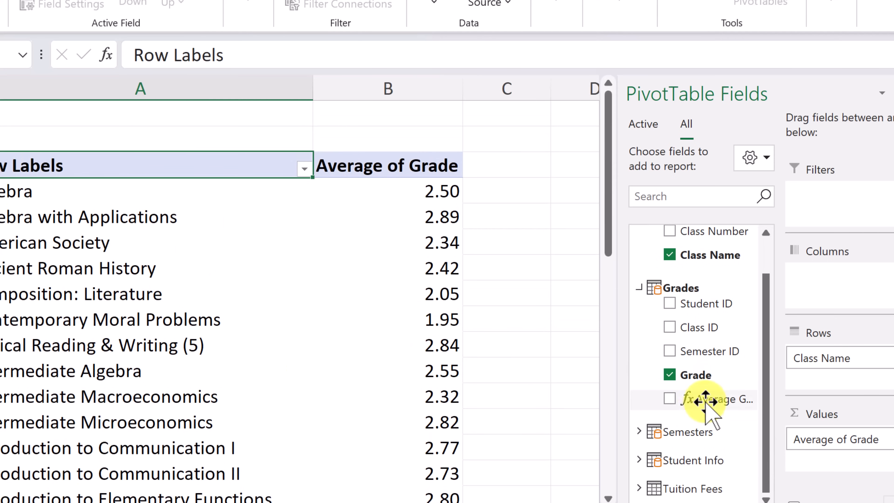
left_click(639, 432)
scroll(658, 436, "down", 1)
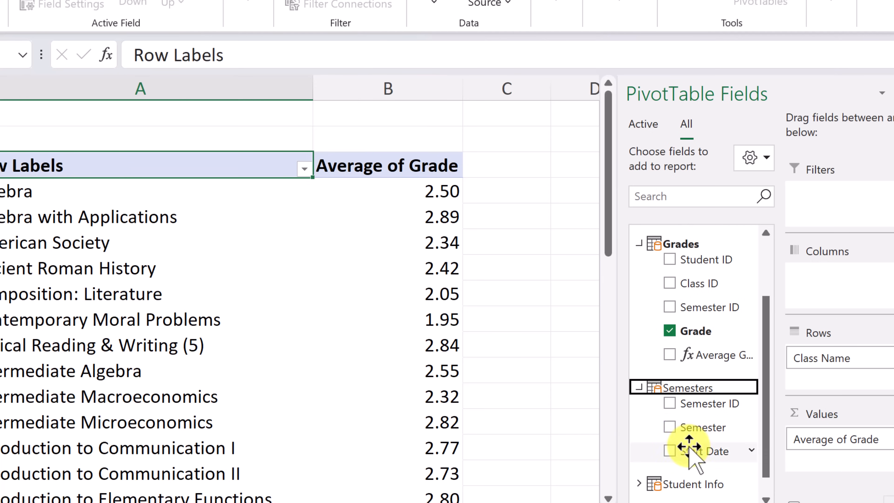
left_click(670, 428)
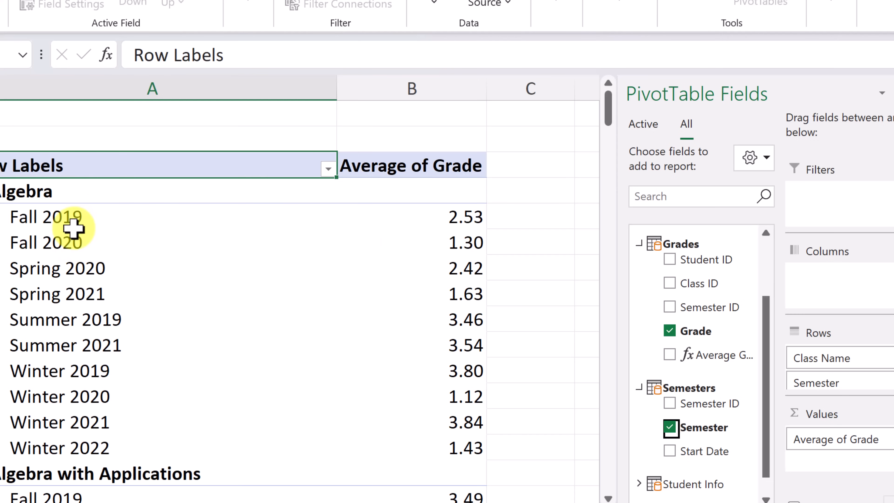
Step: Add the Student Last field from the Student Info table to the PivotTable rows beneath Semester
scroll(241, 322, "down", 2)
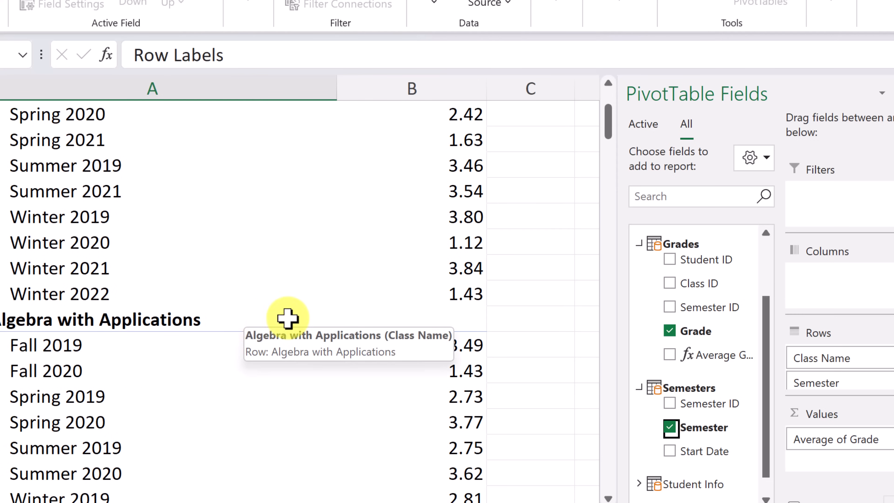
scroll(689, 398, "up", 1)
scroll(690, 398, "up", 1)
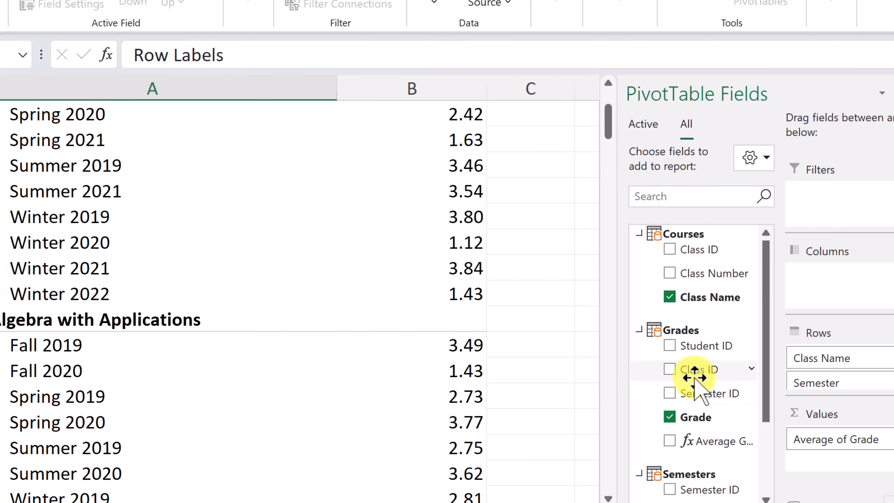
scroll(652, 364, "down", 1)
scroll(655, 363, "down", 3)
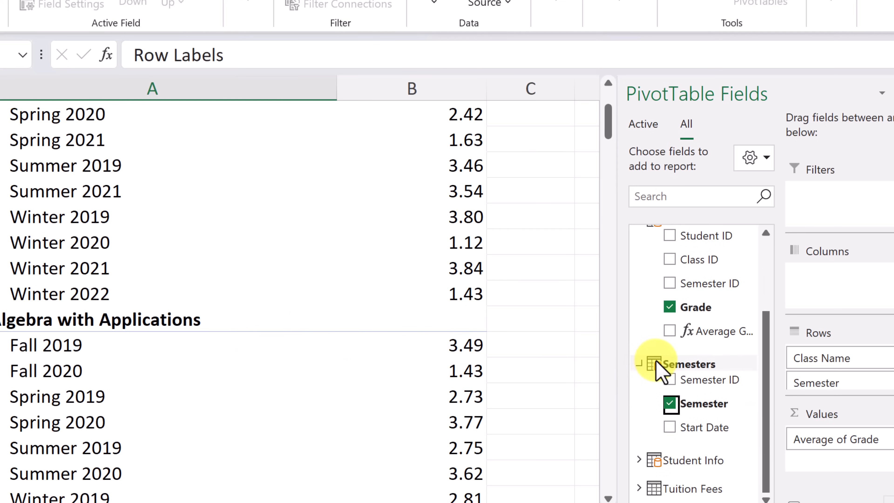
left_click(639, 459)
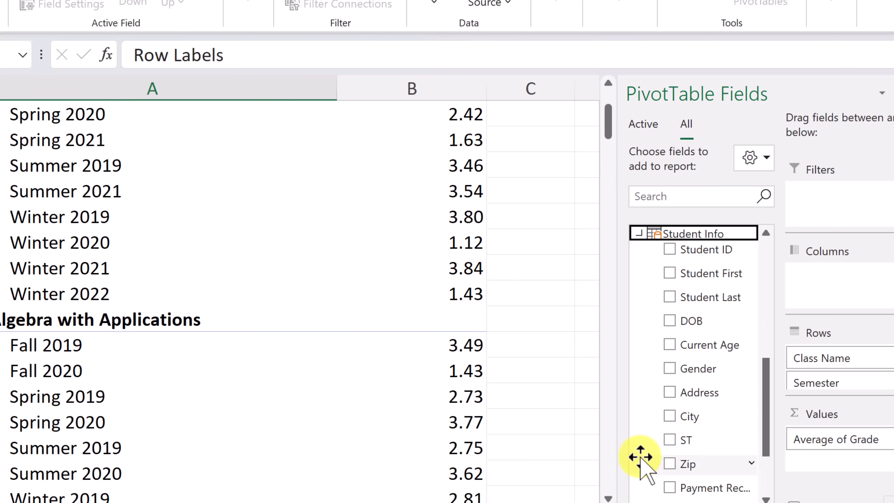
left_click(670, 297)
Step: Review the average grades by class, semester and student, and examine the Class Name filter options and the field list
scroll(347, 304, "up", 2)
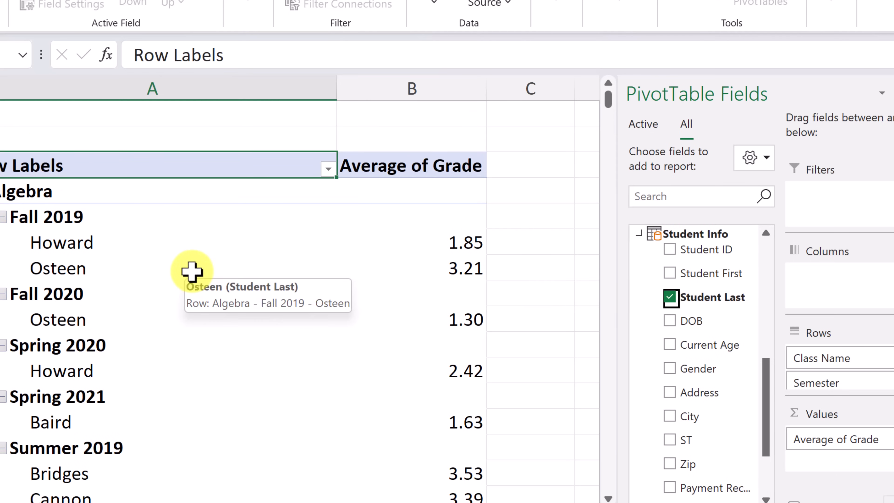
scroll(160, 248, "down", 1)
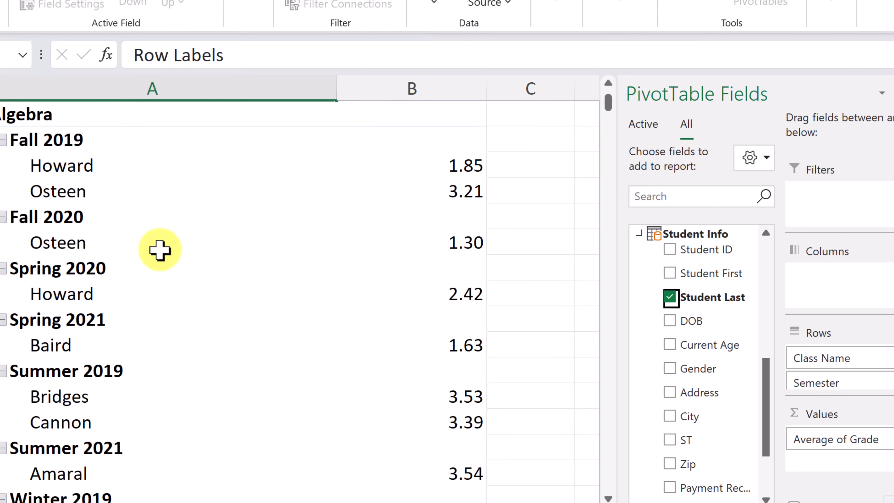
middle_click(160, 248)
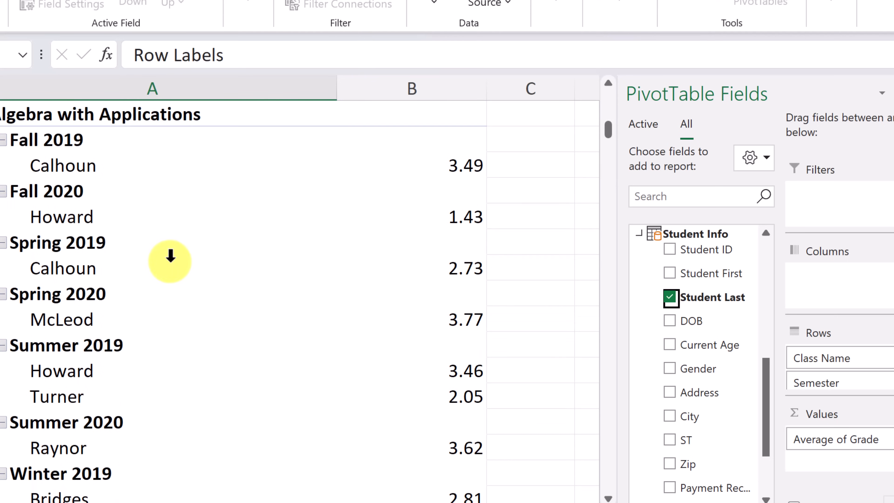
scroll(172, 262, "up", 8)
scroll(174, 266, "up", 4)
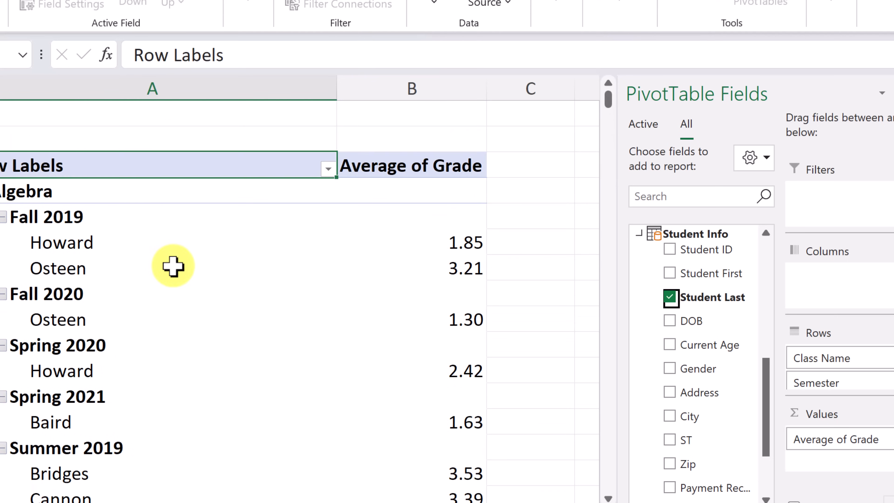
left_click(328, 169)
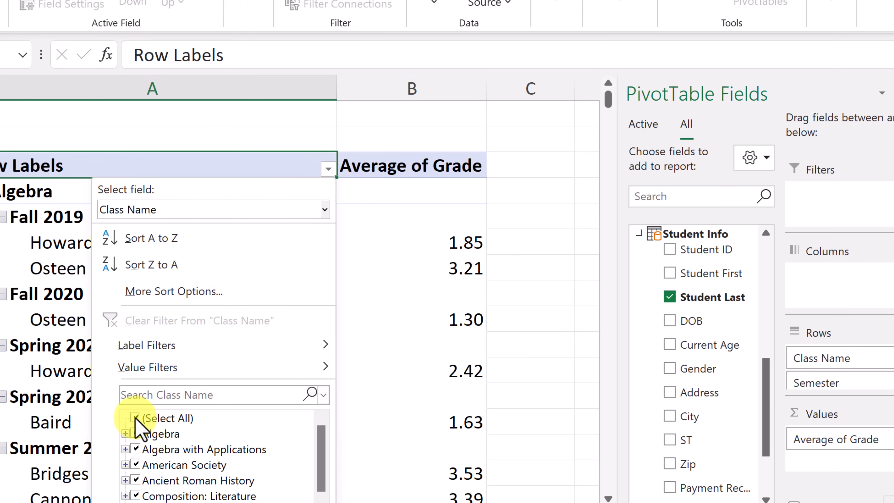
left_click(270, 127)
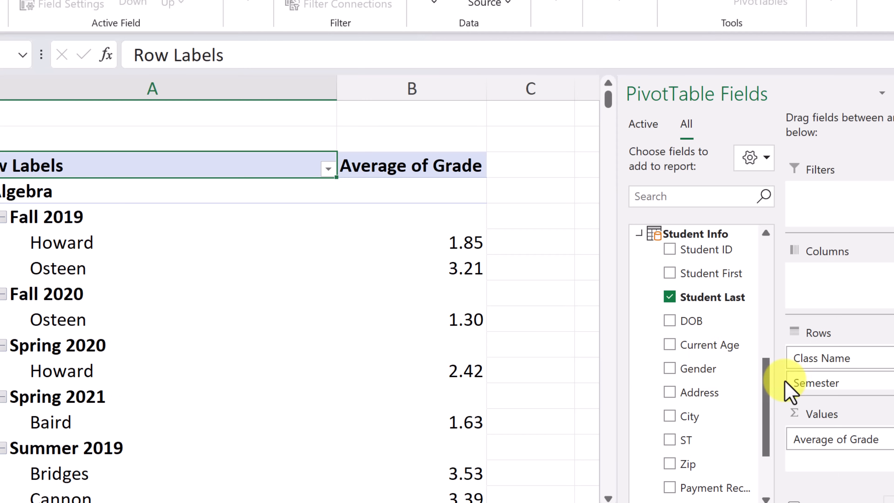
left_click_drag(765, 403, 768, 267)
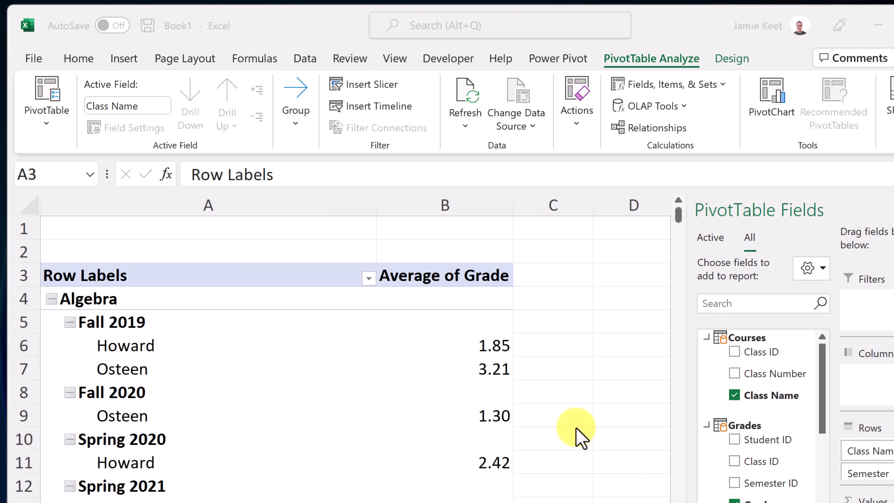
Step: Start a new KPI in the data model and choose Average GPA as its base field
left_click(559, 61)
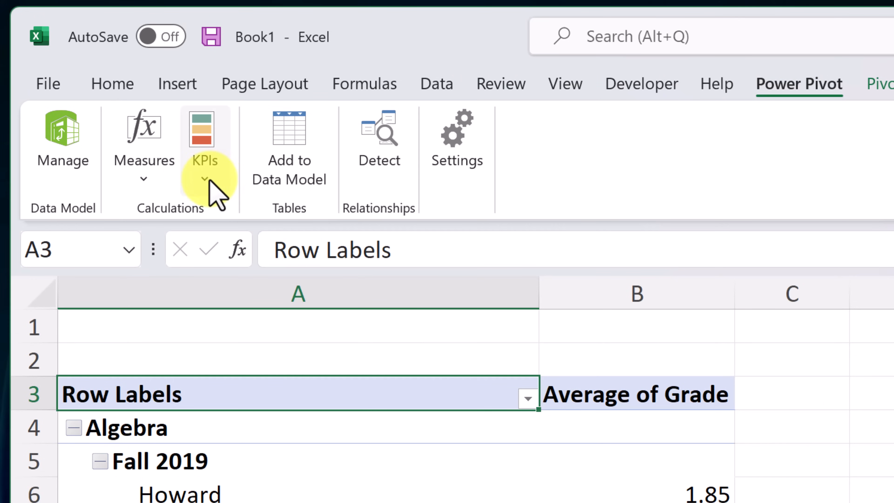
left_click(210, 180)
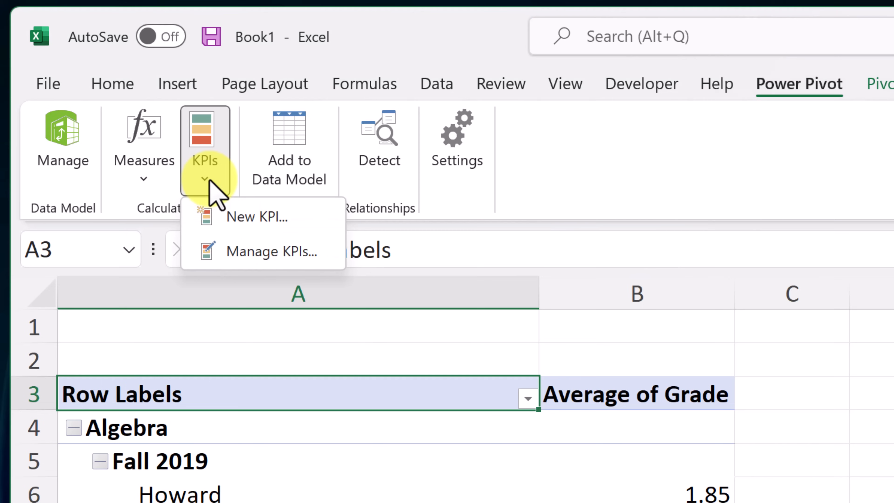
left_click(243, 216)
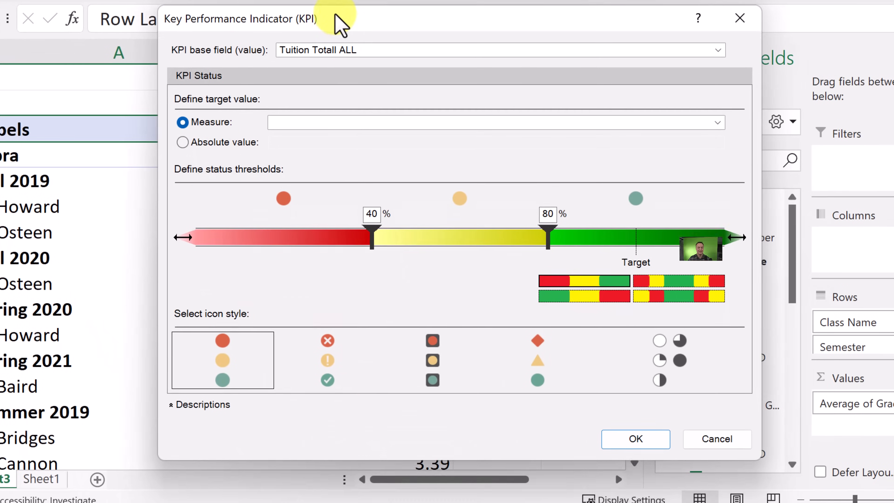
left_click_drag(334, 15, 335, 0)
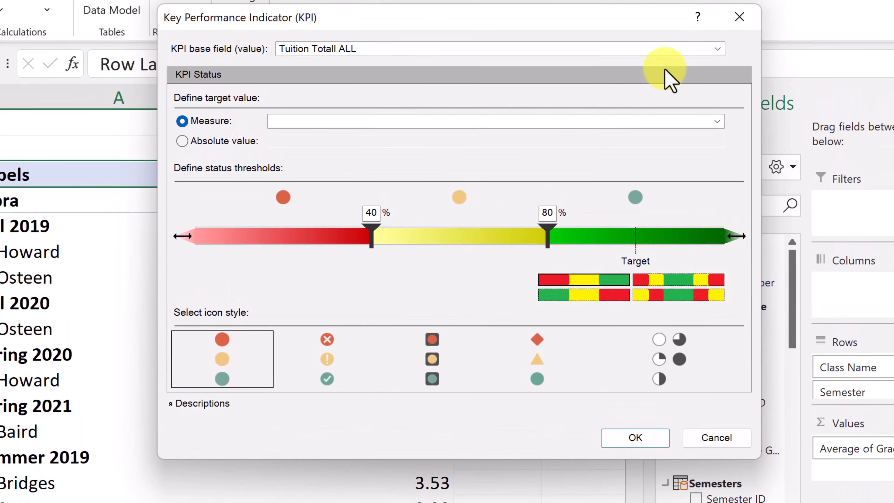
left_click(718, 50)
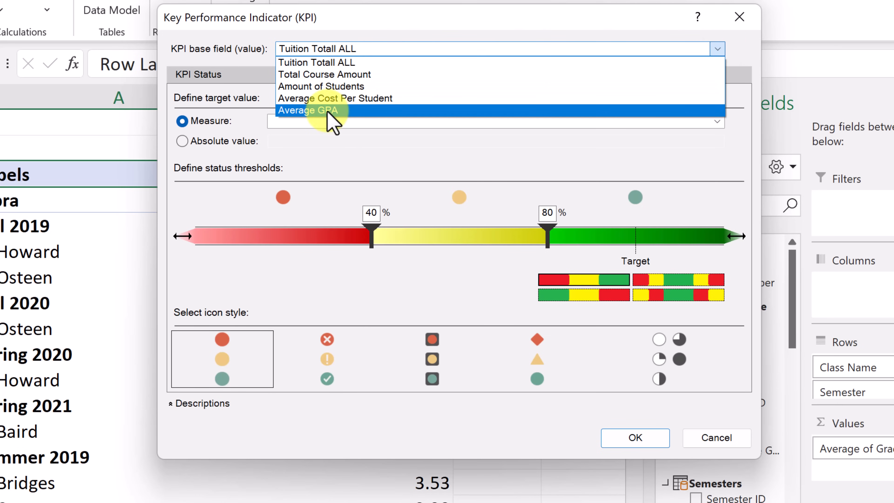
left_click(313, 111)
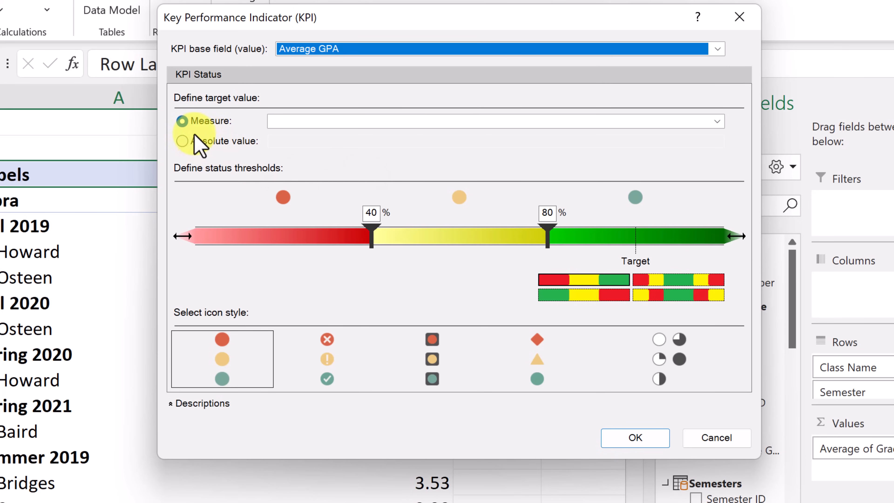
Step: Define the Average GPA KPI's target as an absolute value of 4
left_click(183, 143)
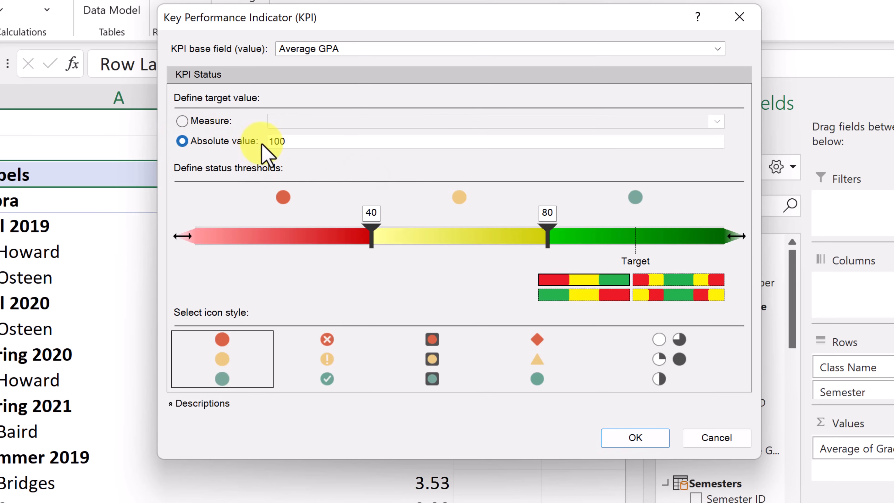
left_click(300, 144)
double_click(300, 145)
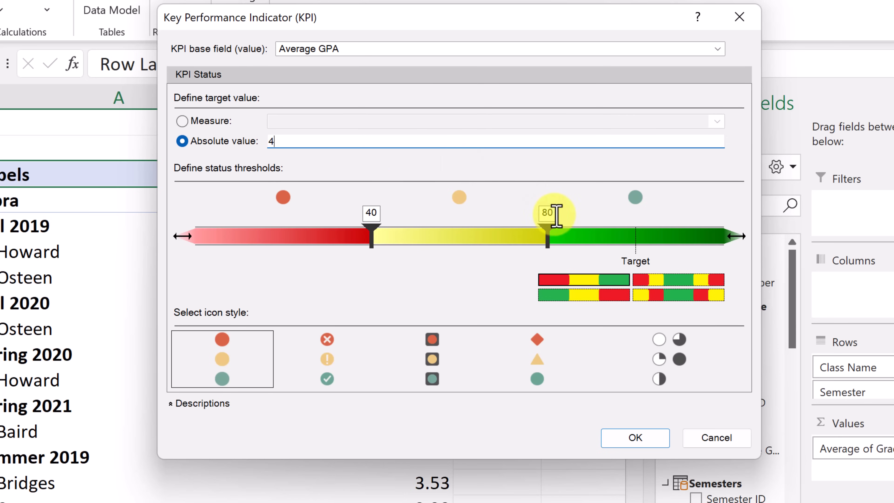
left_click(549, 213)
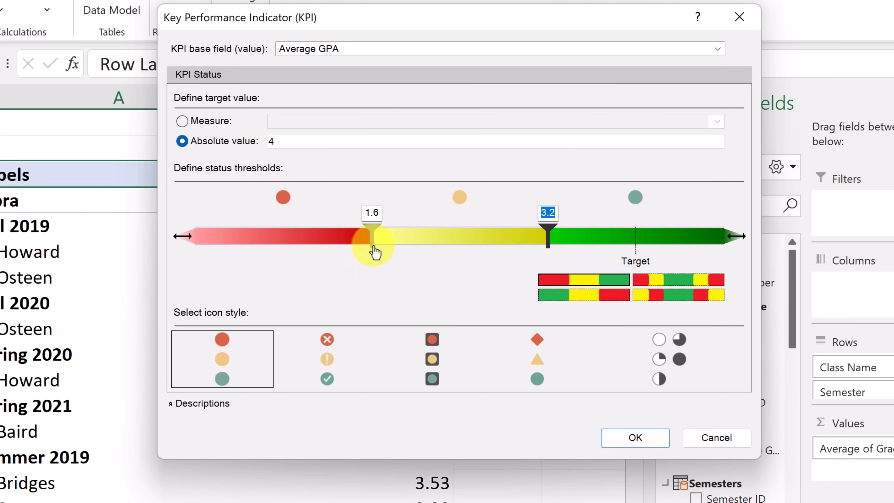
Step: Set the KPI's lower status threshold to 1.69, choose the framed traffic-light icon style, and create the KPI
mouse_move(373, 248)
left_mouse_down()
mouse_move(390, 251)
mouse_move(351, 255)
mouse_move(381, 254)
left_mouse_up()
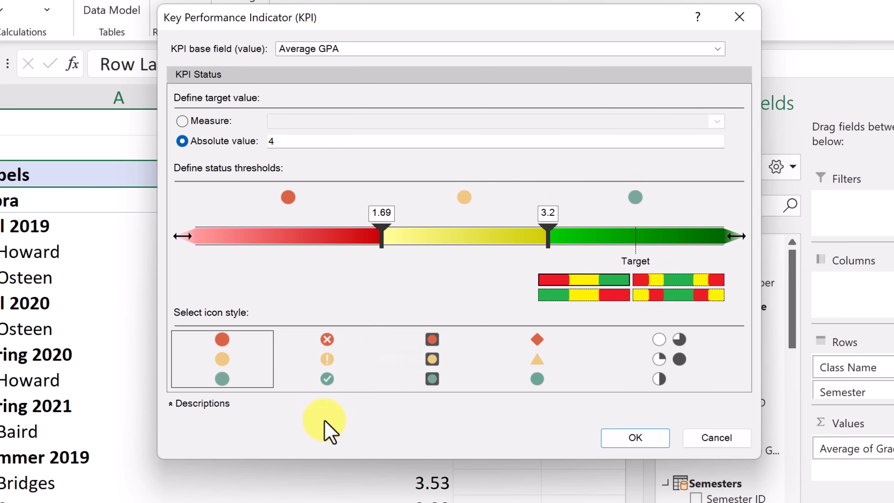
left_click(432, 382)
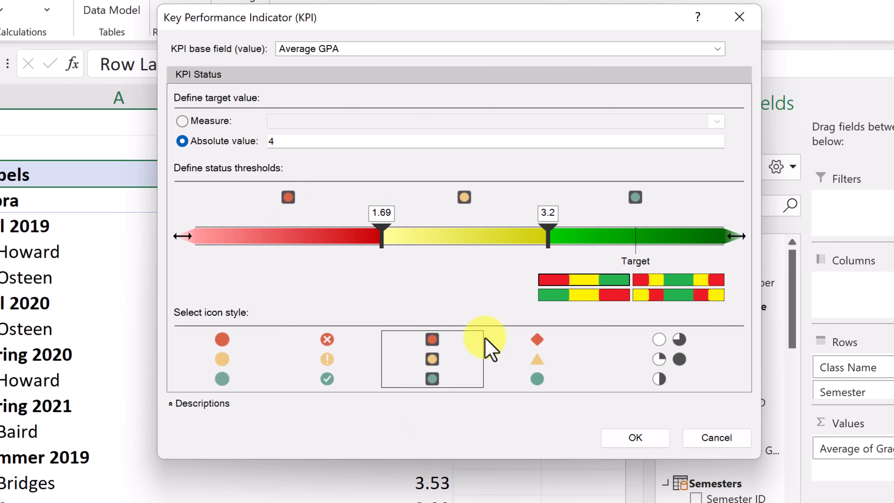
left_click(657, 444)
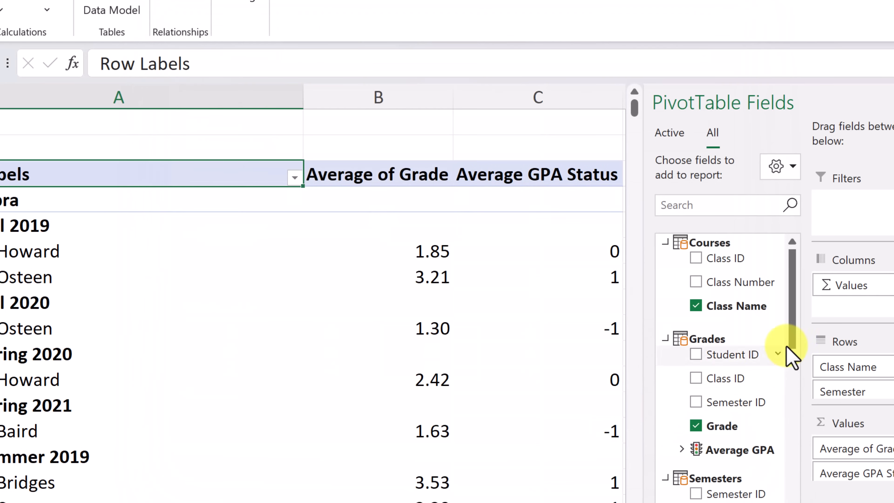
Step: Expand the Average GPA KPI in the Grades table and remove its Status from the PivotTable
left_click_drag(795, 345, 795, 381)
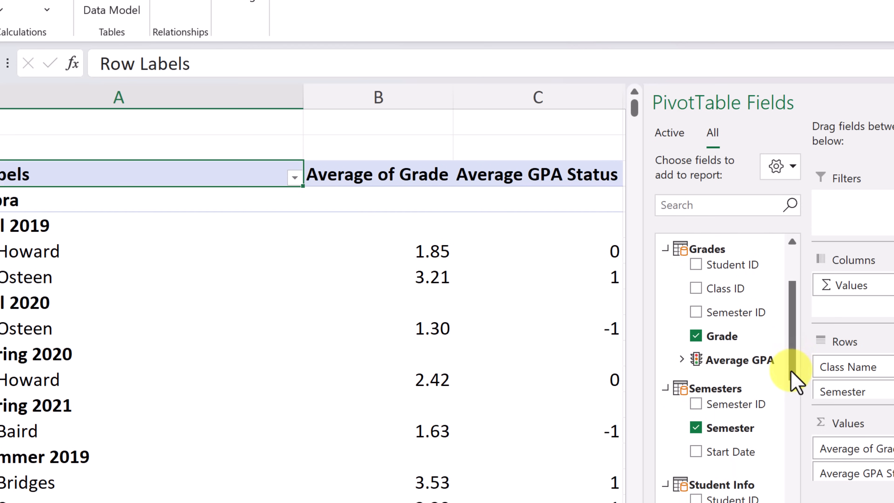
scroll(465, 500, "right", 3)
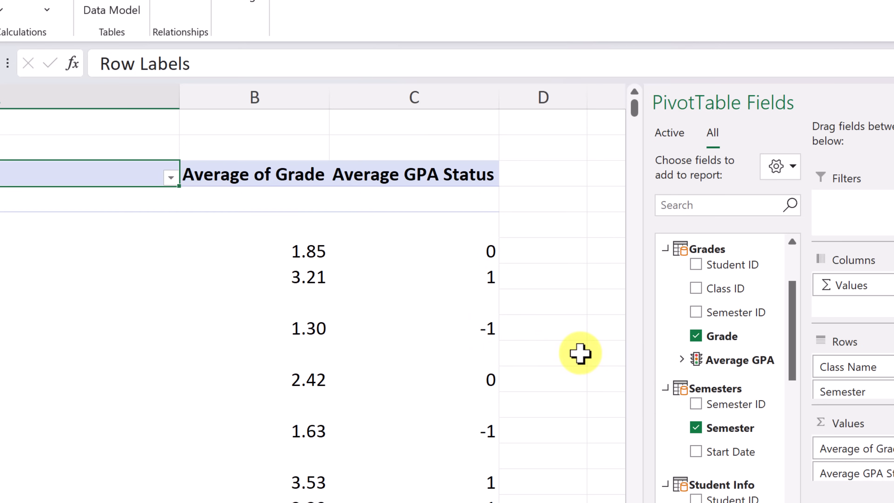
left_click(682, 359)
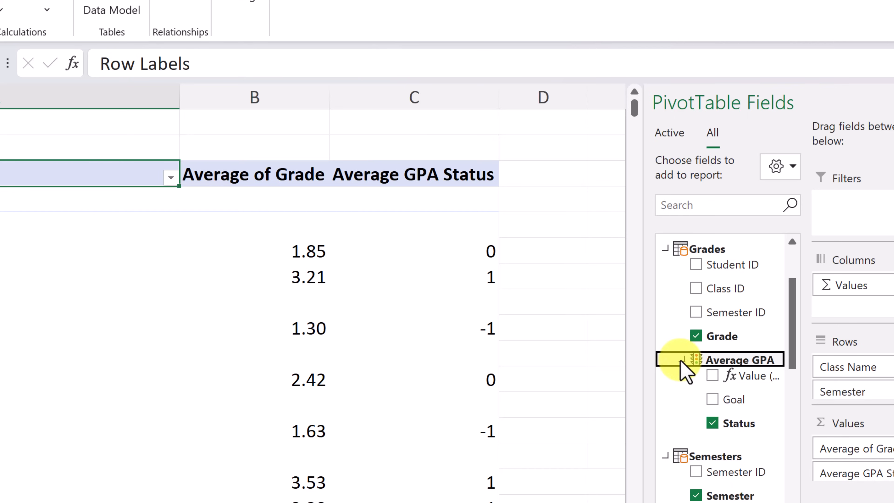
left_click(713, 424)
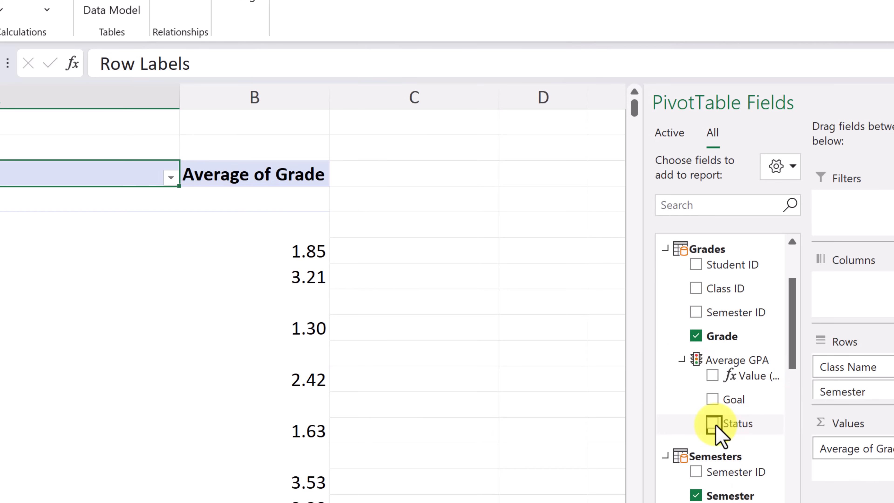
Step: Try the Average GPA KPI's Goal and Value fields in the PivotTable, and keep only its Status as the displayed KPI field
left_click(712, 400)
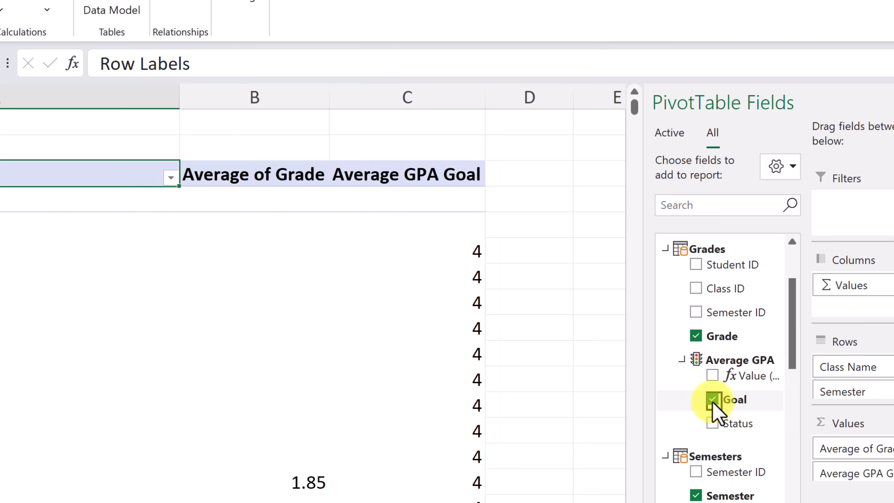
left_click(712, 400)
left_click(713, 375)
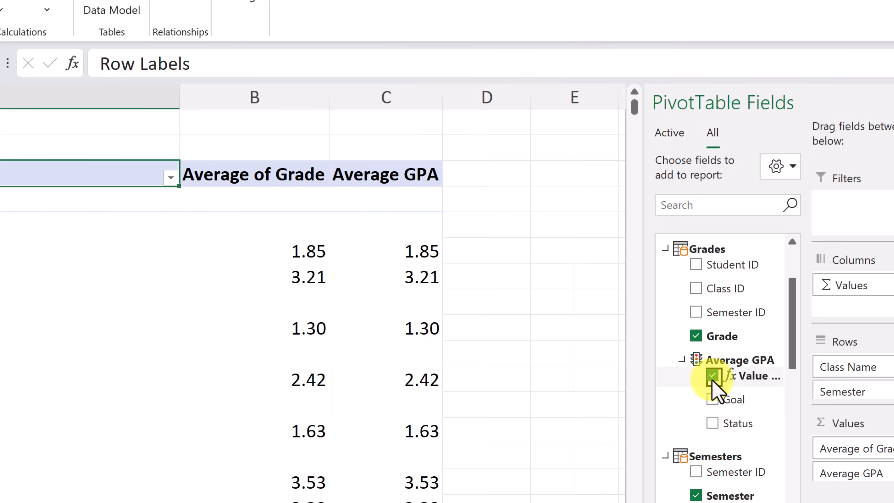
left_click(713, 424)
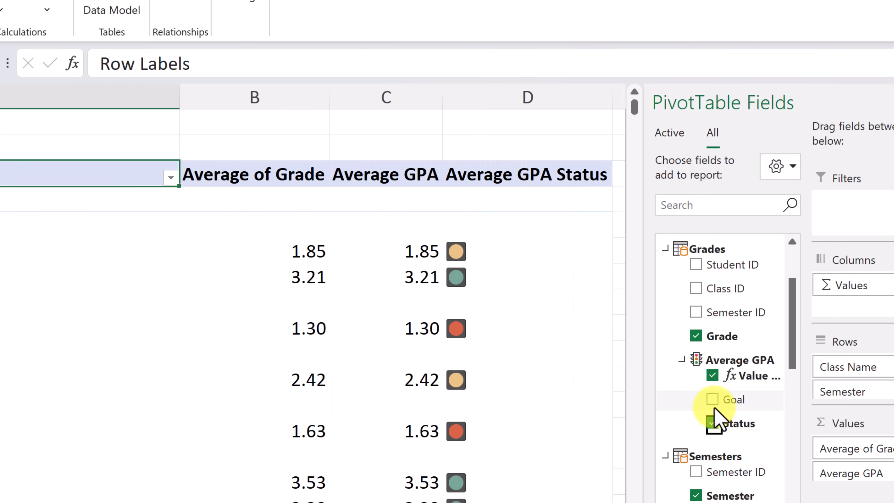
left_click(713, 375)
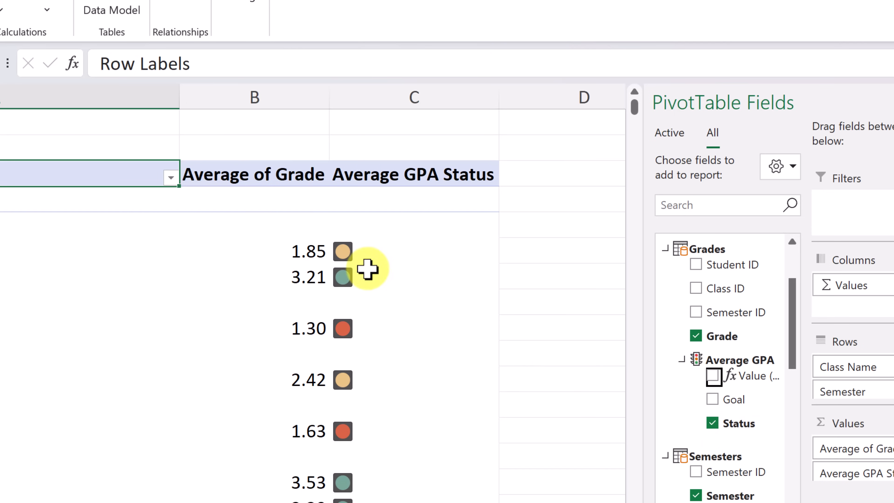
scroll(367, 270, "down", 2)
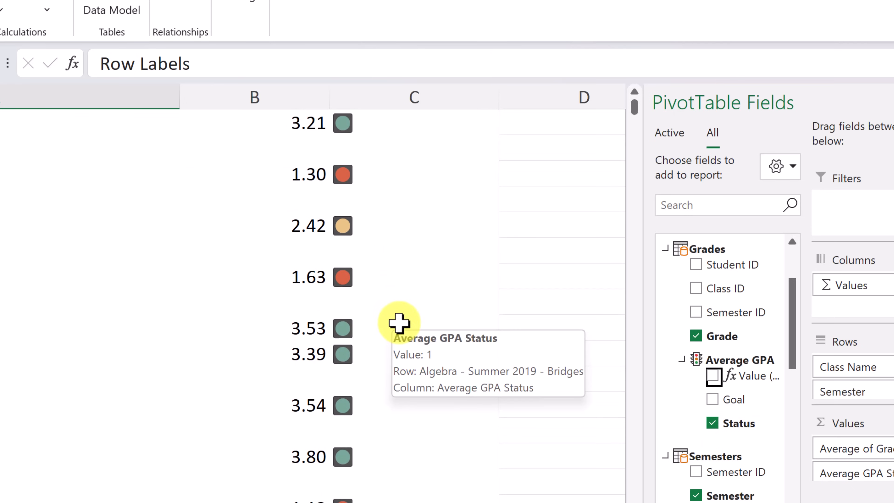
scroll(384, 320, "up", 2)
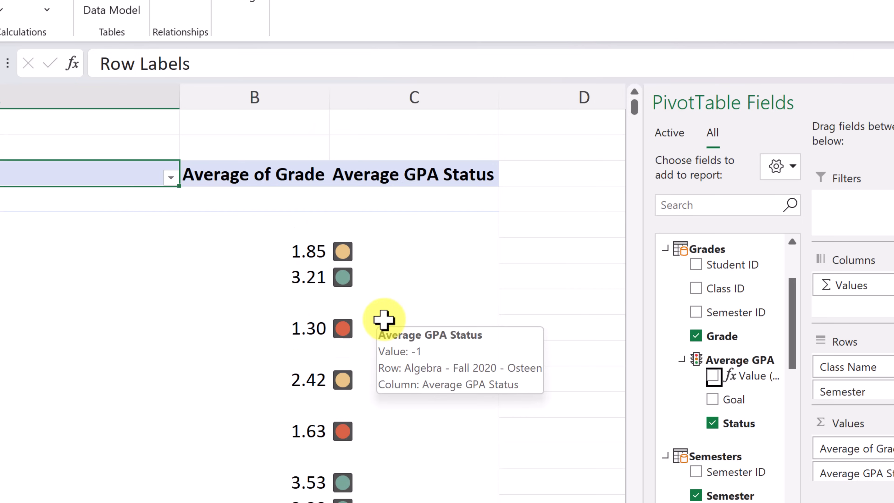
Step: Remove the Average GPA Status and the Student Last field from the PivotTable
scroll(429, 324, "down", 1)
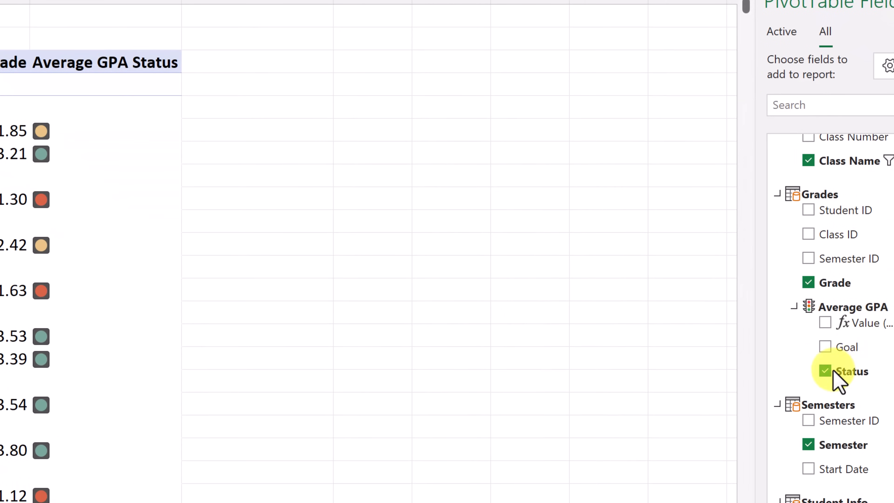
left_click(825, 371)
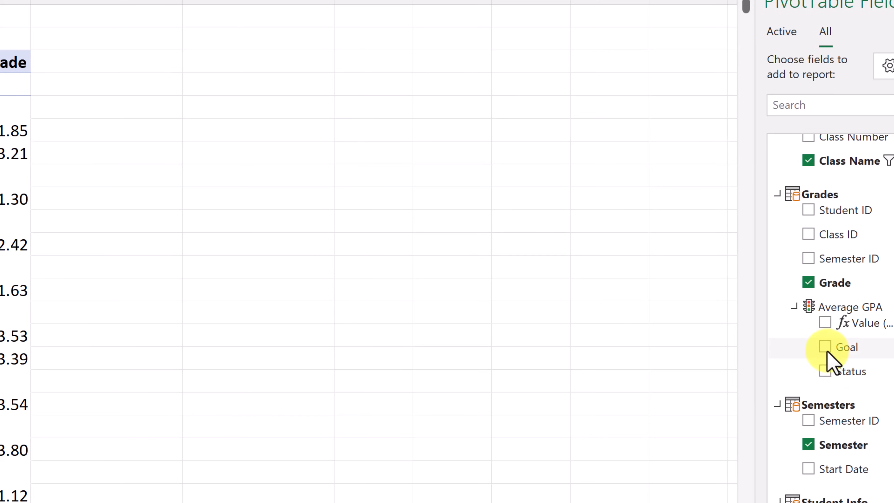
scroll(830, 419, "down", 5)
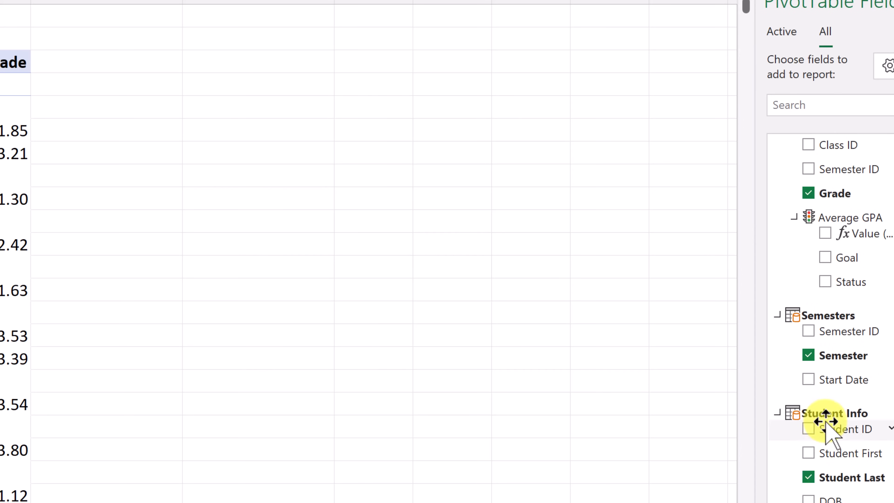
left_click(810, 433)
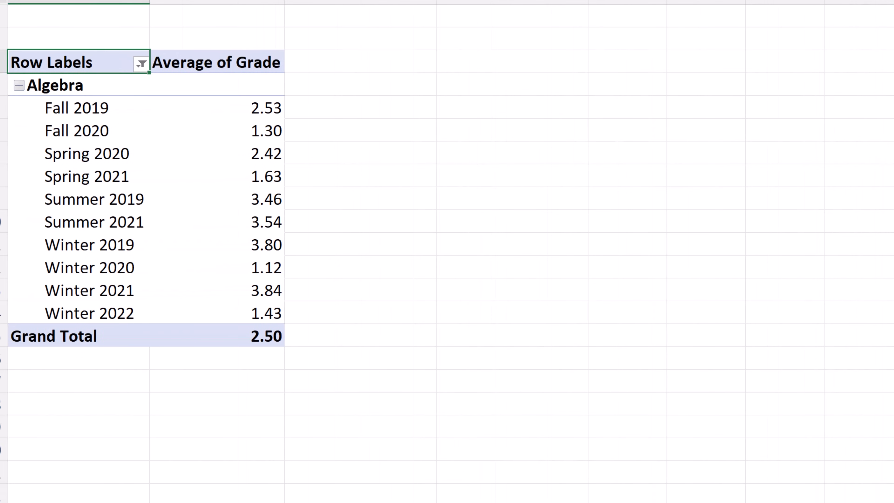
Step: Select all classes in the Class Name filter of the PivotTable
left_click(162, 63)
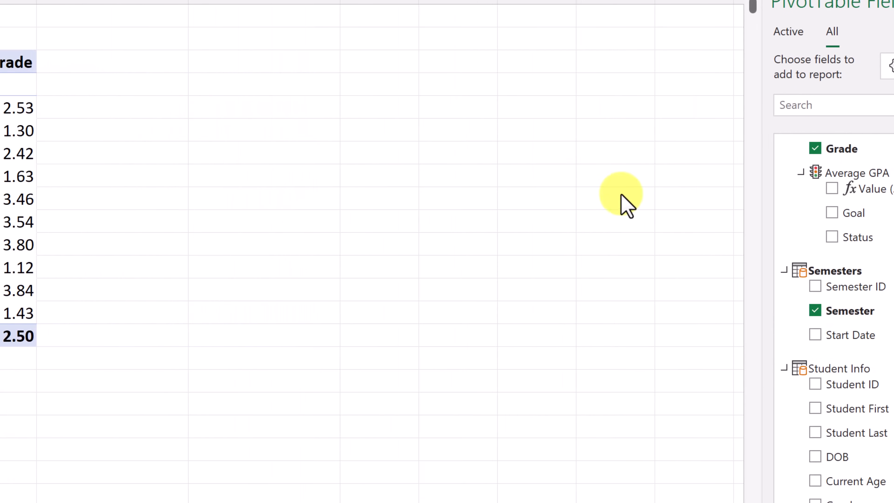
scroll(842, 216, "up", 3)
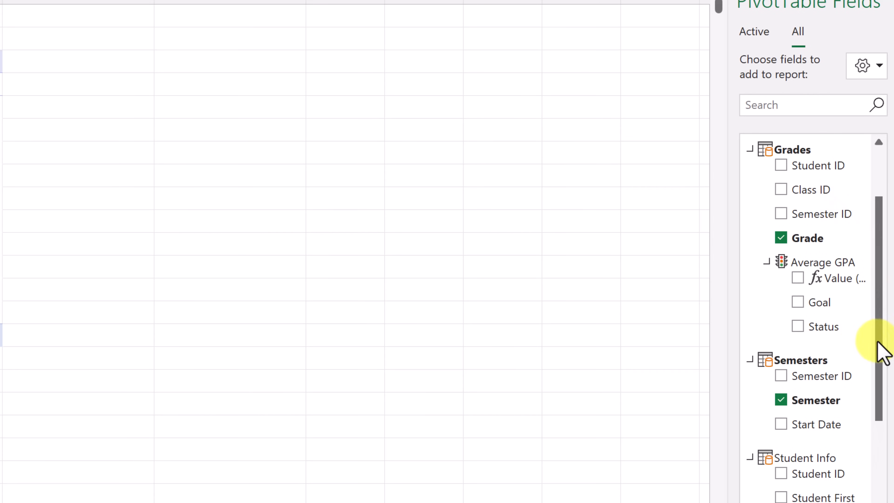
scroll(882, 273, "up", 3)
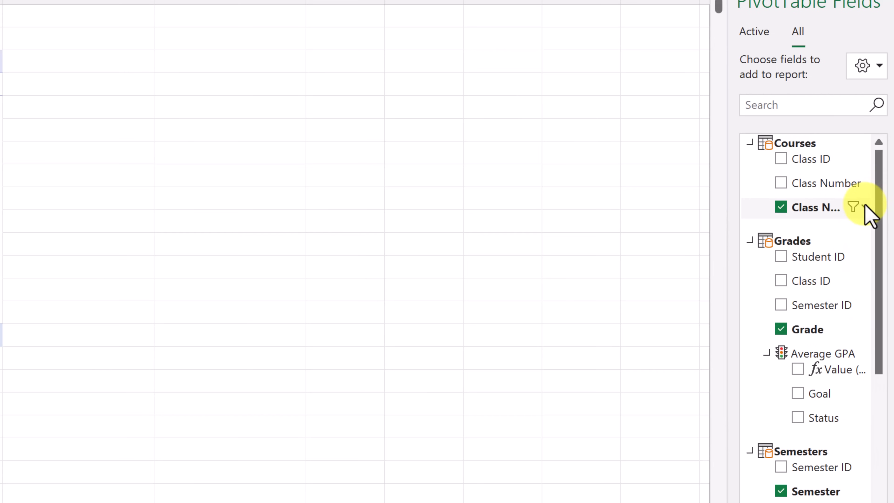
left_click(864, 211)
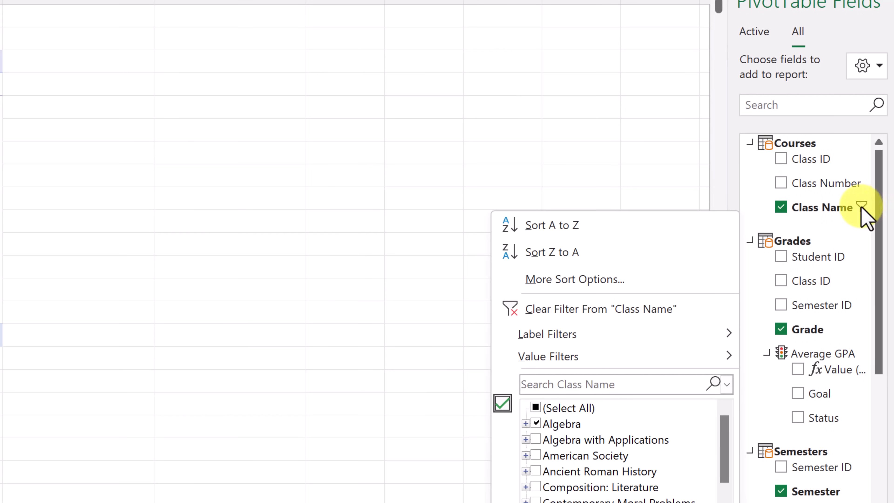
left_click(536, 408)
left_click(630, 502)
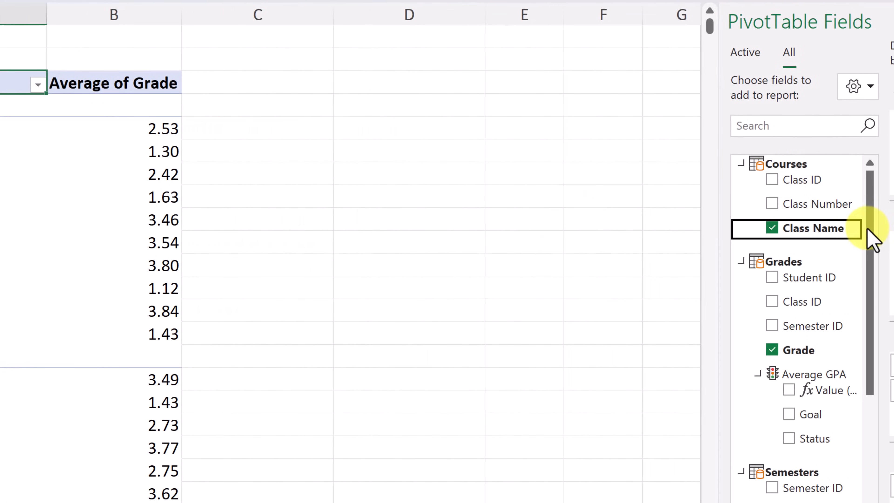
Step: Filter the PivotTable's Class Name field to show only Algebra
left_click(856, 228)
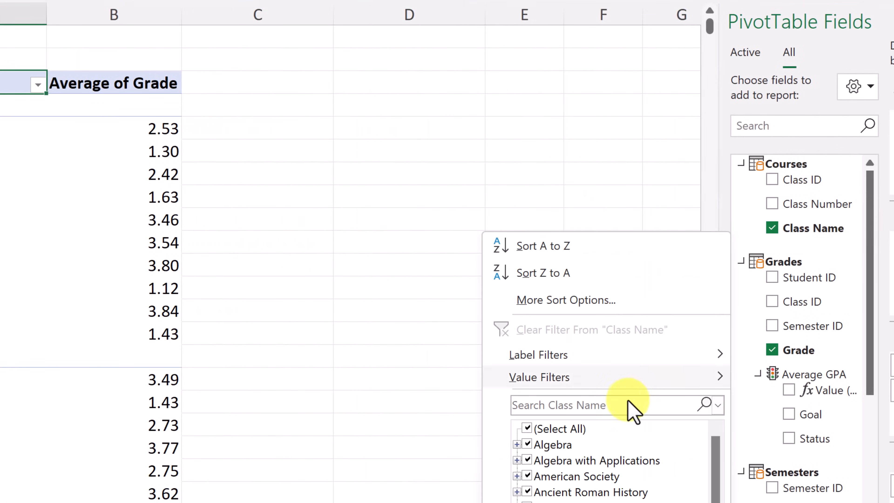
left_click(527, 445)
left_click(527, 429)
left_click(526, 429)
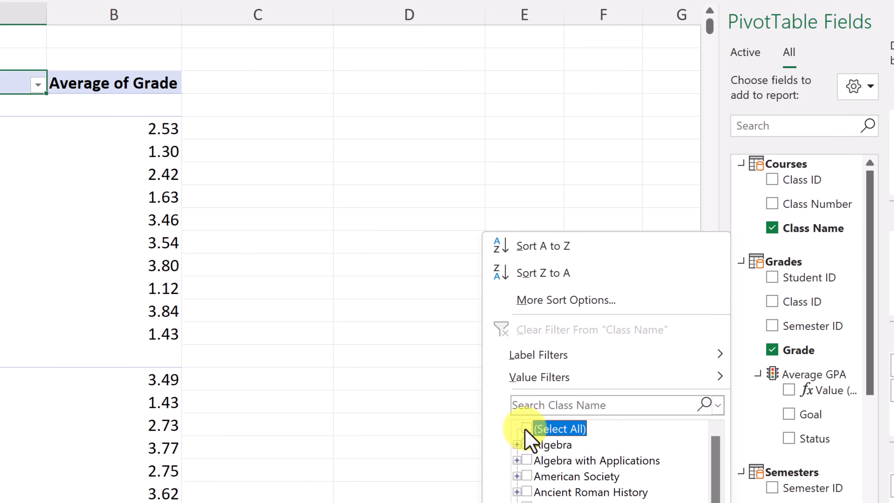
left_click(527, 444)
left_click(623, 502)
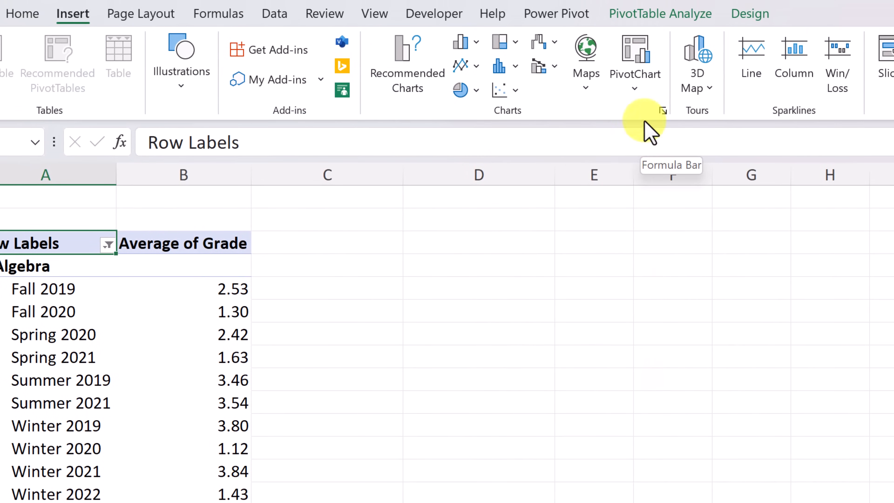
Step: Insert a Line with Markers PivotChart from the PivotTable and place it beside the table near the sheet's upper rows
left_click(632, 92)
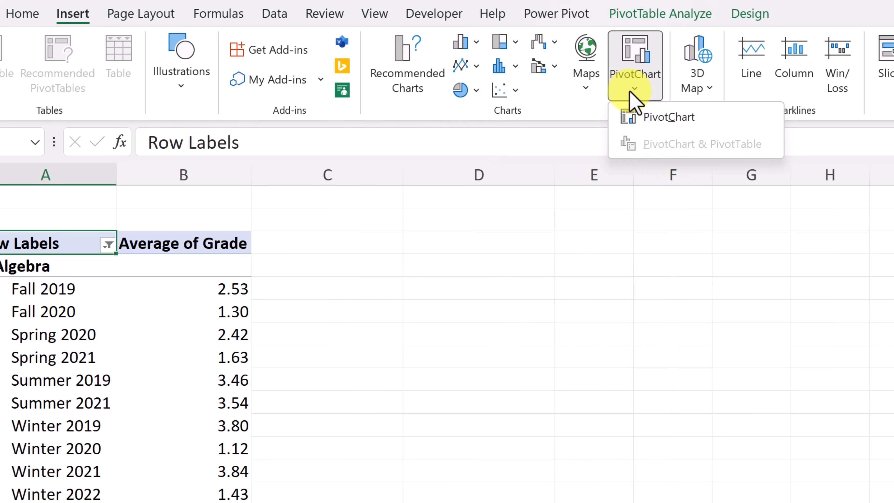
left_click(653, 118)
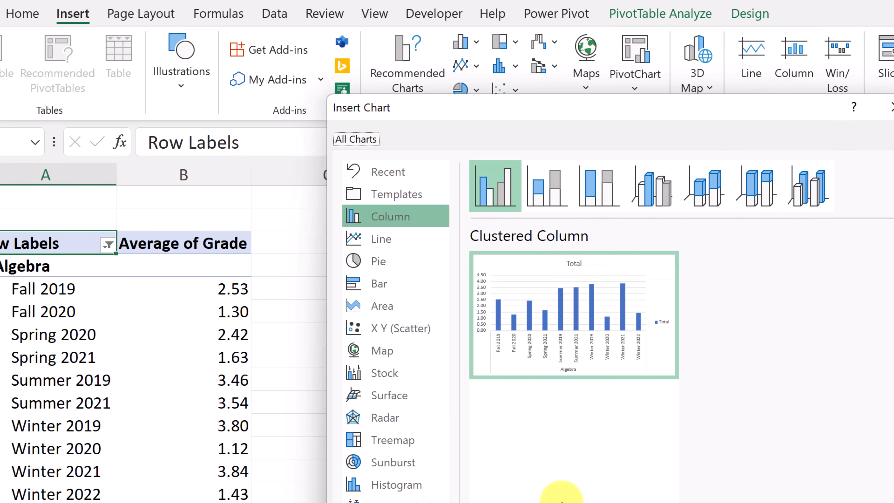
mouse_move(592, 347)
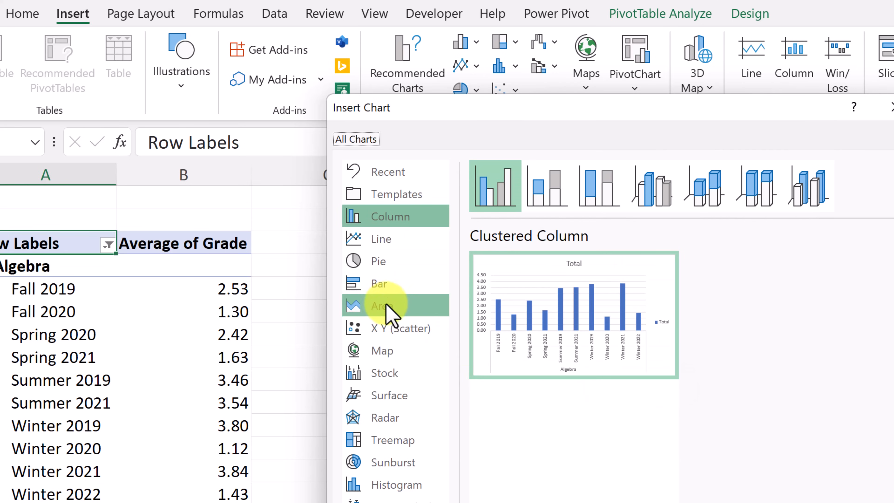
left_click(381, 238)
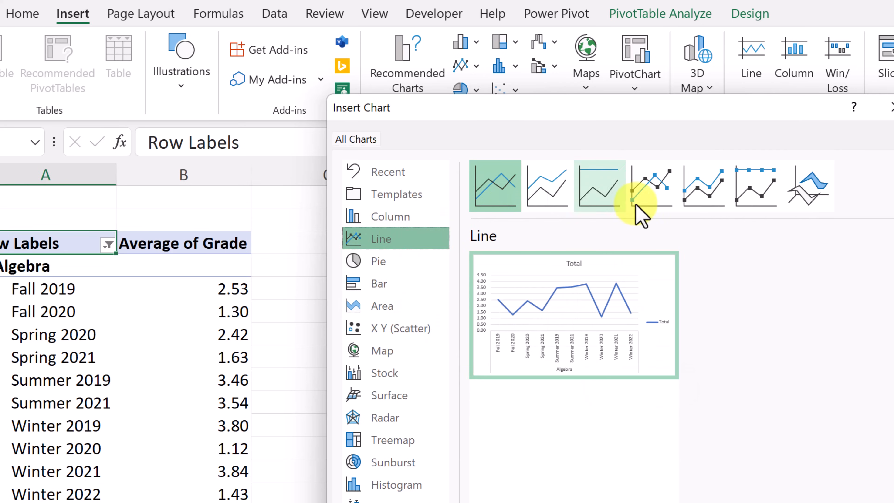
left_click(652, 198)
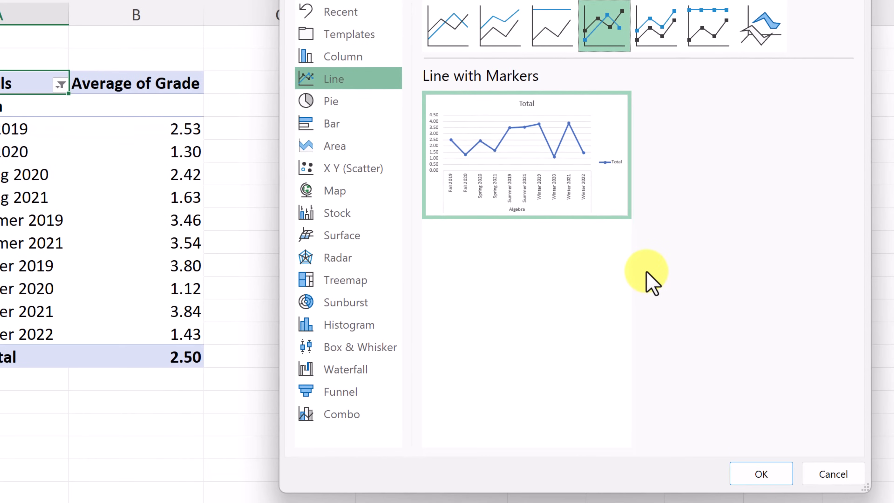
left_click(776, 470)
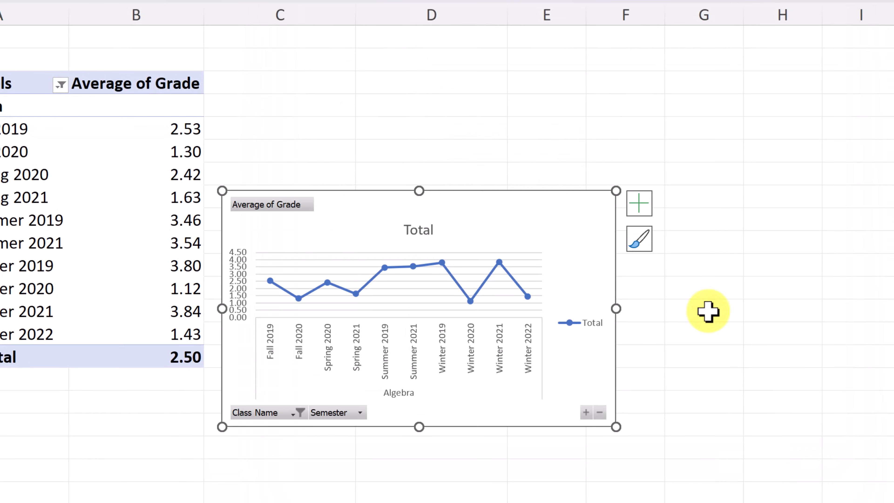
left_click_drag(535, 223, 654, 92)
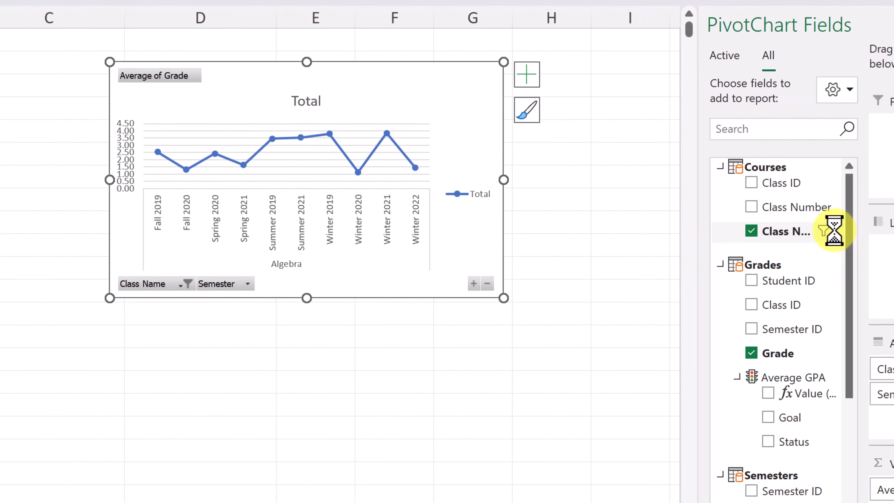
Step: Filter the PivotChart's Class Name field to show only American Society
left_click(834, 230)
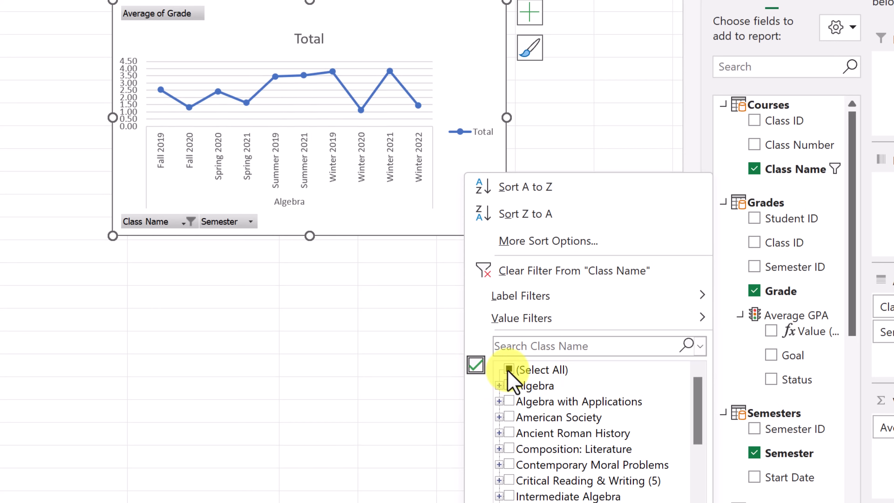
left_click(507, 420)
left_click(523, 369)
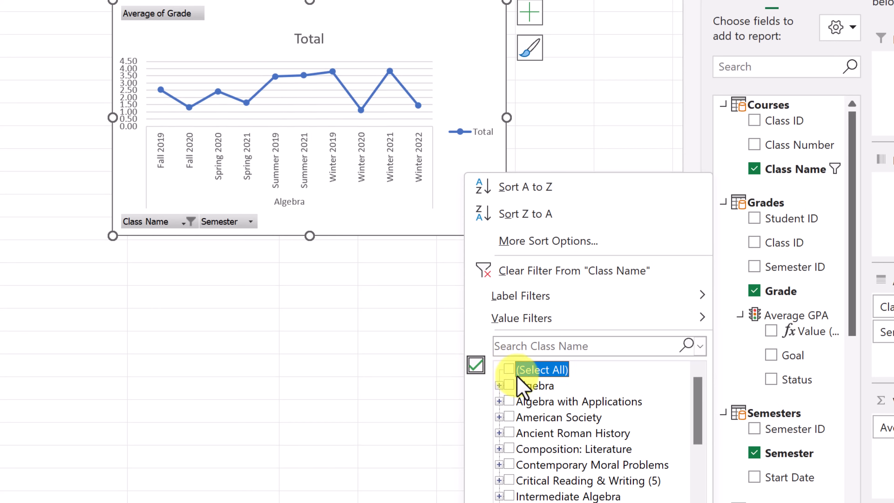
left_click(511, 416)
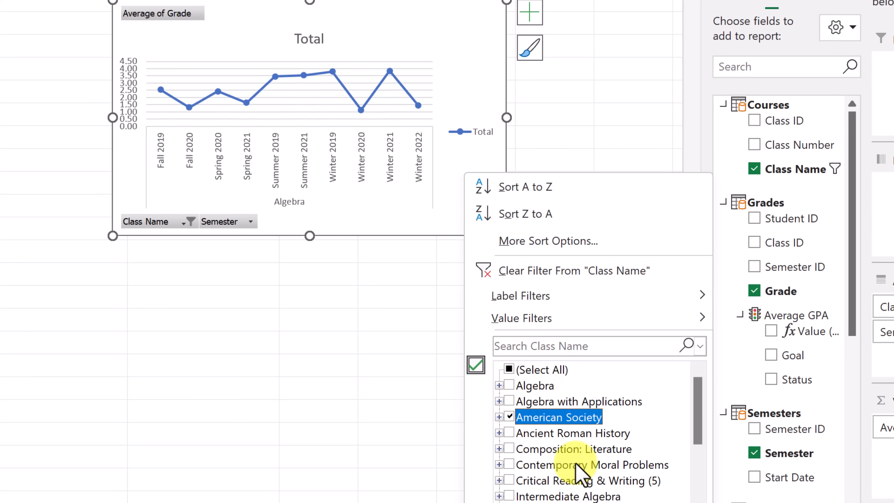
left_click(614, 502)
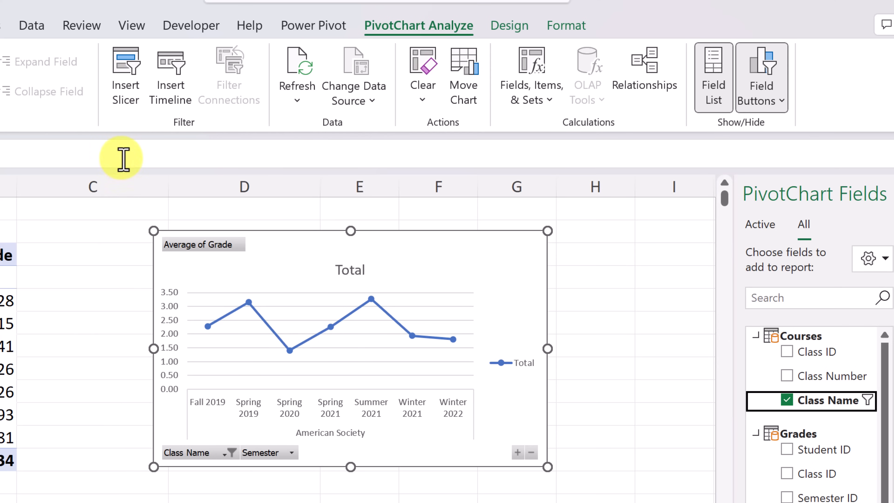
Step: Insert a slicer for the Class Name field of the Courses table
left_click(124, 71)
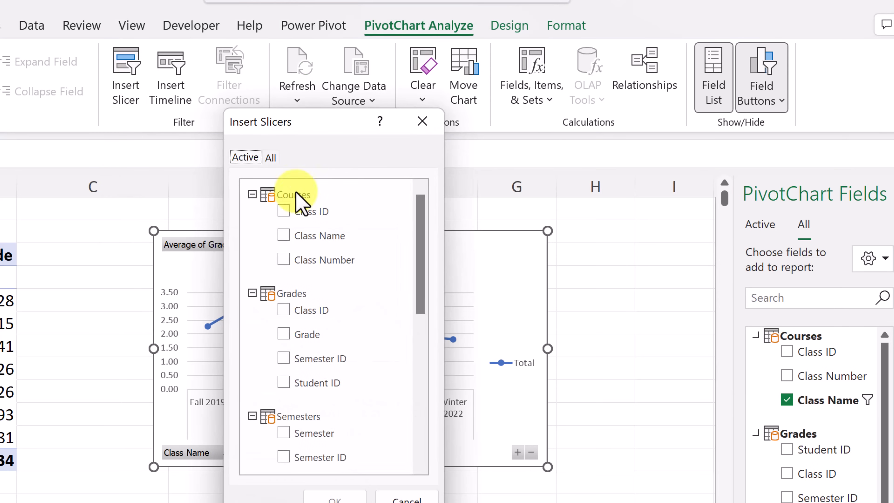
left_click_drag(425, 309, 412, 284)
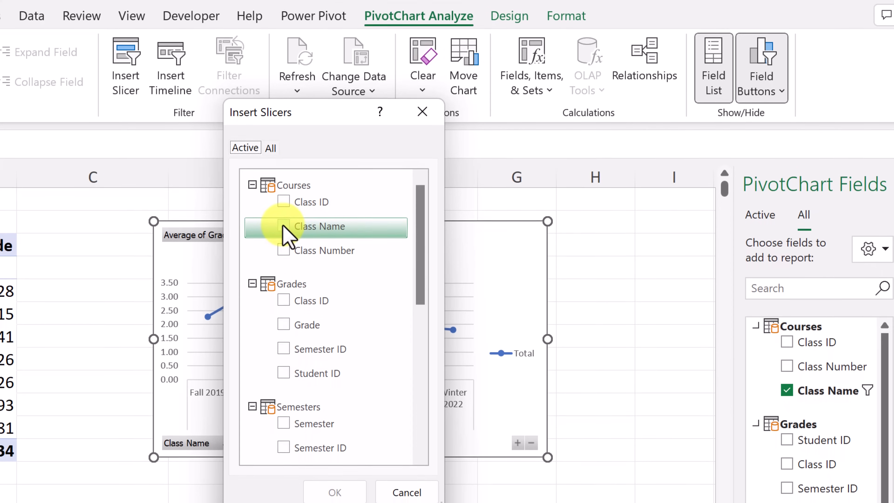
left_click(284, 227)
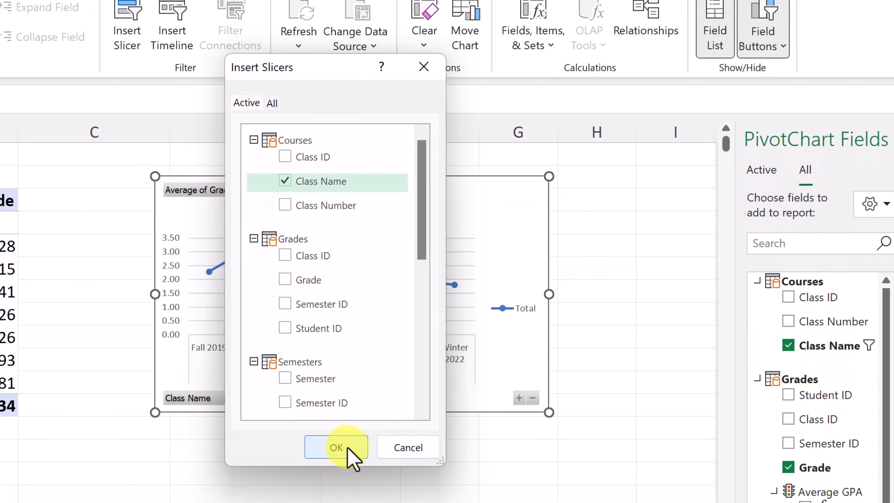
left_click(347, 495)
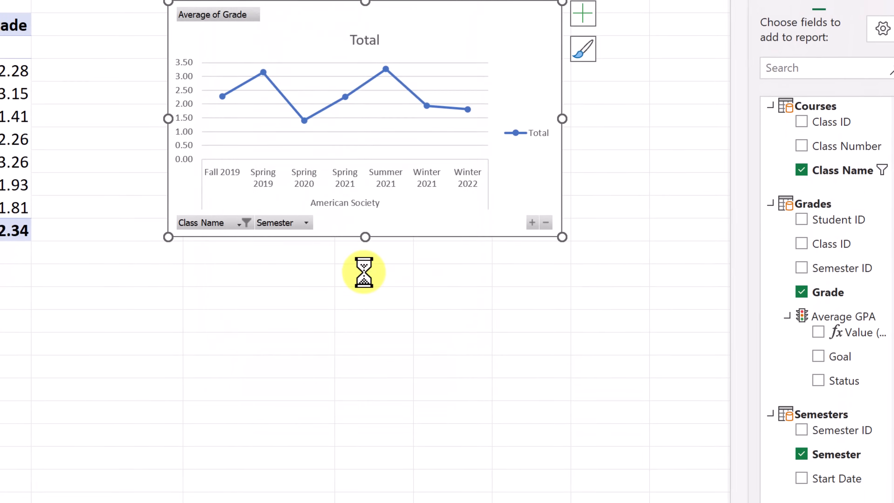
Step: Resize the Class Name slicer to show seven classes at a time and place it directly below the PivotChart
left_click_drag(339, 256, 618, 259)
left_click_drag(409, 125, 240, 196)
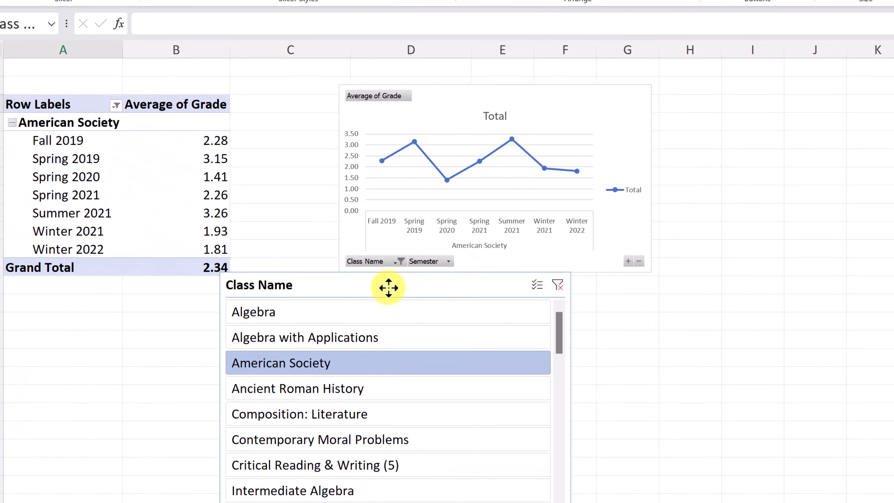
left_click_drag(388, 288, 379, 259)
left_click_drag(566, 481, 534, 458)
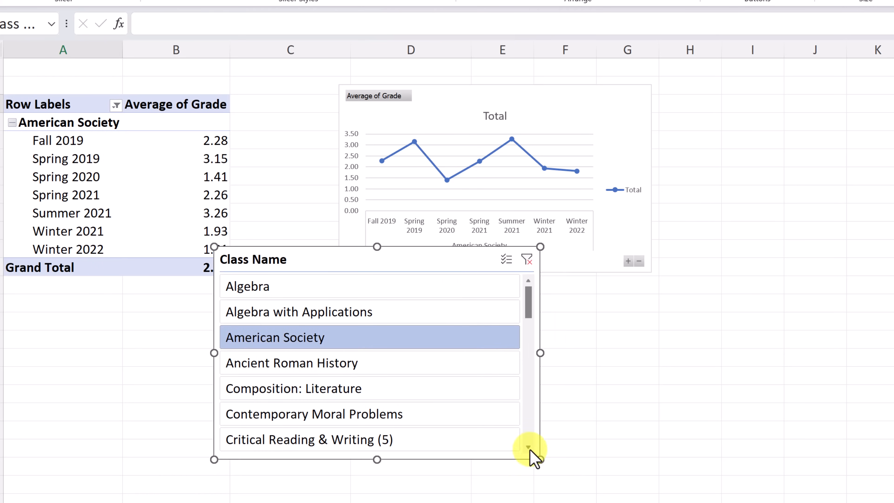
left_click_drag(447, 272, 511, 305)
Step: Try Algebra, Intermediate Microeconomics and Introduction to Communication I in the Class Name slicer, and leave Algebra as the selected class
left_click(336, 331)
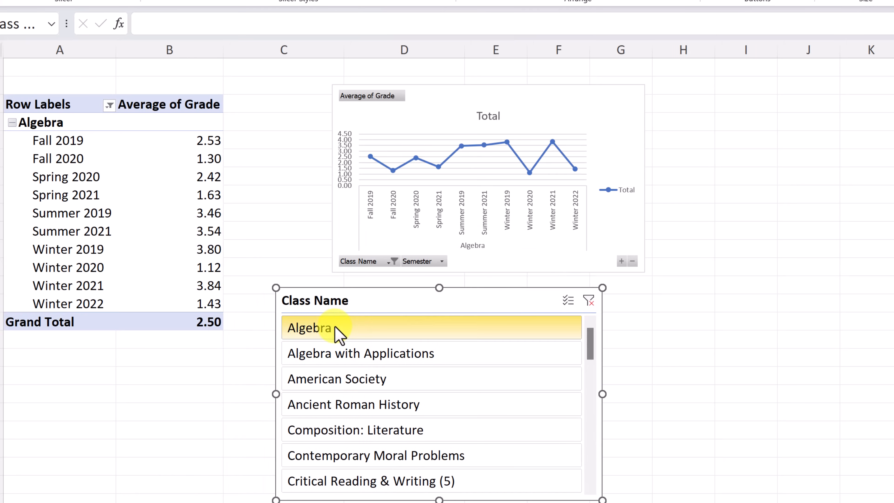
scroll(397, 407, "down", 1)
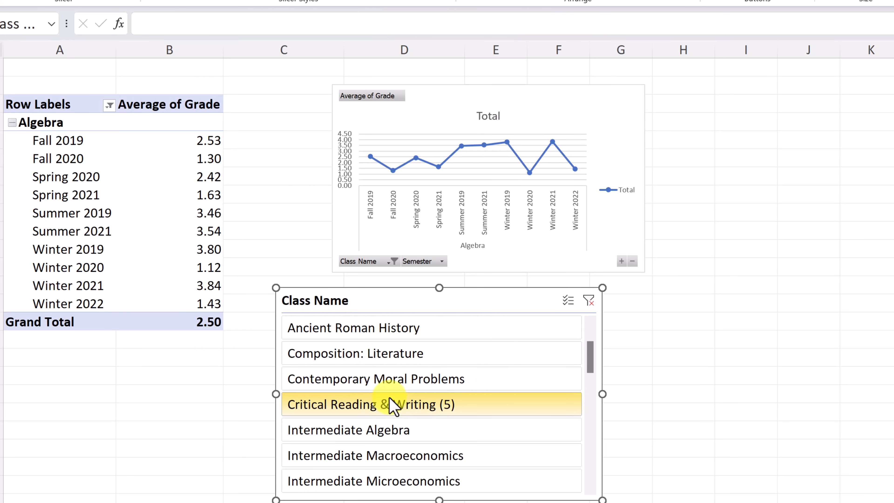
scroll(394, 407, "down", 1)
left_click(372, 400)
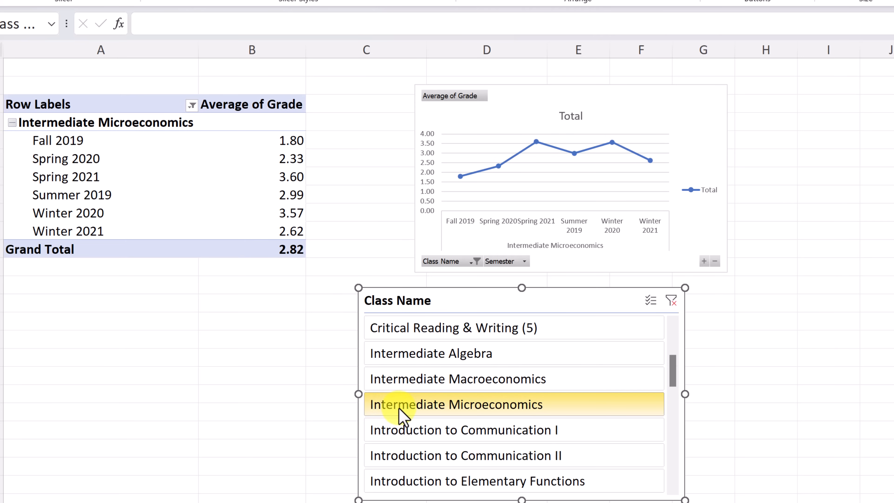
left_click(436, 441)
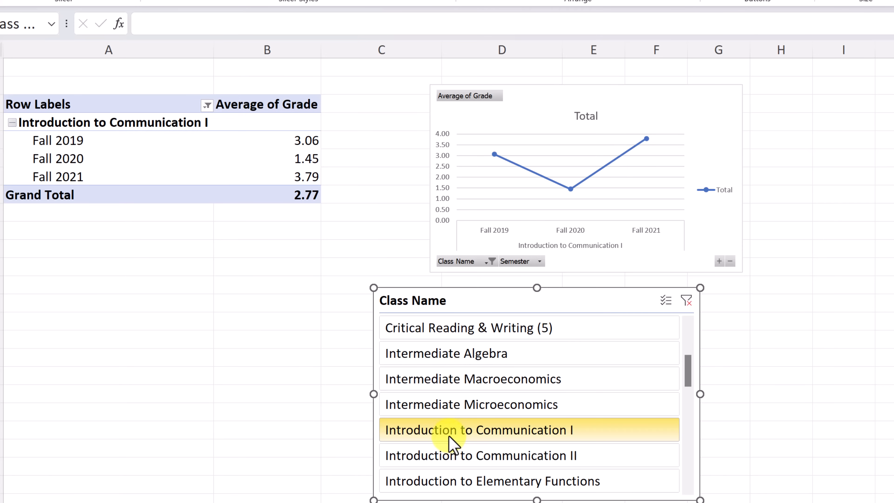
scroll(453, 427, "up", 2)
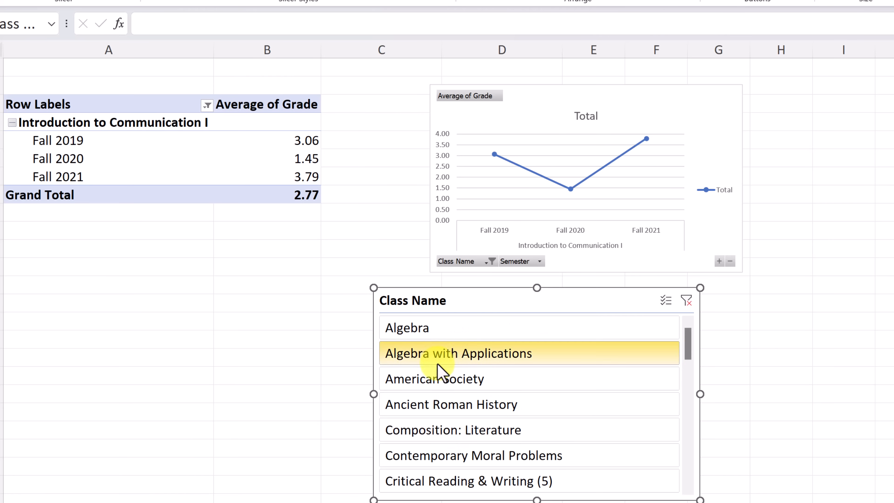
left_click(425, 327)
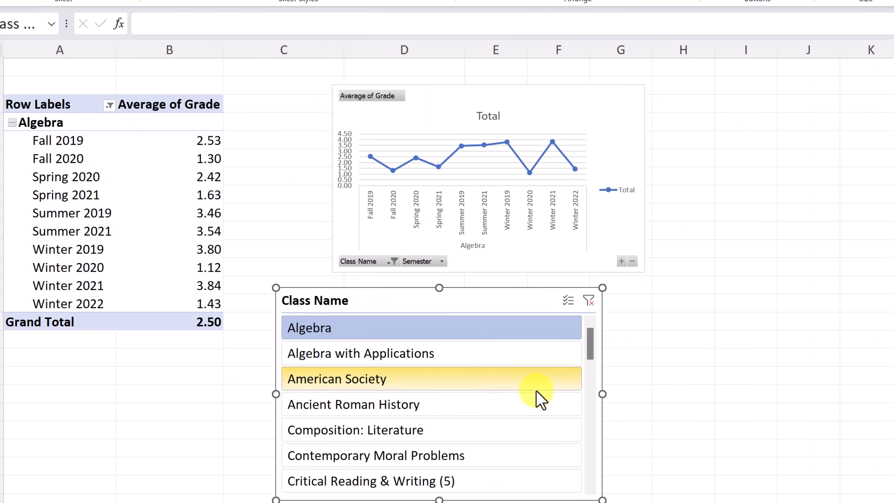